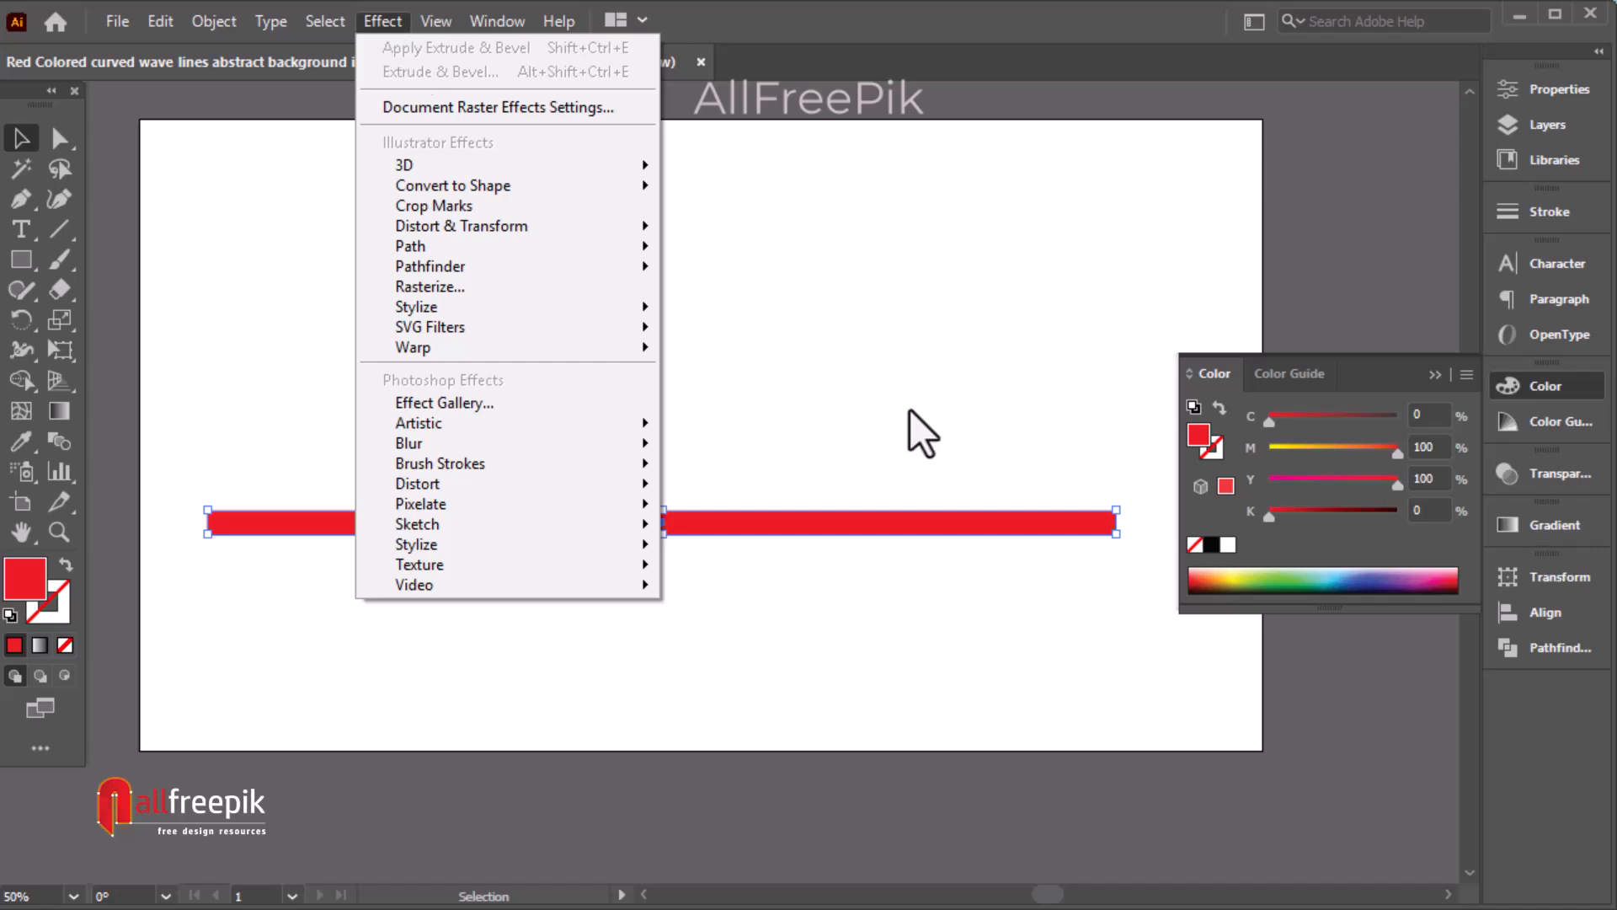
Reduce the red bar's height to about half, keeping its full length, and undo the extra resize.
left_click(761, 523)
left_click_drag(666, 533, 673, 526)
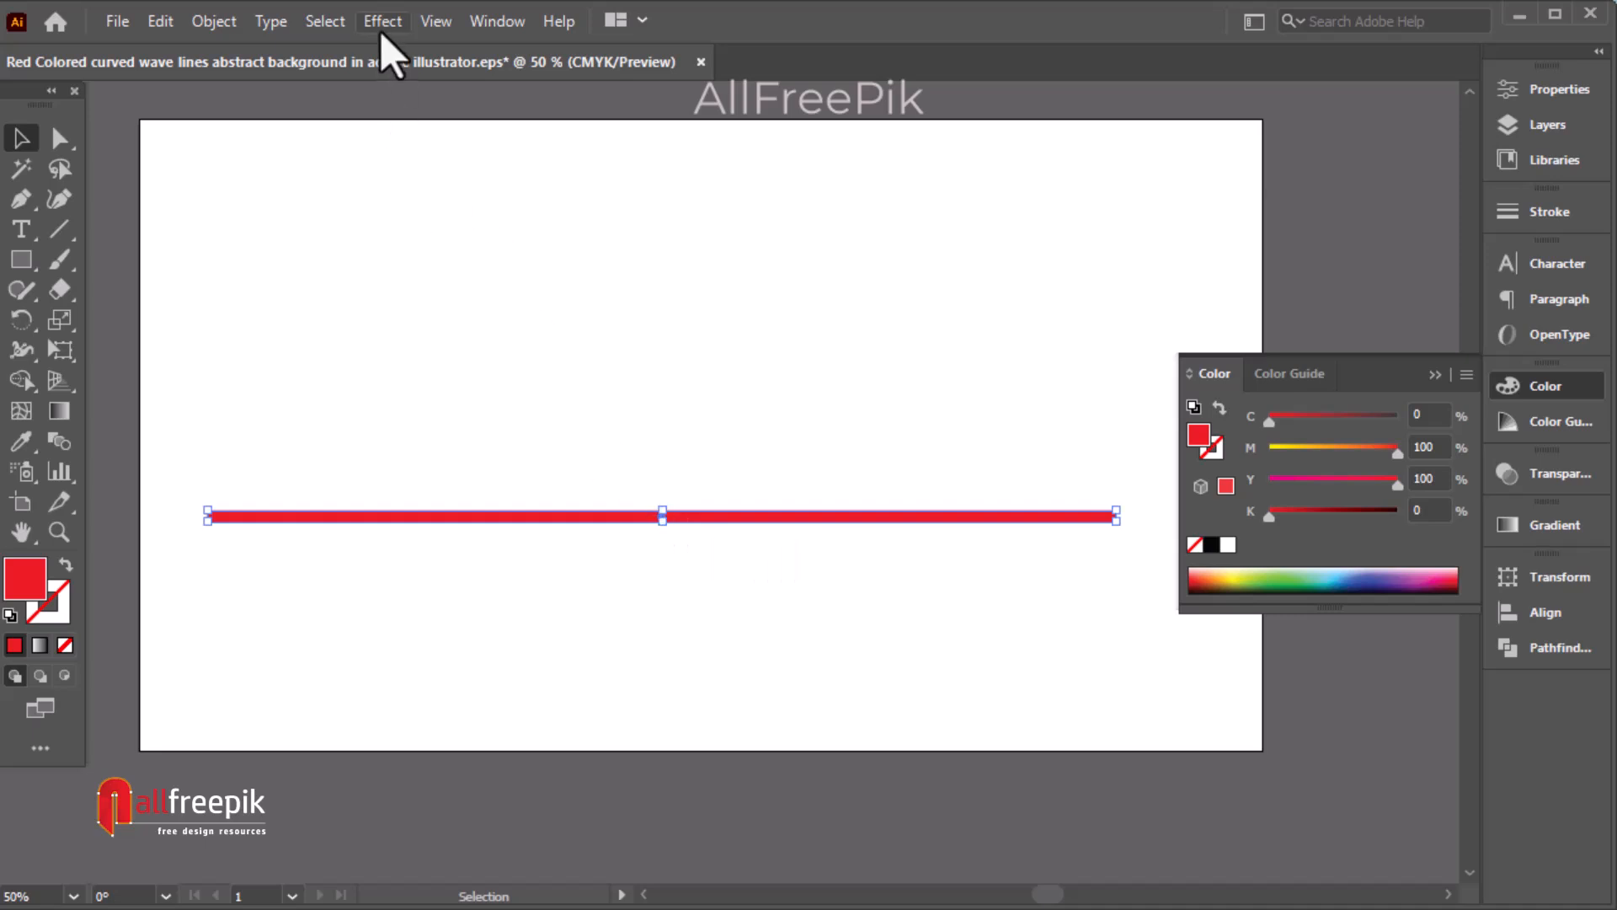
left_click_drag(668, 534, 661, 527)
key("ctrl+z")
Start a 3D Extrude & Bevel effect on the red bar and freely rotate it to about 11°, 16° and -50°.
left_click(376, 22)
mouse_move(447, 170)
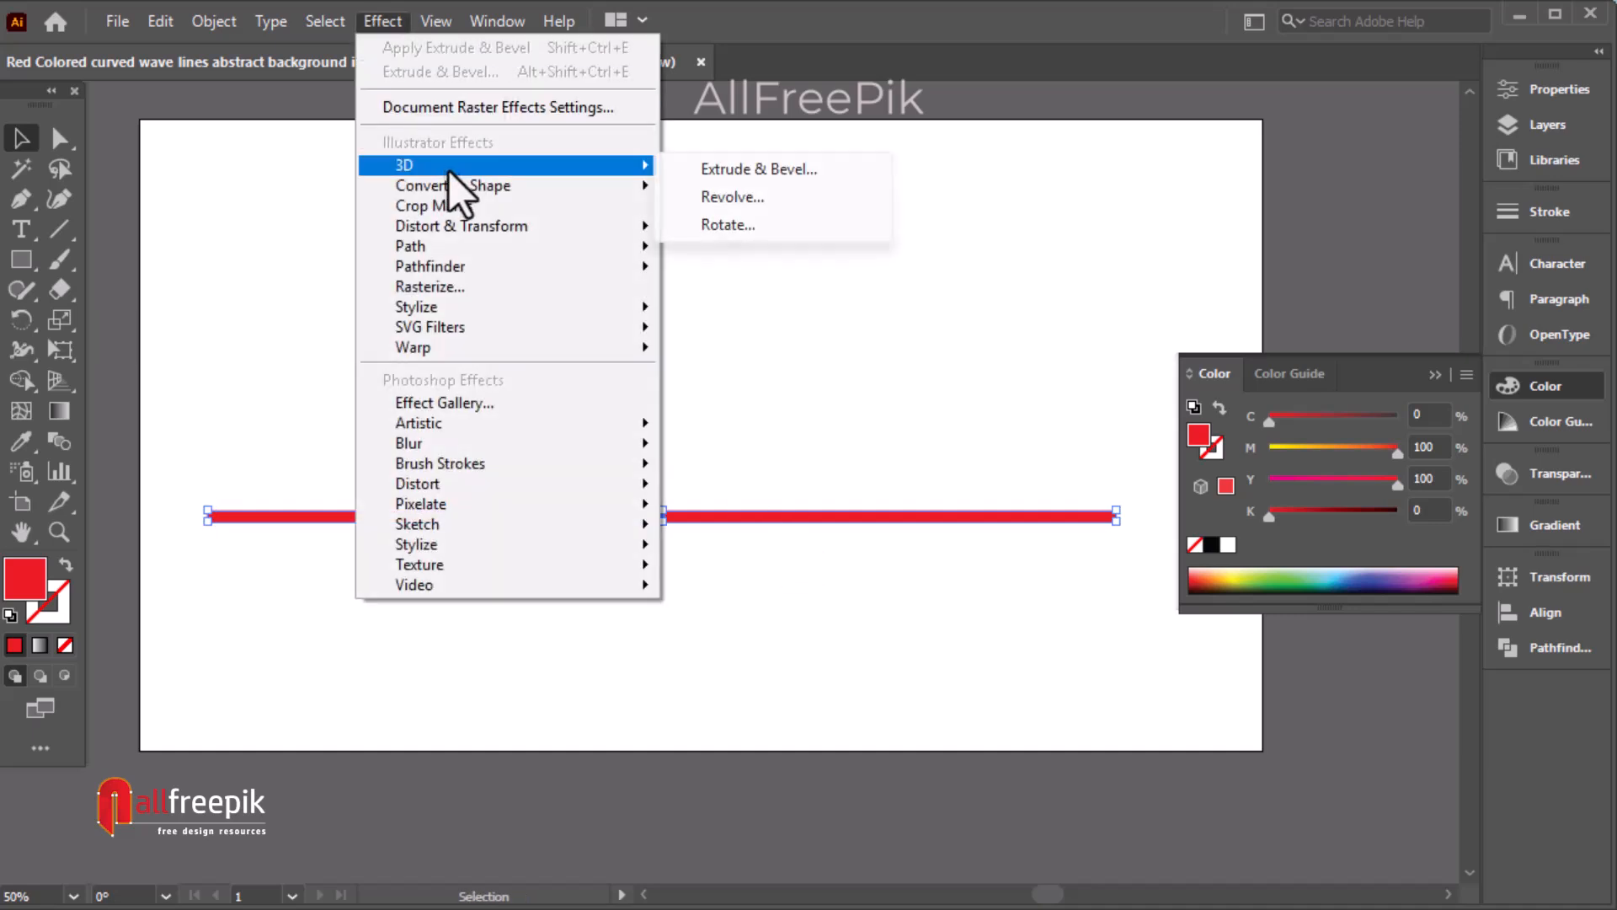
left_click(704, 170)
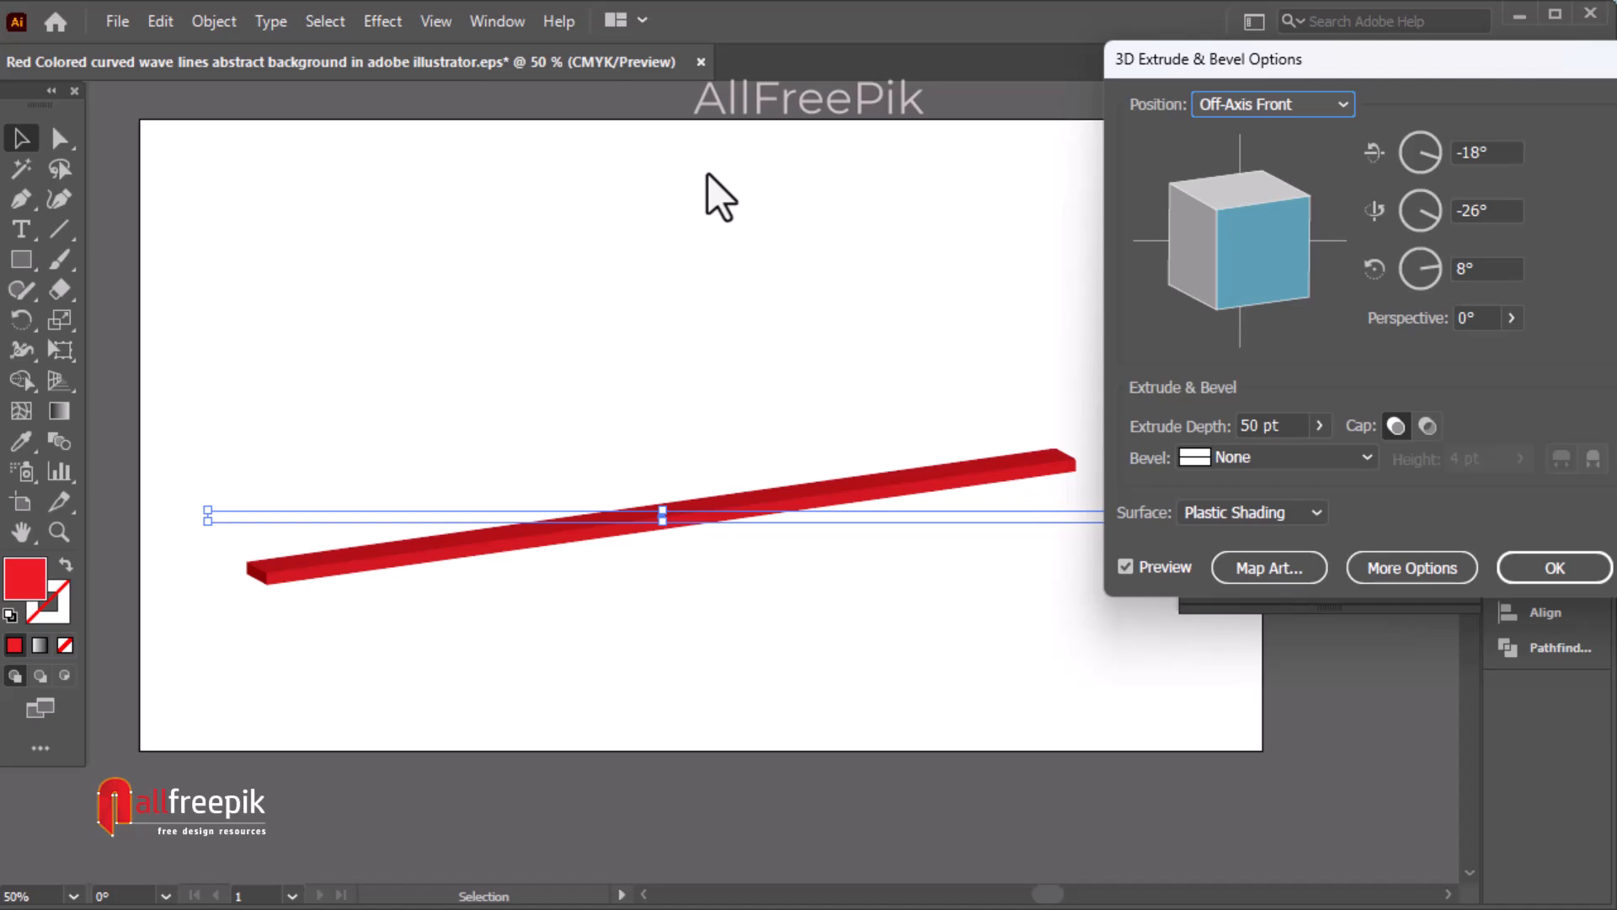
left_click_drag(1283, 256, 1247, 225)
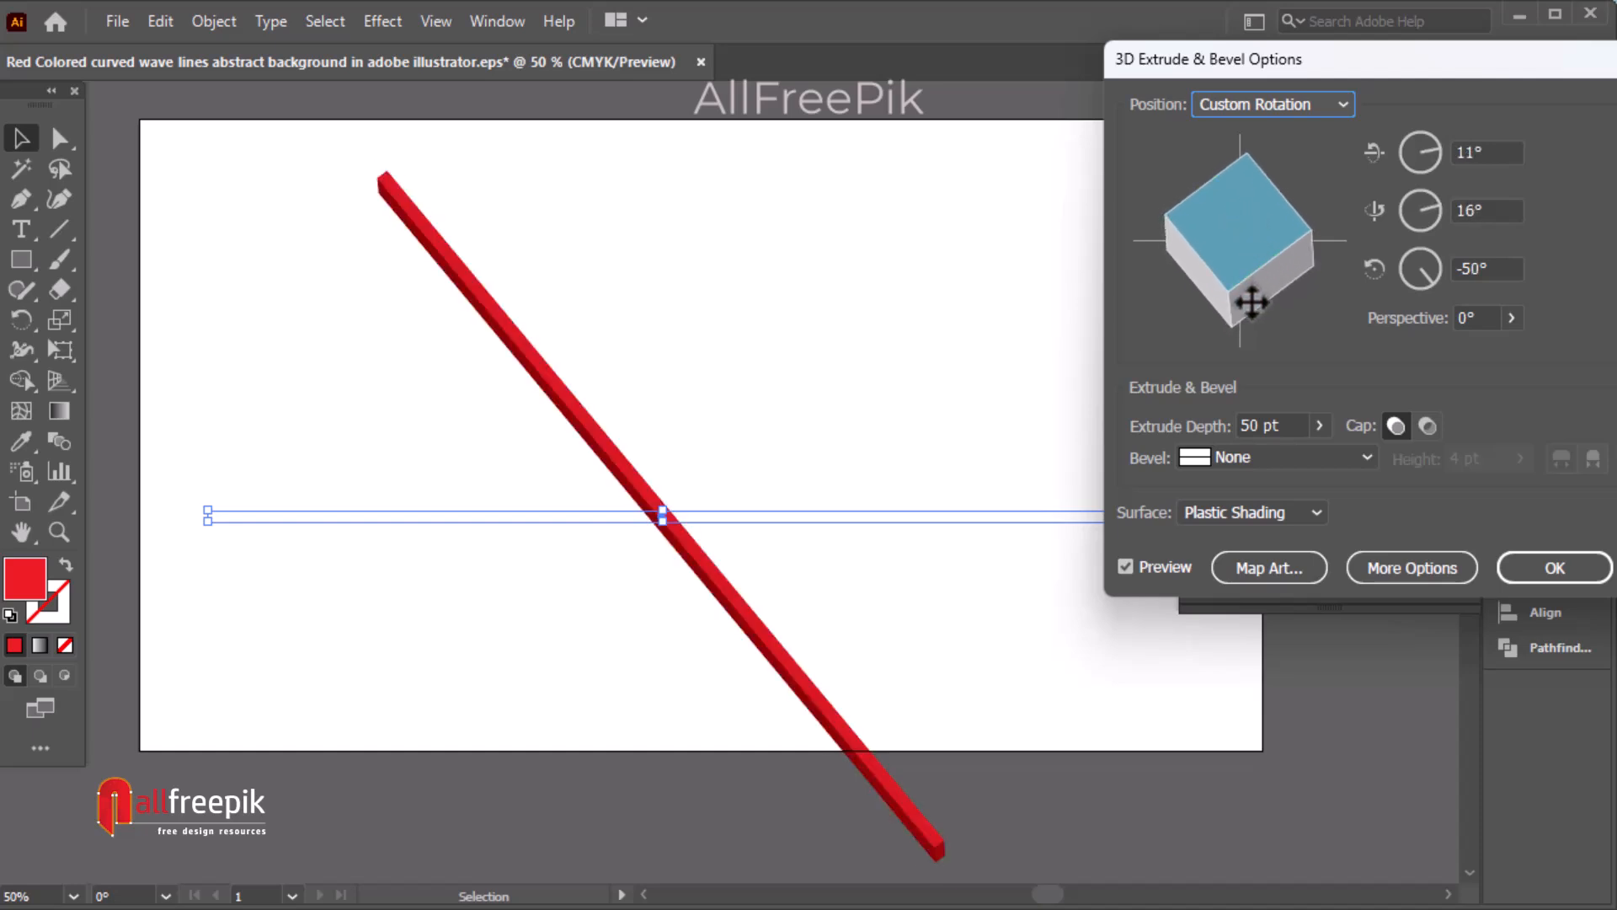
Set the extrusion's X-axis rotation to 40° and Y-axis rotation to 45°, and apply the effect.
left_click(1487, 153)
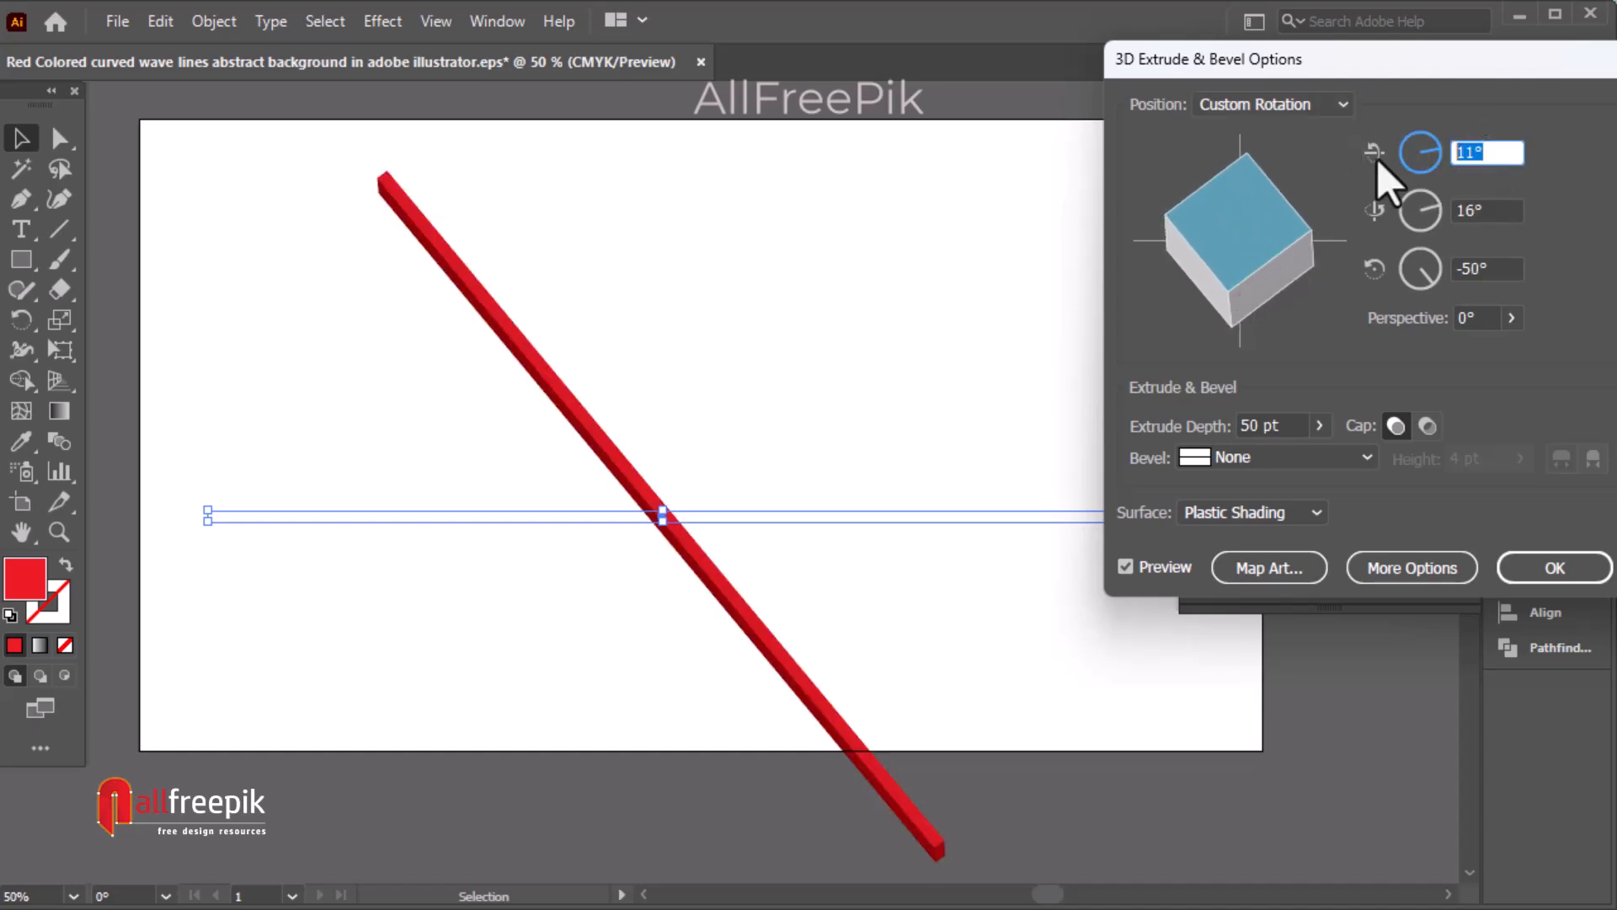
type("40")
key("Tab")
type("4")
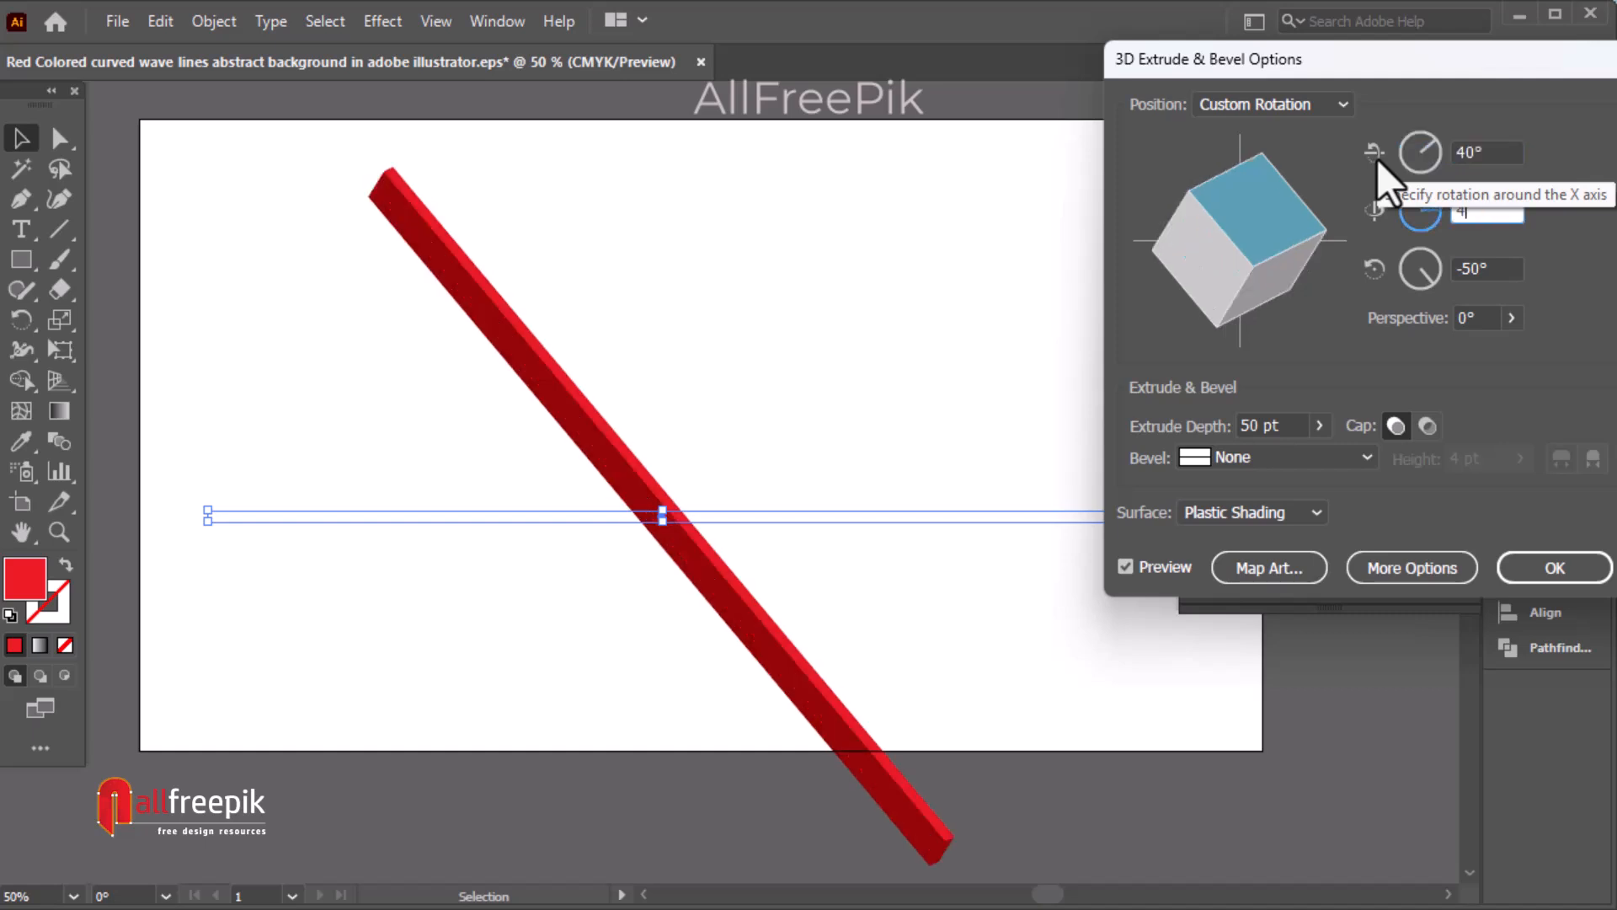
type("5")
key("Tab")
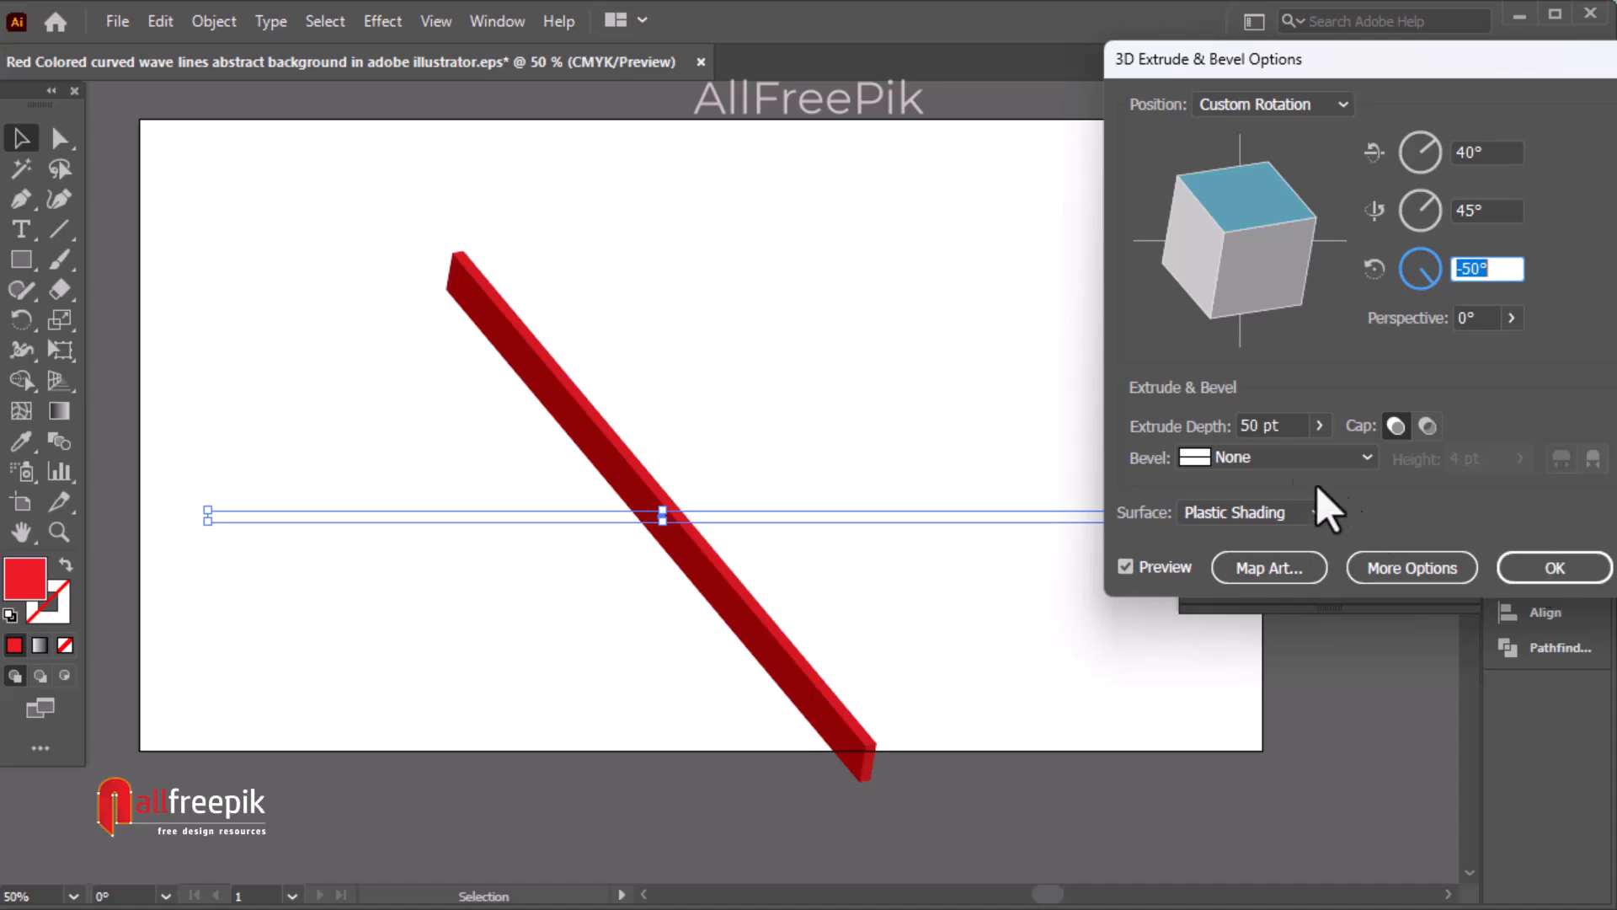
left_click(1543, 563)
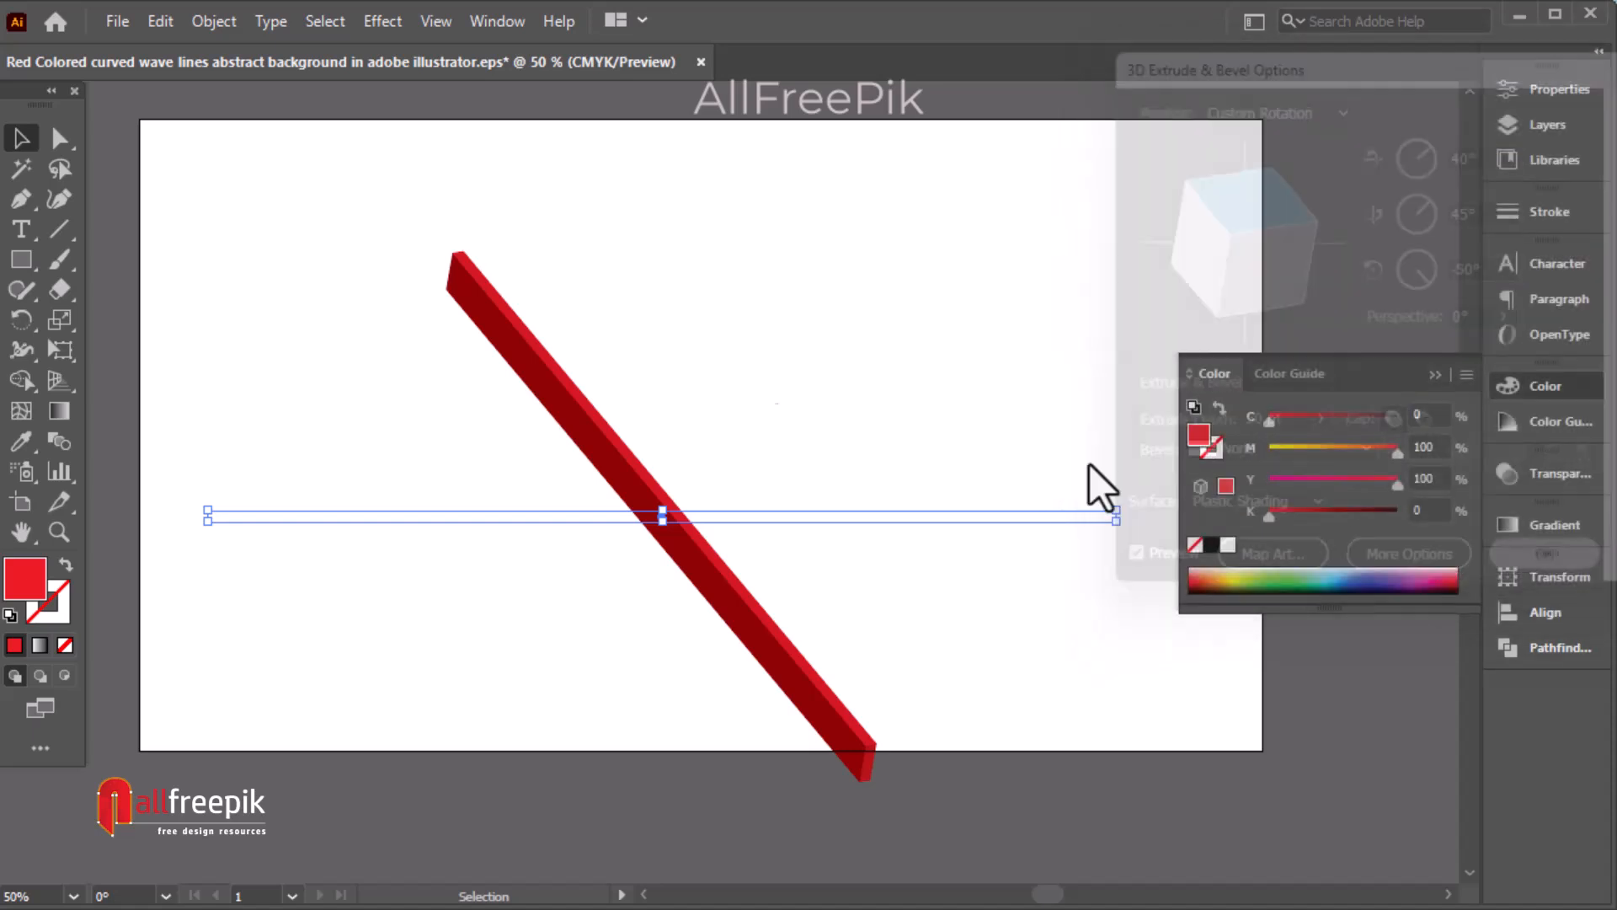
Expand the appearance of the extruded bar into editable shapes.
left_click(705, 451)
left_click(651, 504)
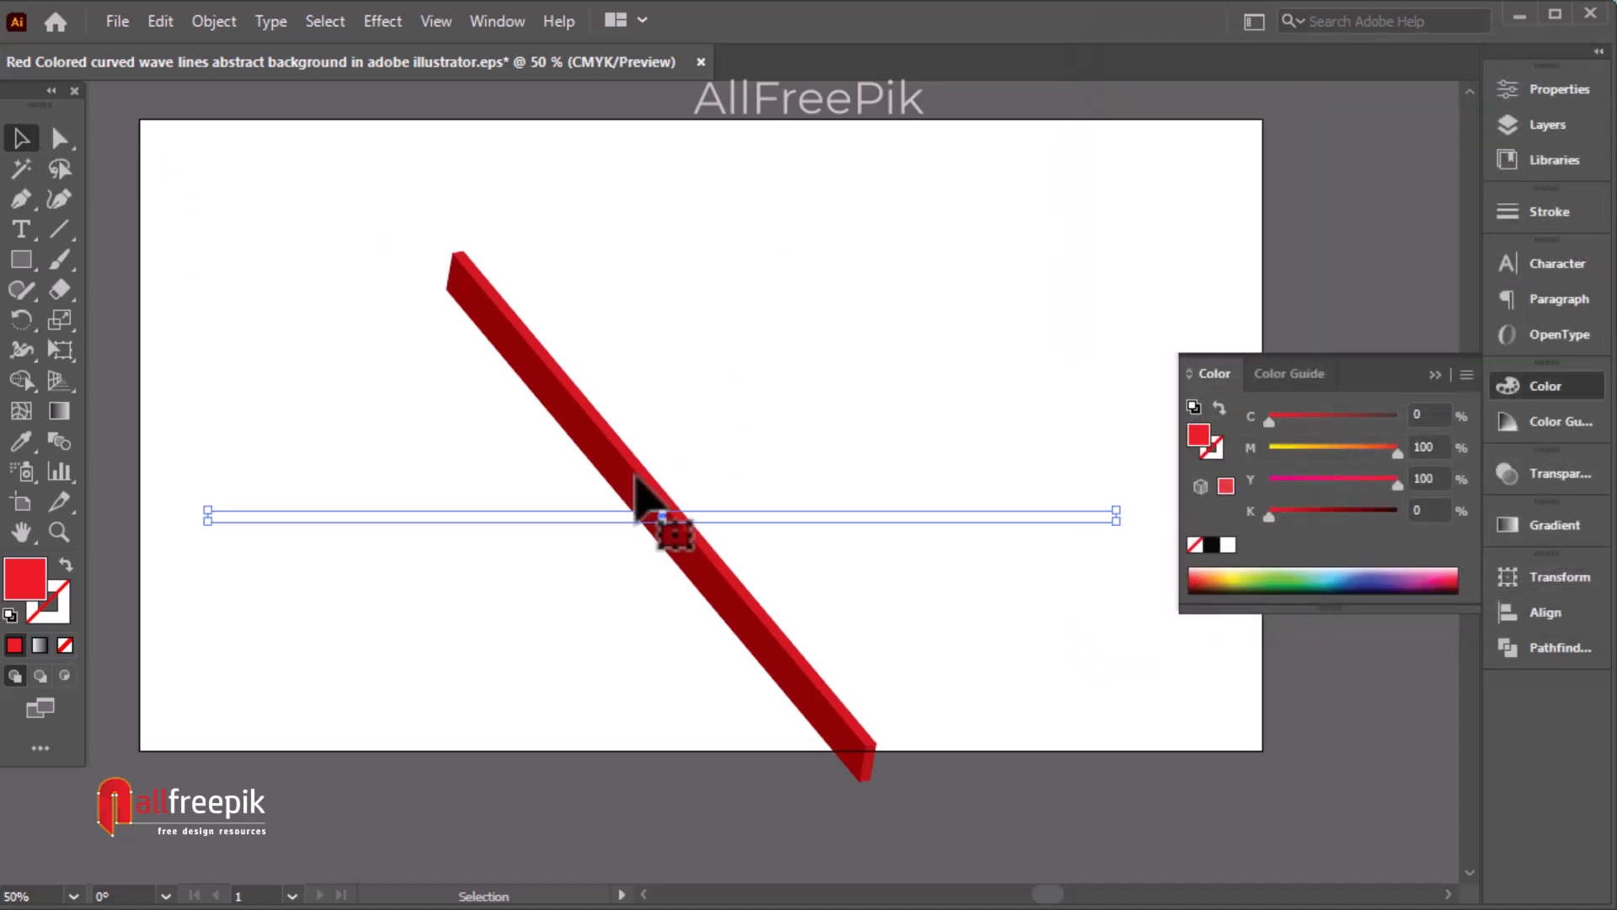
left_click(221, 22)
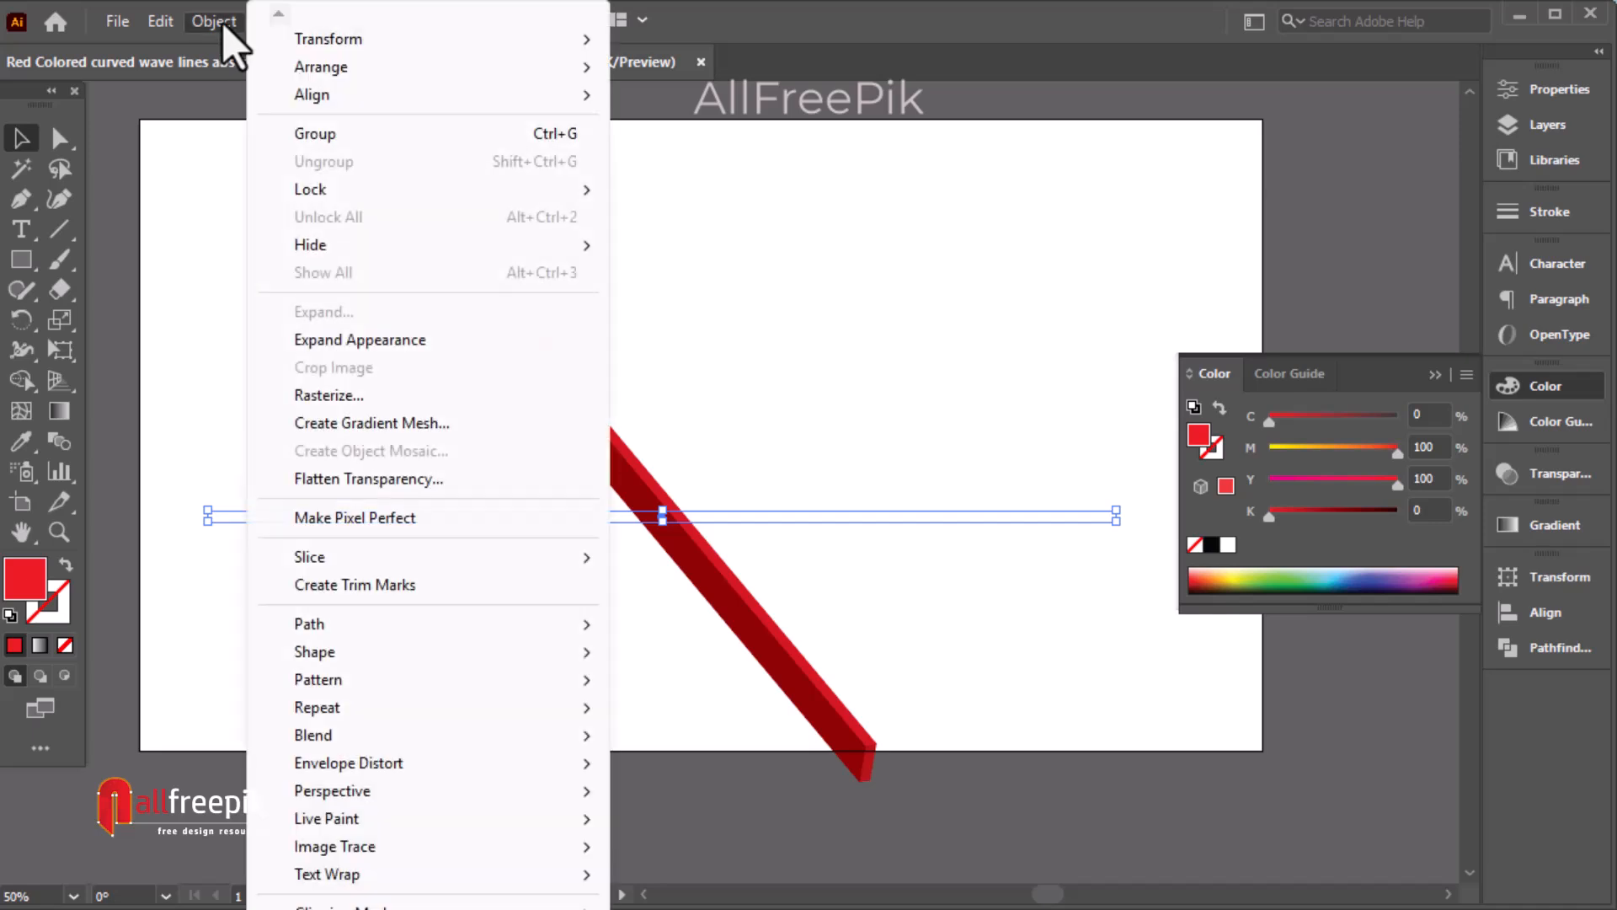
left_click(396, 351)
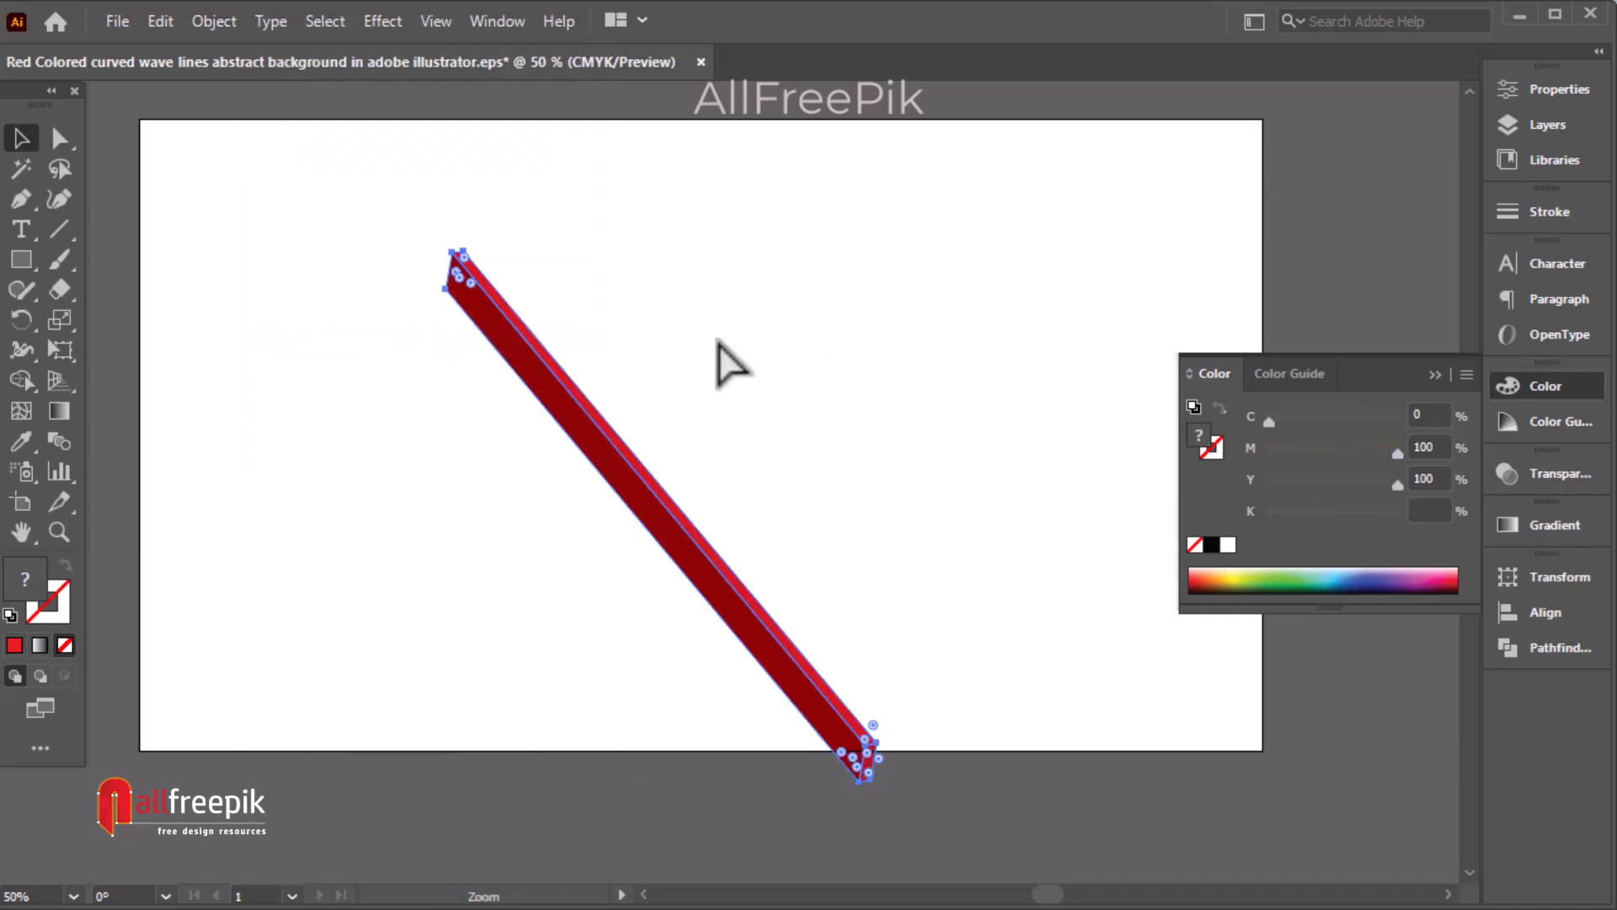
Move the expanded bar to the artboard's lower-left corner and enlarge it well past the artboard's edges.
left_click(718, 340, "ctrl+alt")
left_click(718, 340, "ctrl+alt")
left_click_drag(595, 534, 455, 426)
left_click_drag(814, 800, 877, 863)
mouse_move(686, 693)
left_mouse_down()
mouse_move(852, 569)
mouse_move(649, 685)
mouse_move(614, 657)
mouse_move(633, 686)
mouse_move(678, 662)
left_mouse_up()
Select only the bar's wide dark red face and fill it with a linear gradient.
left_click(759, 574, "ctrl")
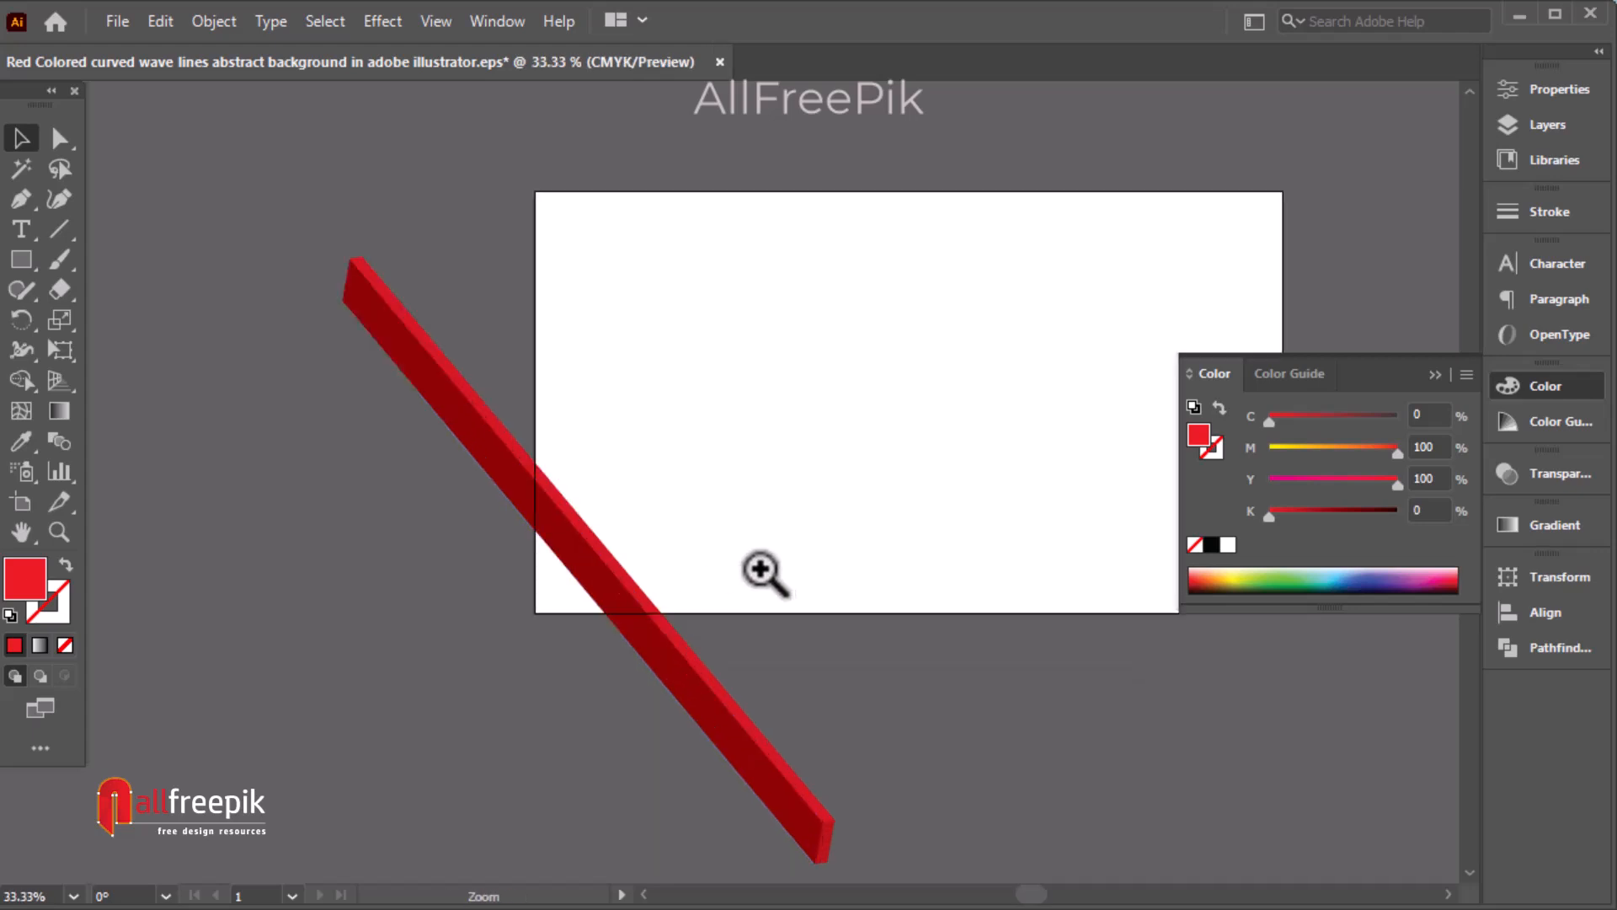
left_click(768, 413, "ctrl")
left_click_drag(682, 532, 1085, 299)
left_click(56, 144)
left_click_drag(769, 365, 729, 437)
left_click(741, 451)
left_click(750, 459)
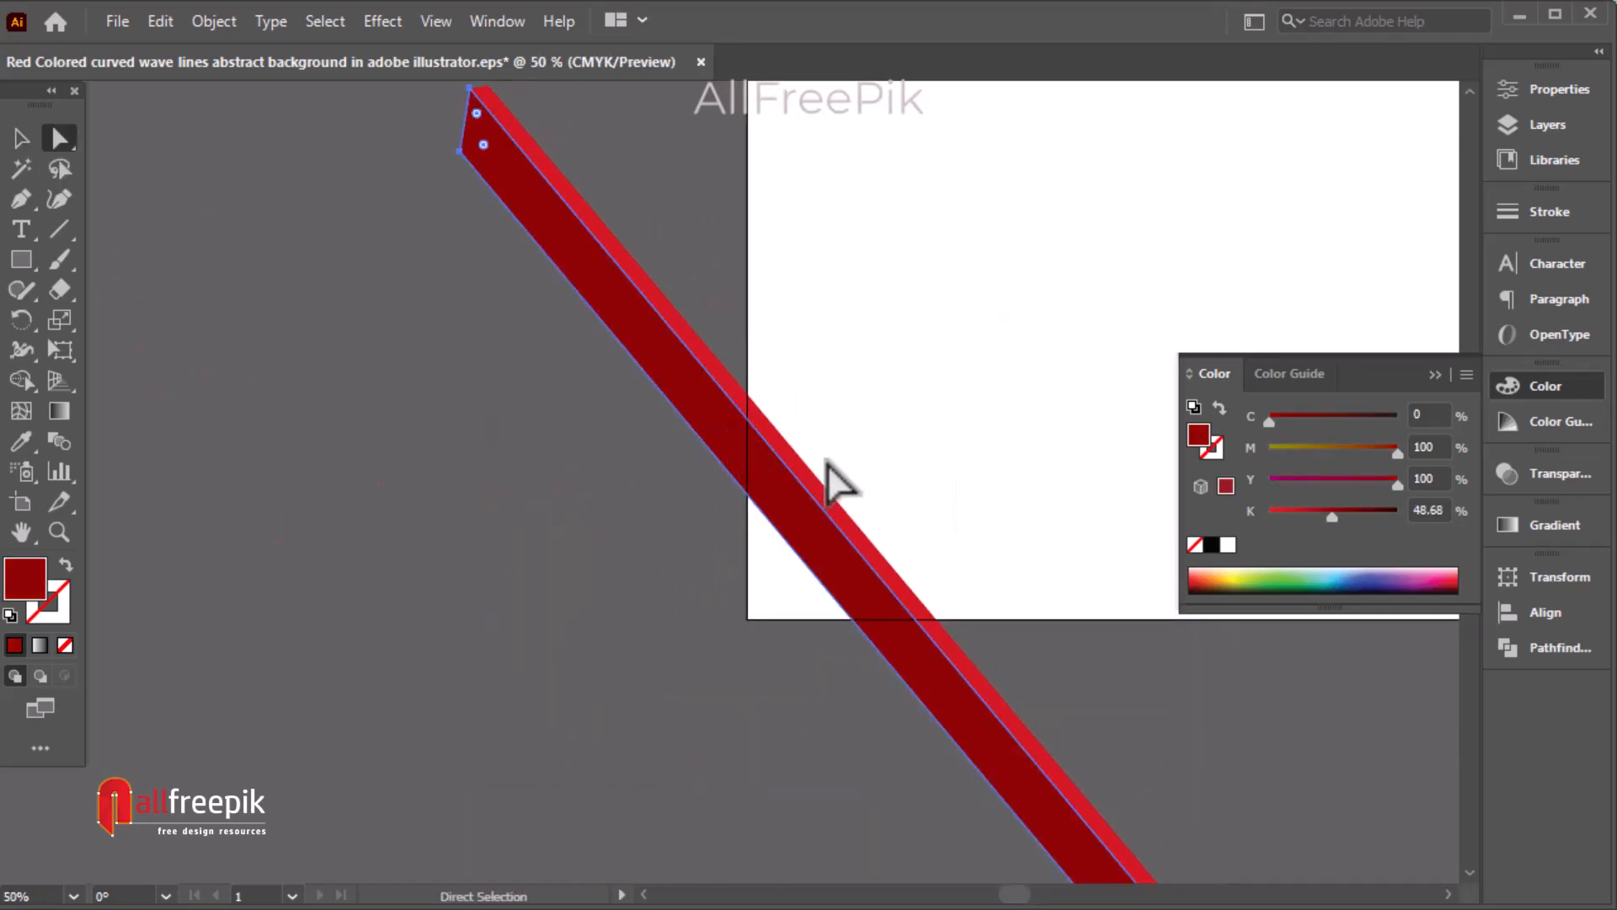
left_click(1548, 528)
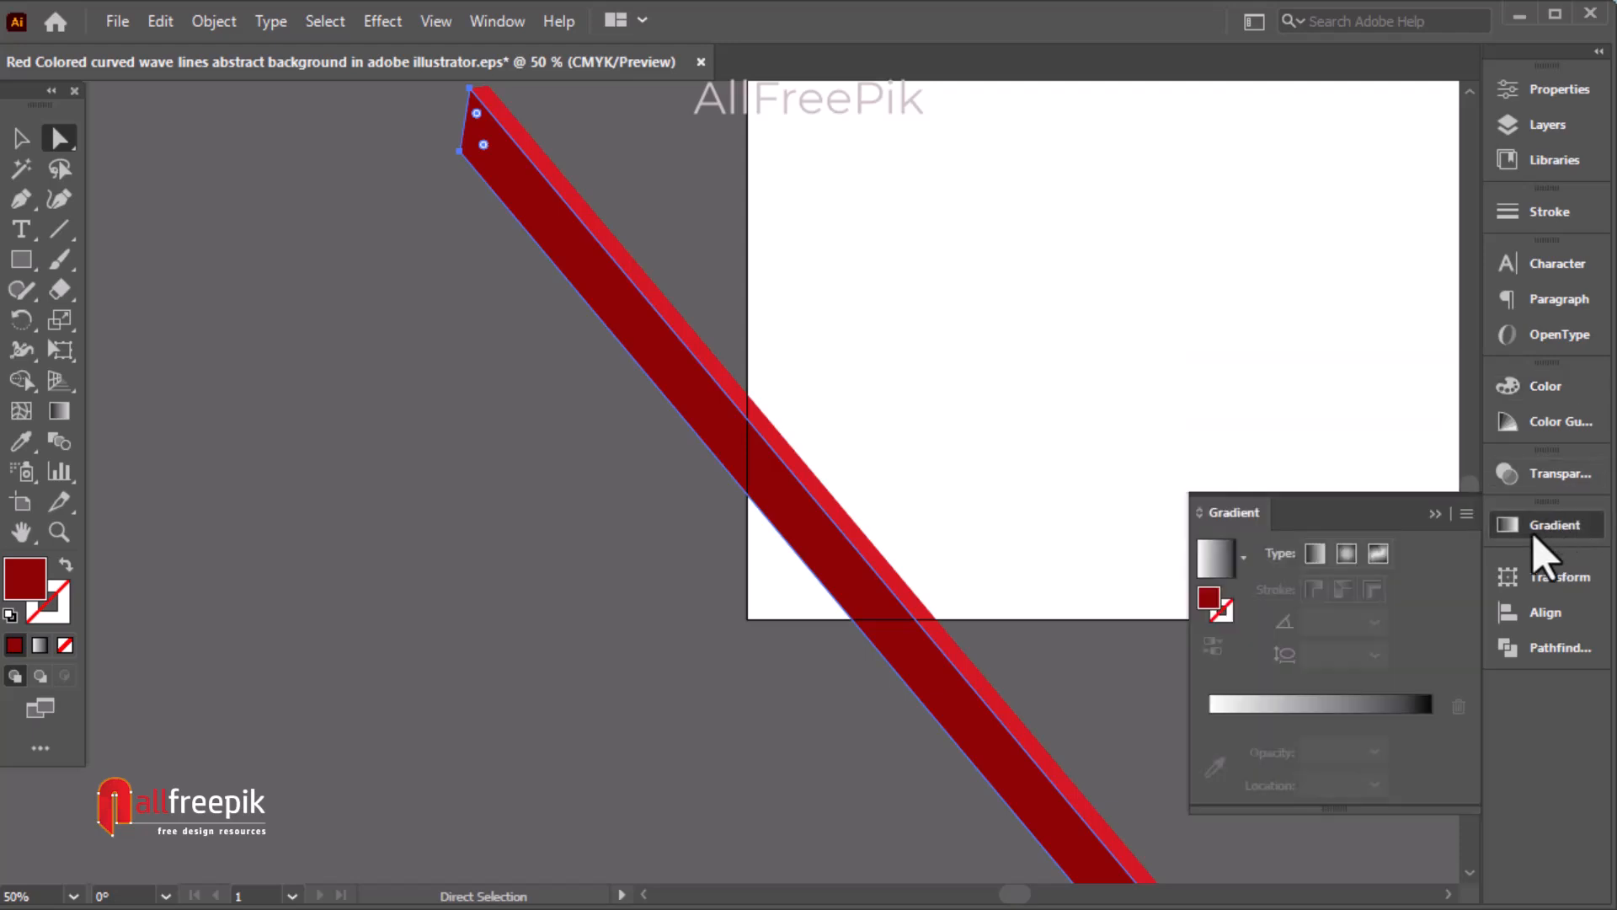
left_click(1375, 716)
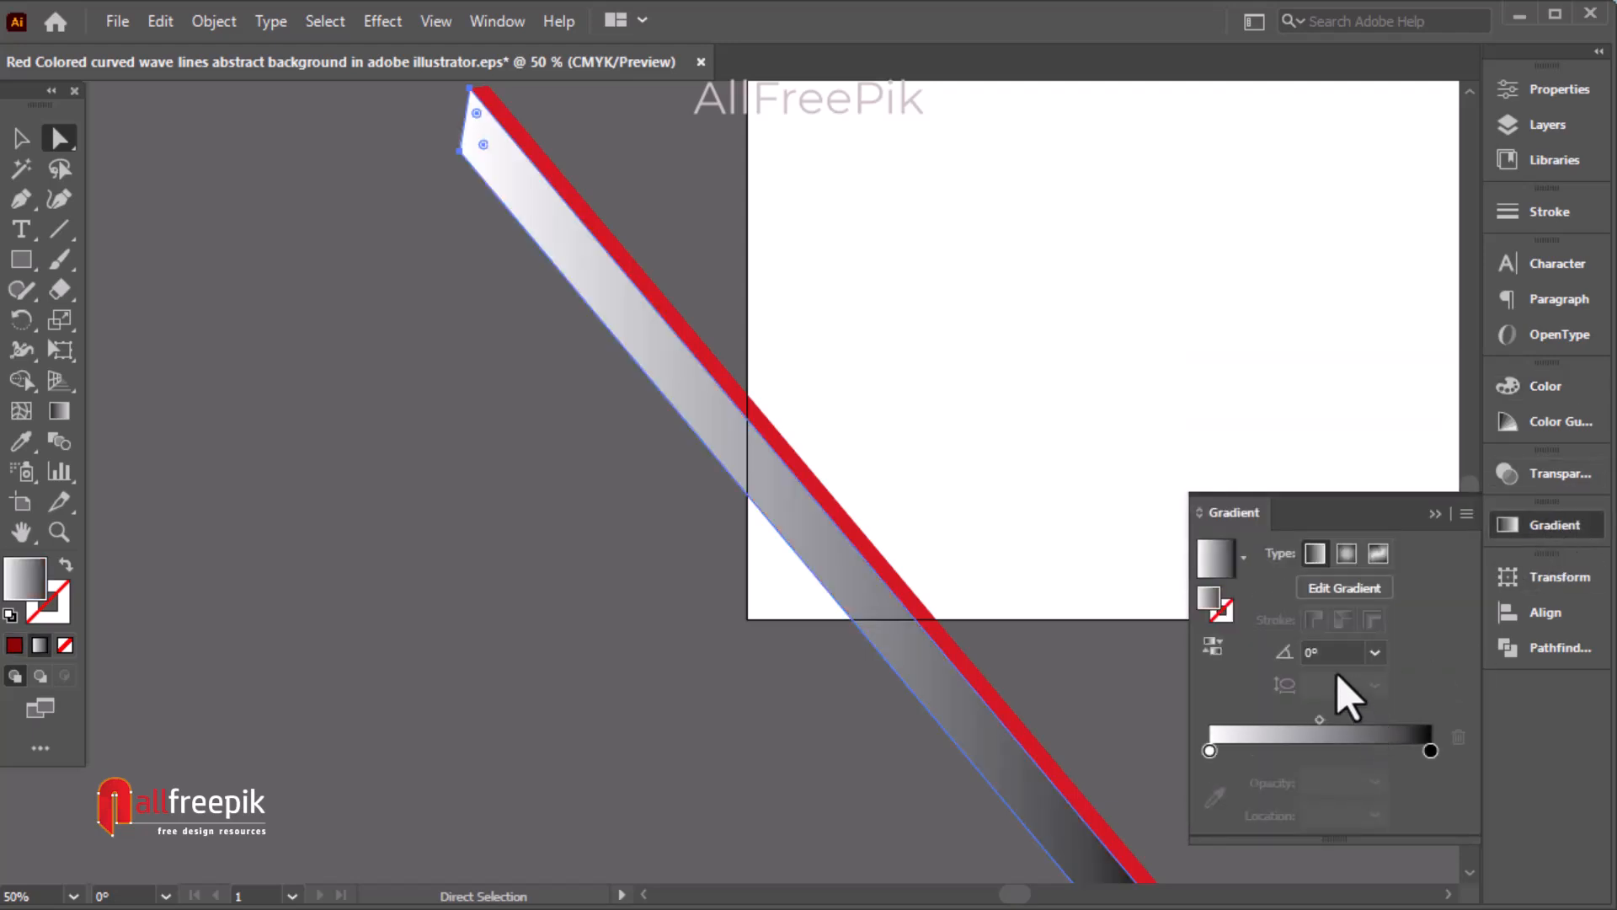
Change the gradient's white stop to the crimson red swatch.
double_click(1211, 751)
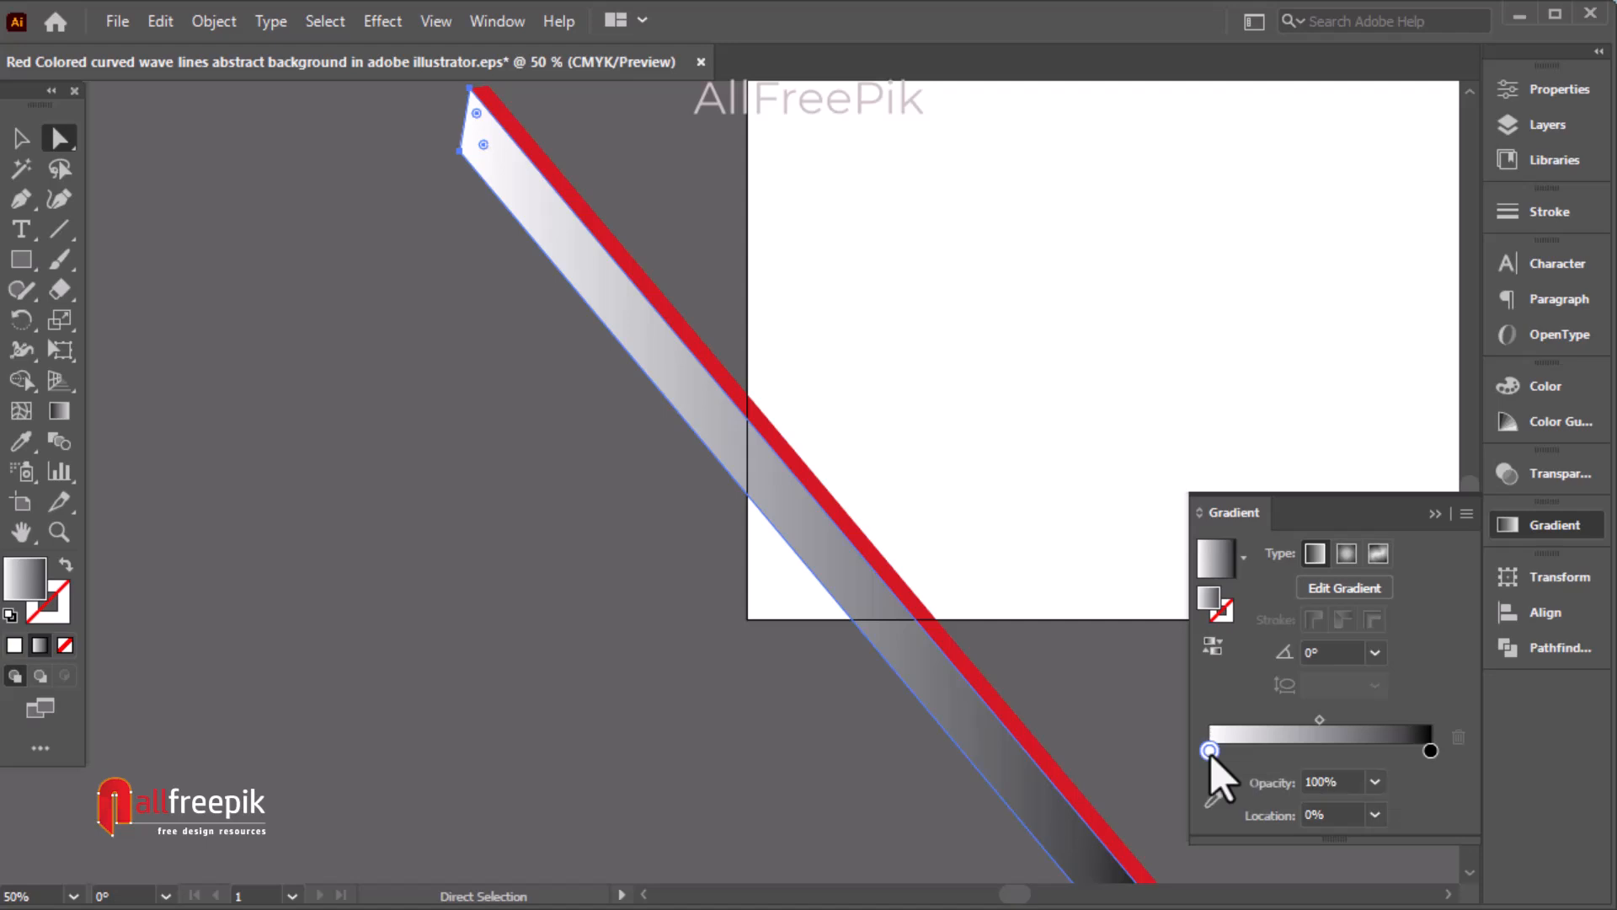
left_click(1105, 524)
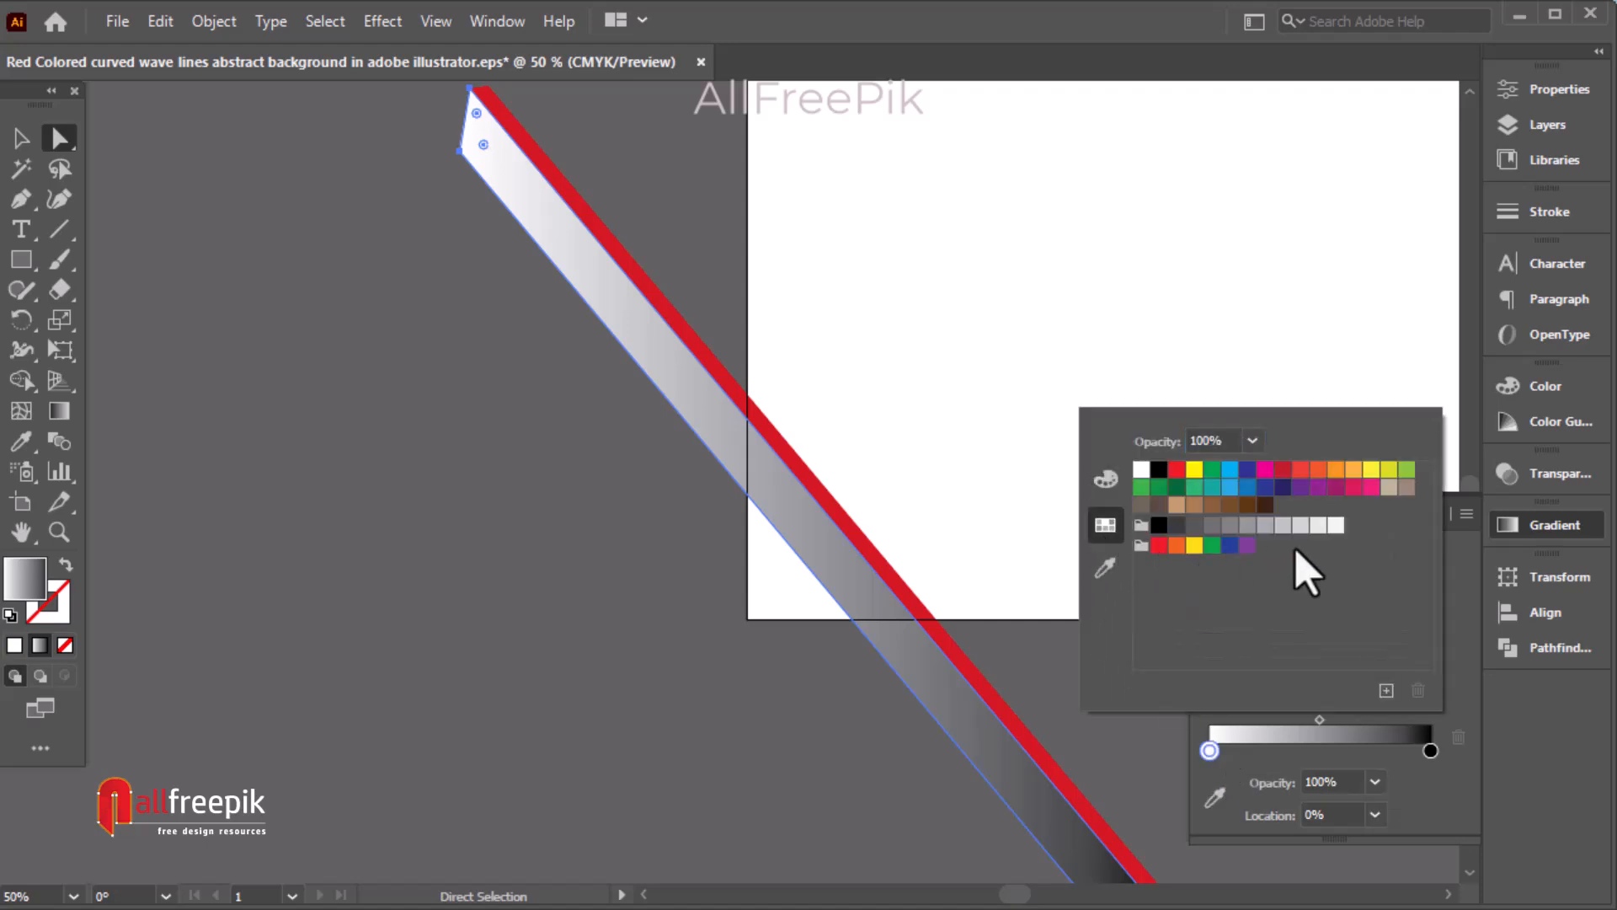
left_click(1283, 471)
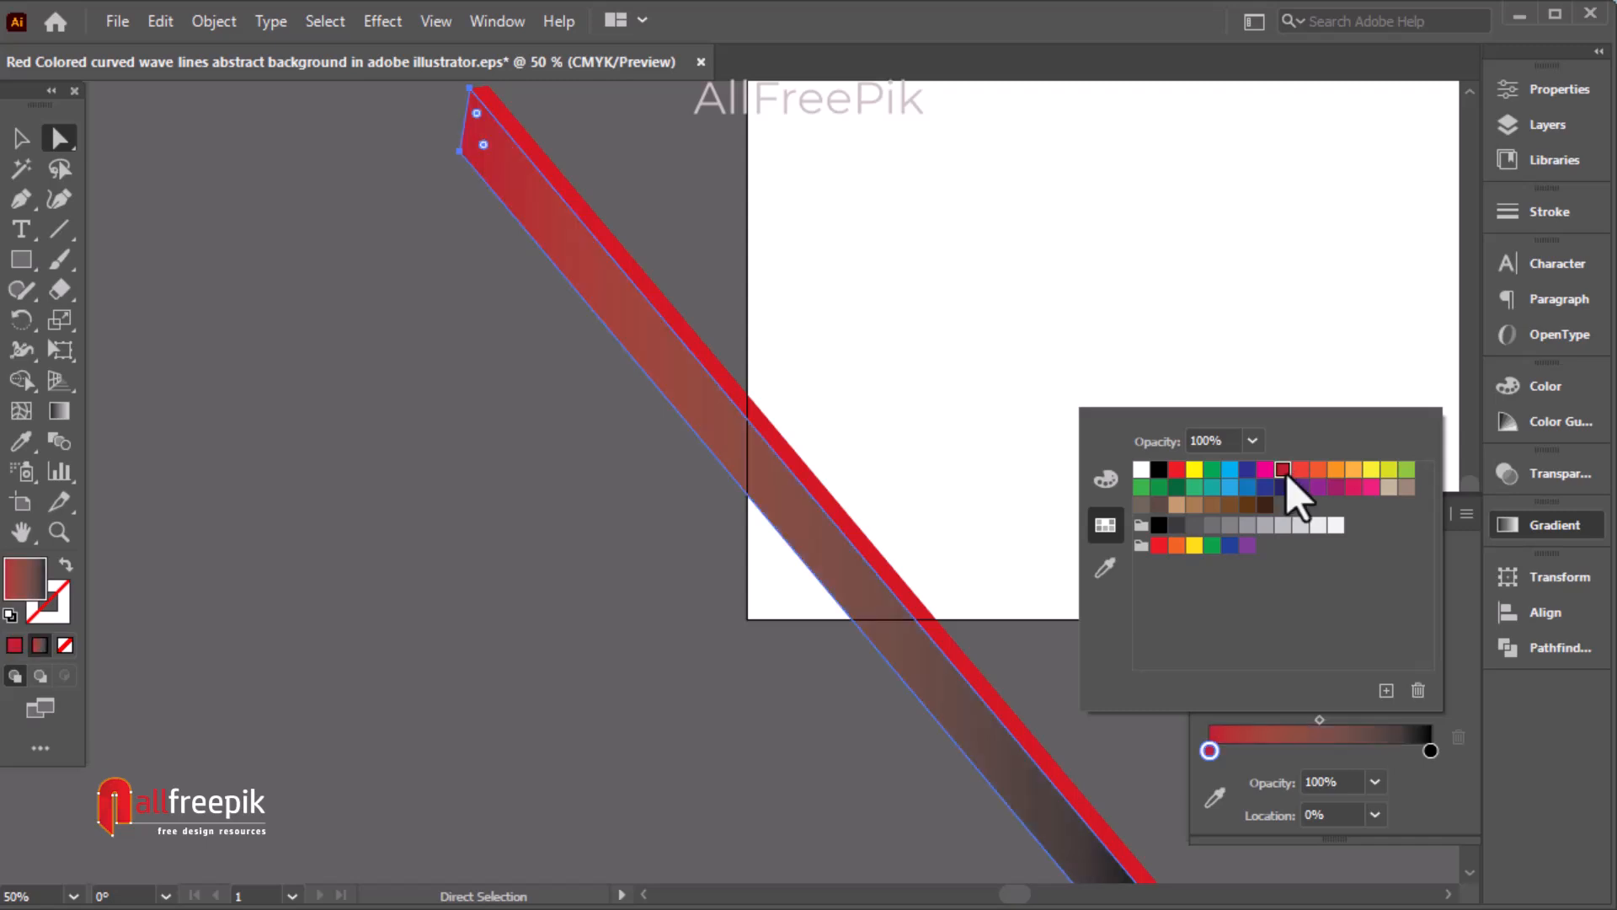
Change the gradient's black stop to the same crimson swatch darkened to K 85%.
left_click(1430, 751)
double_click(1431, 751)
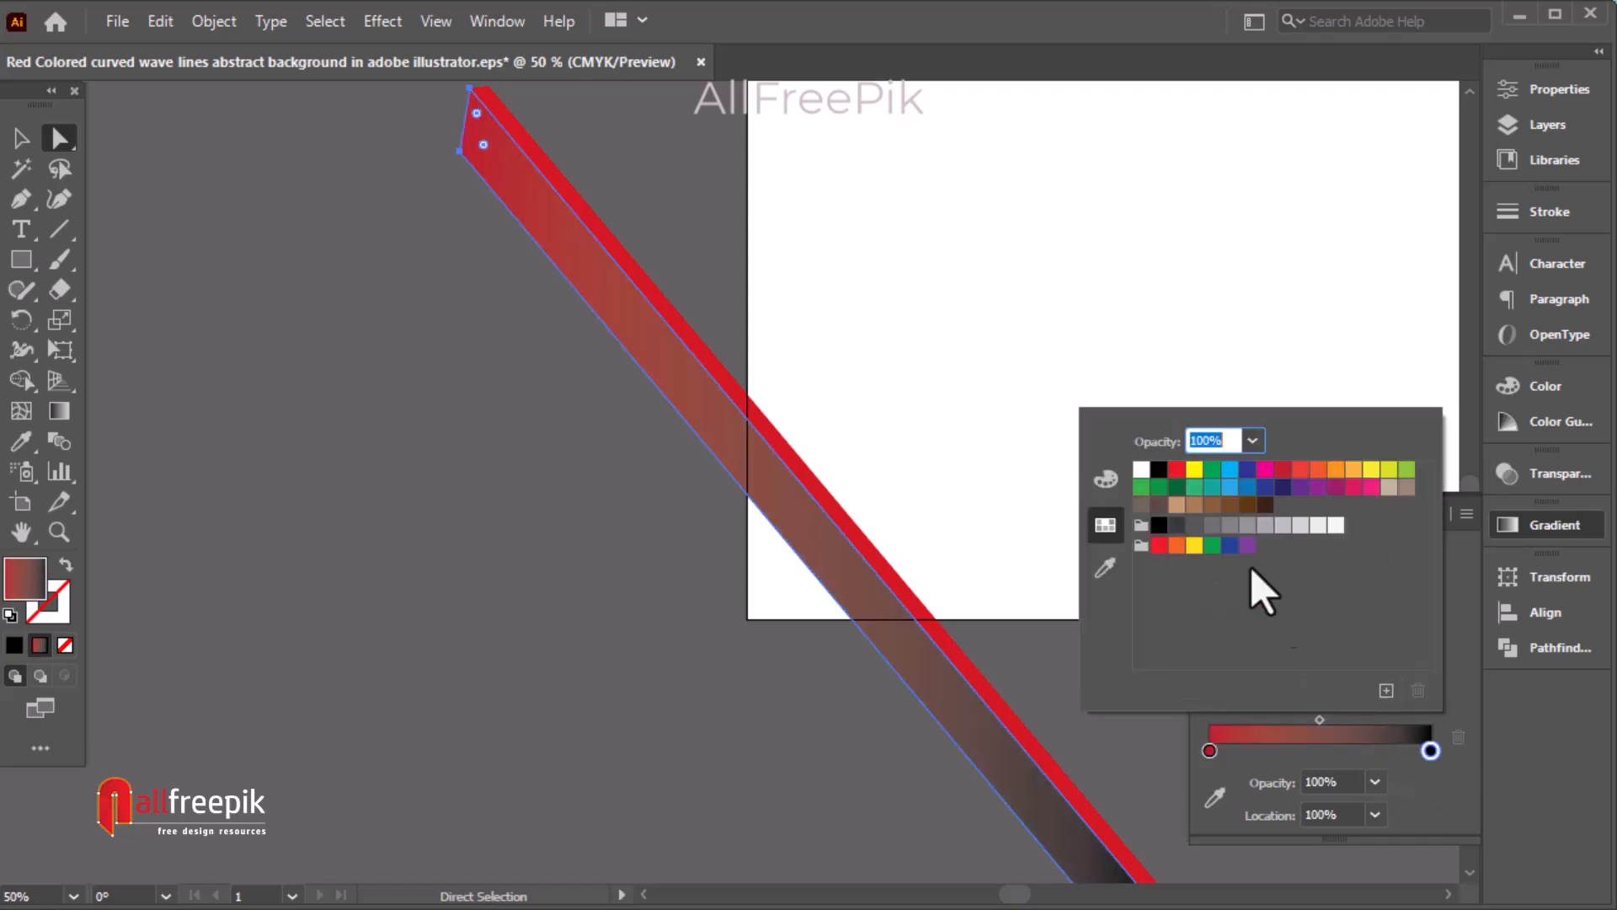
left_click(1282, 469)
left_click(1112, 484)
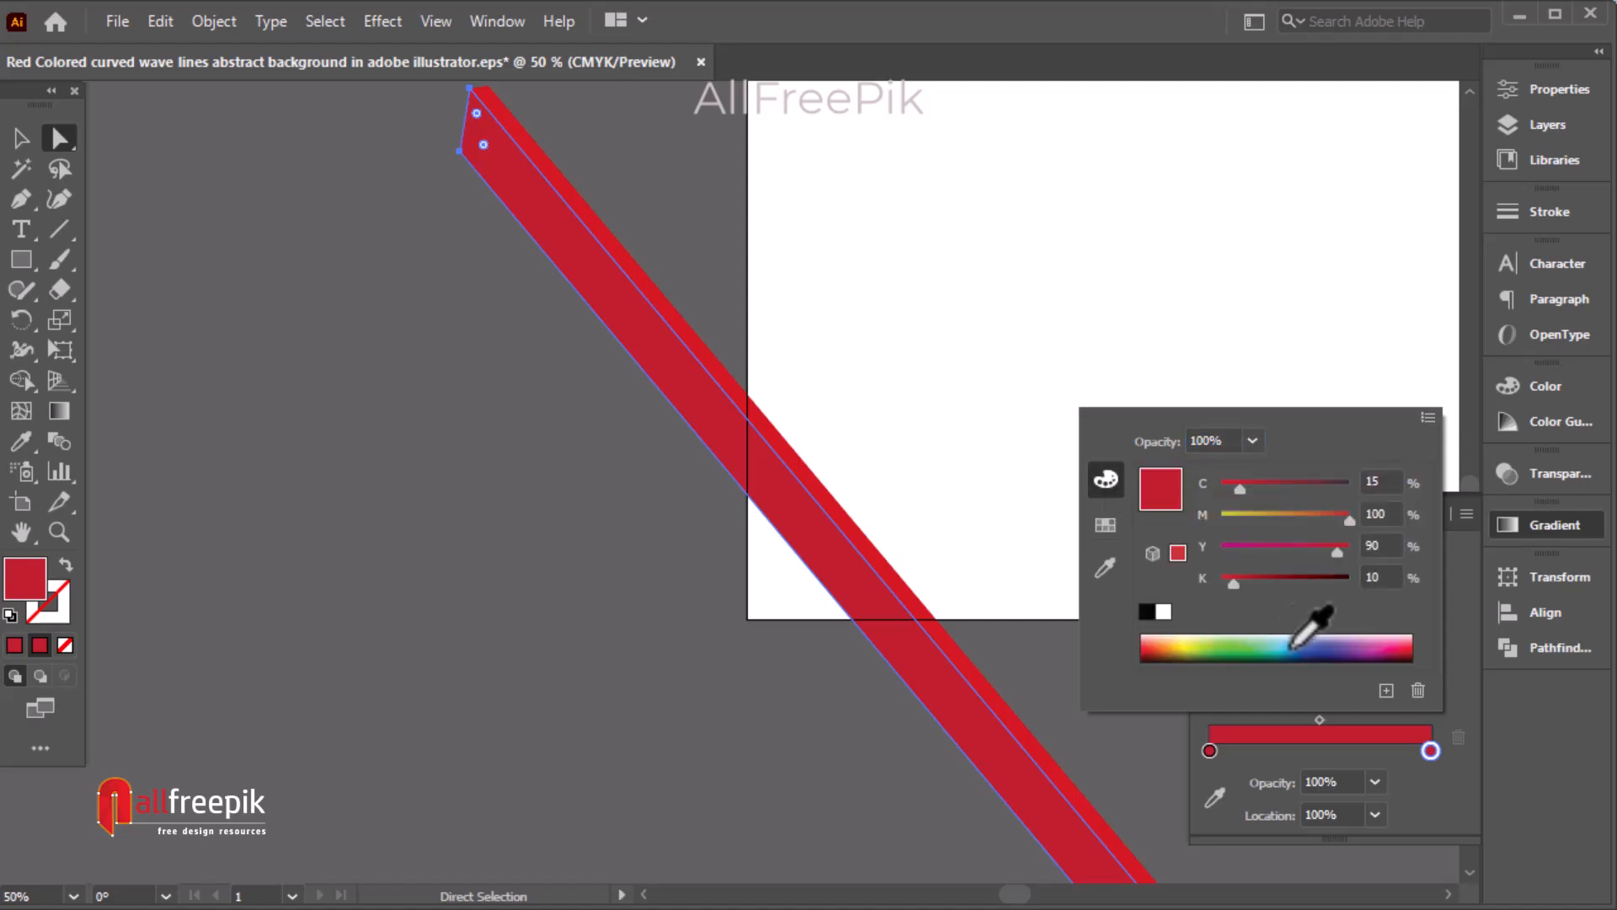
left_click_drag(1233, 587, 1339, 590)
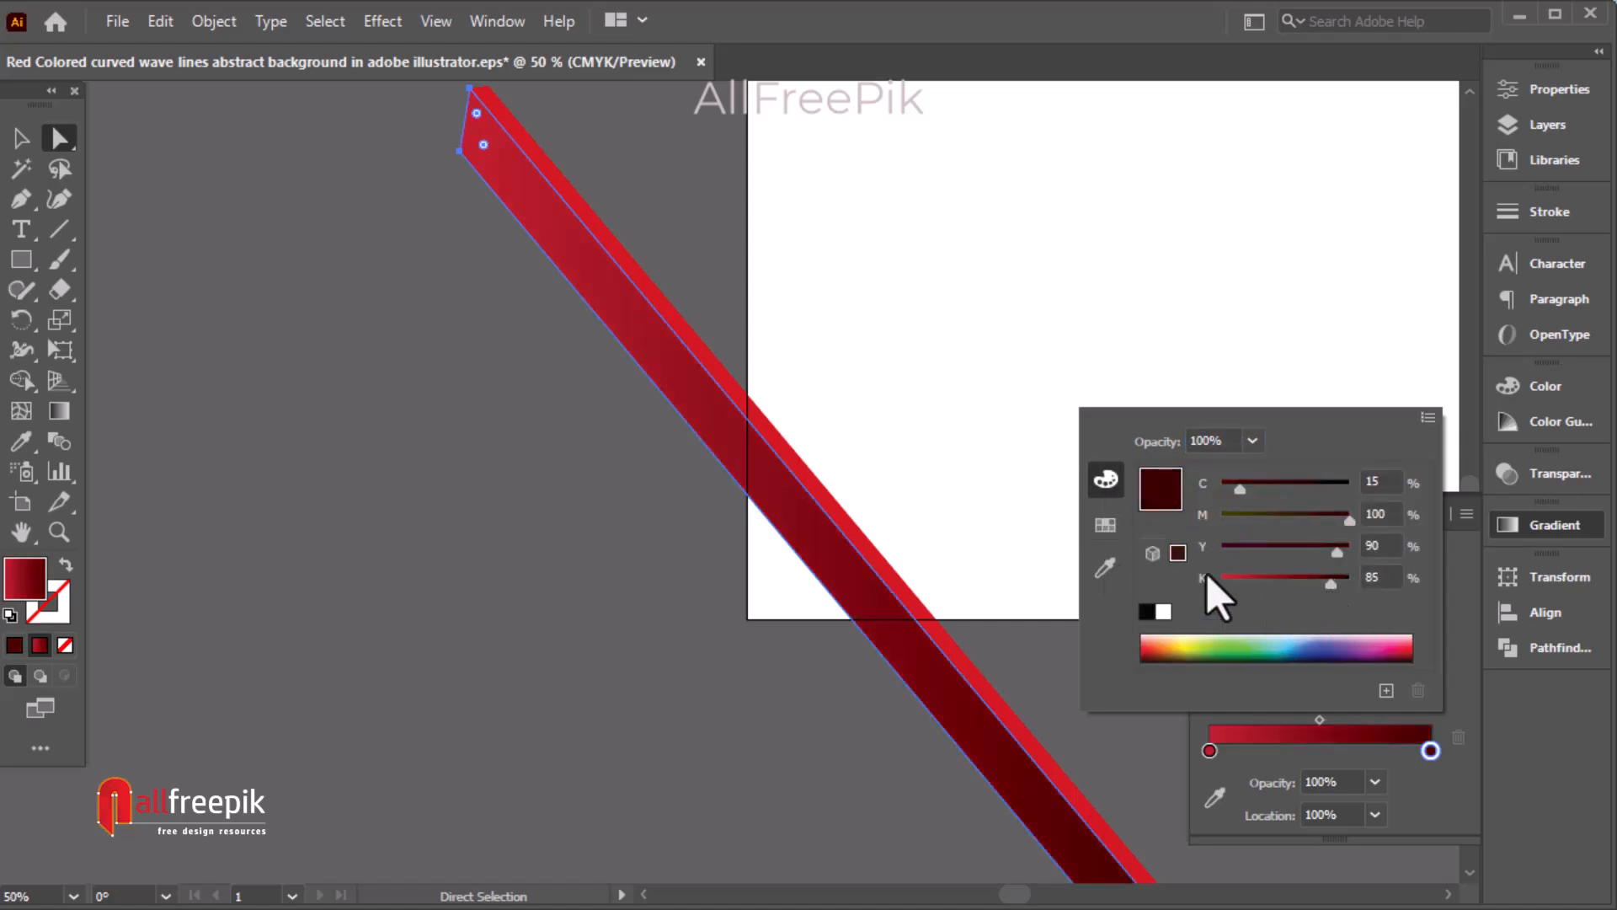
left_click(997, 526)
Redirect the gradient across the face's short width at about -139°, with bright red on the inner edge and dark red on the outer edge.
key("ctrl+minus")
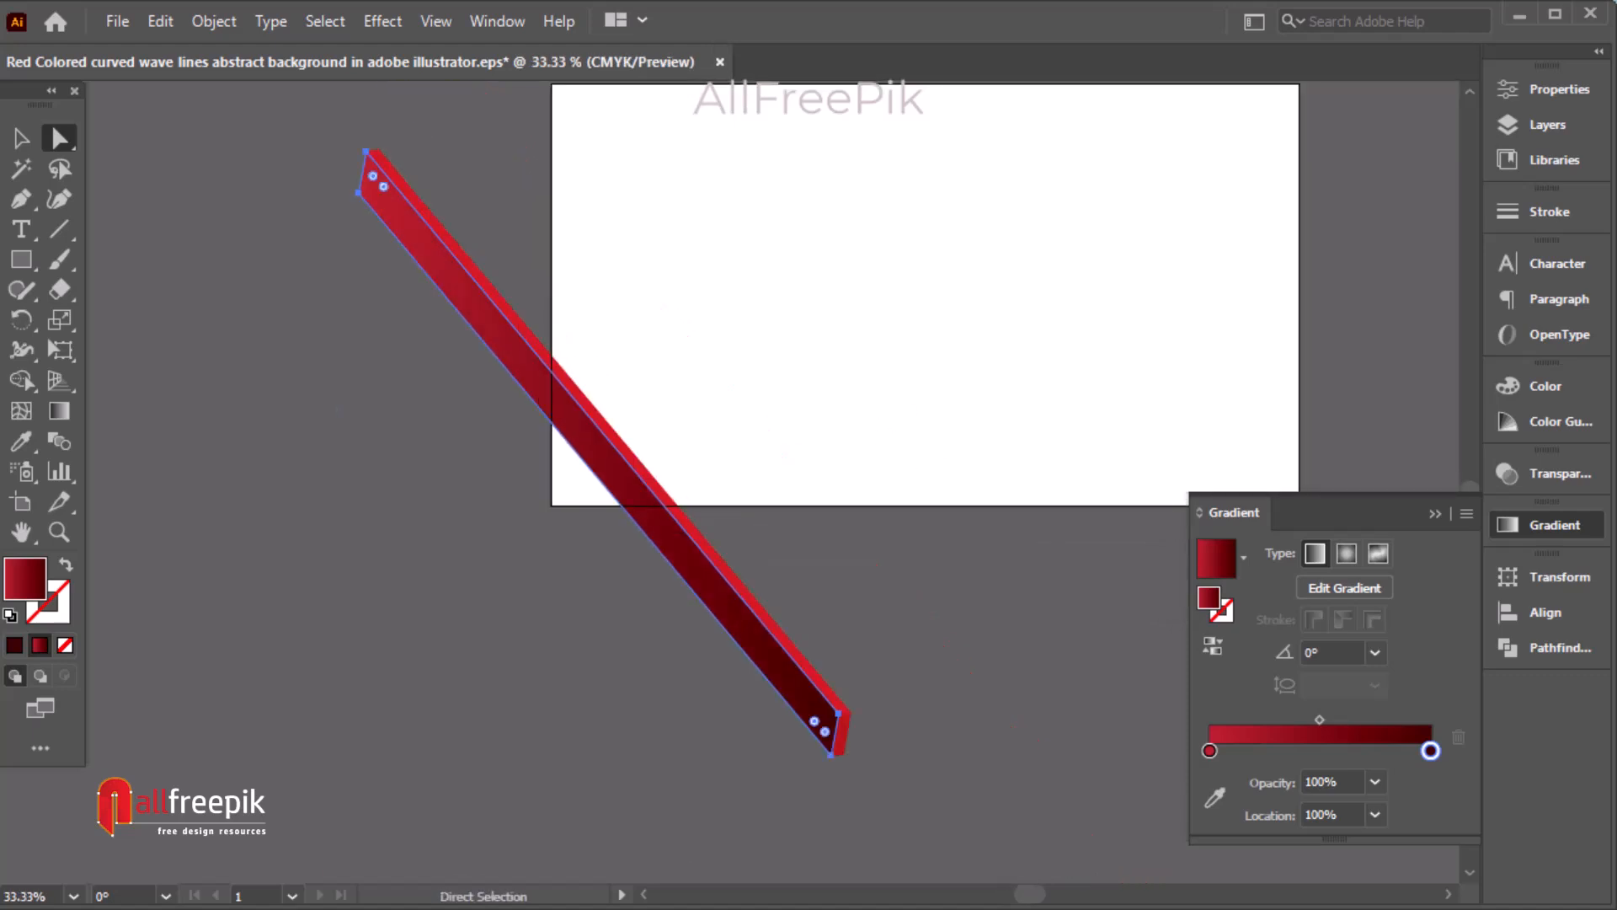
left_click(59, 410)
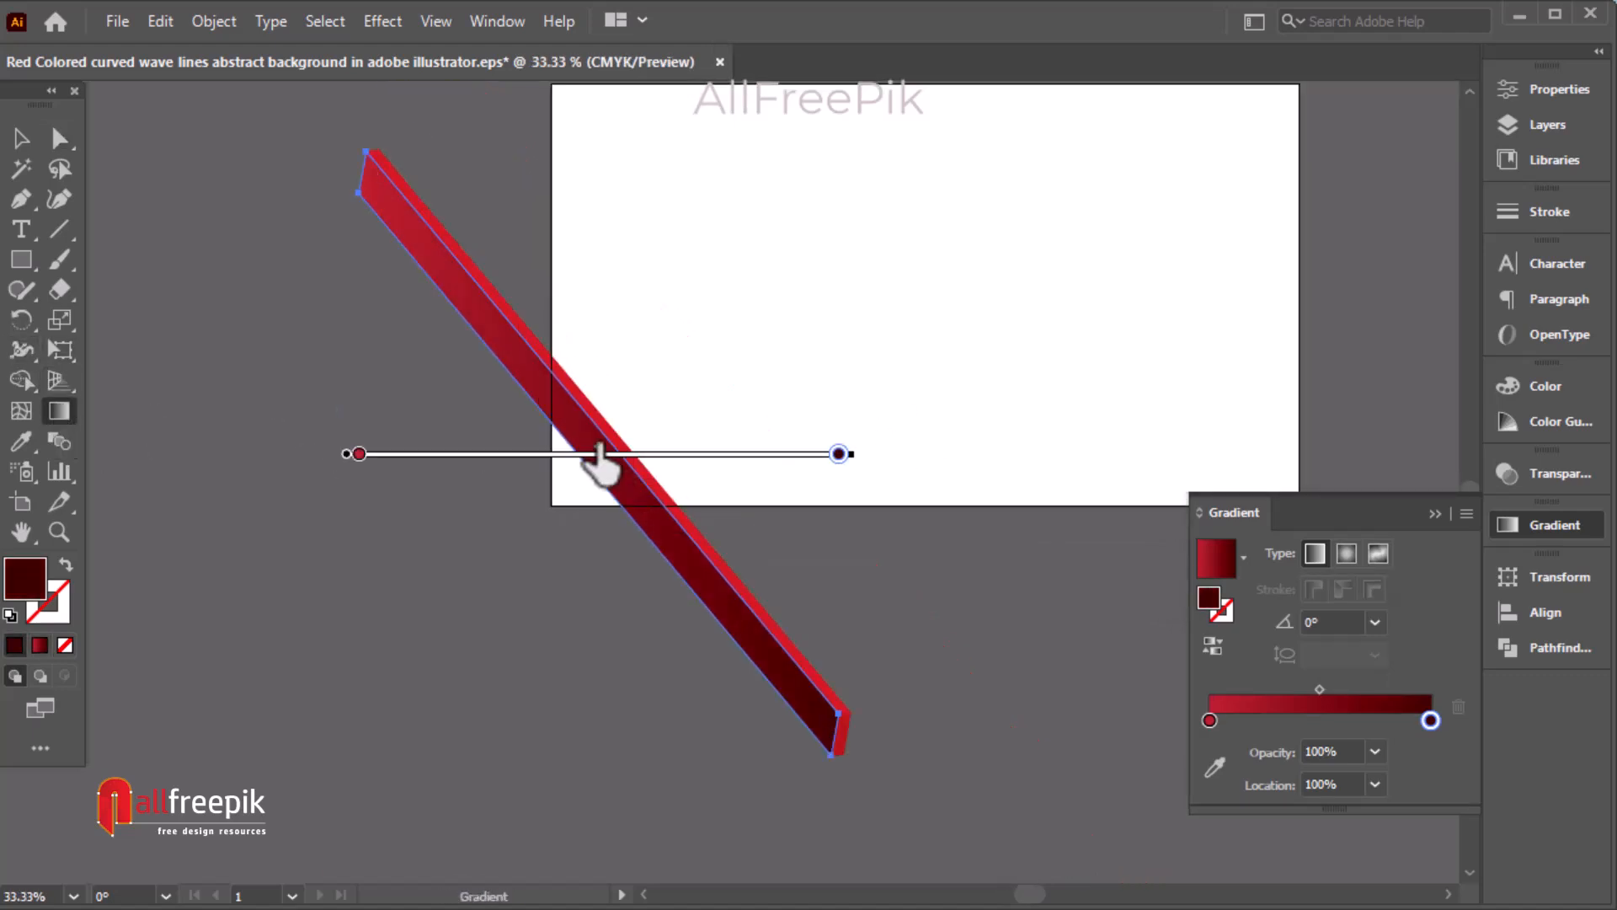
mouse_move(593, 419)
left_mouse_down()
mouse_move(553, 462)
mouse_move(574, 437)
left_mouse_up()
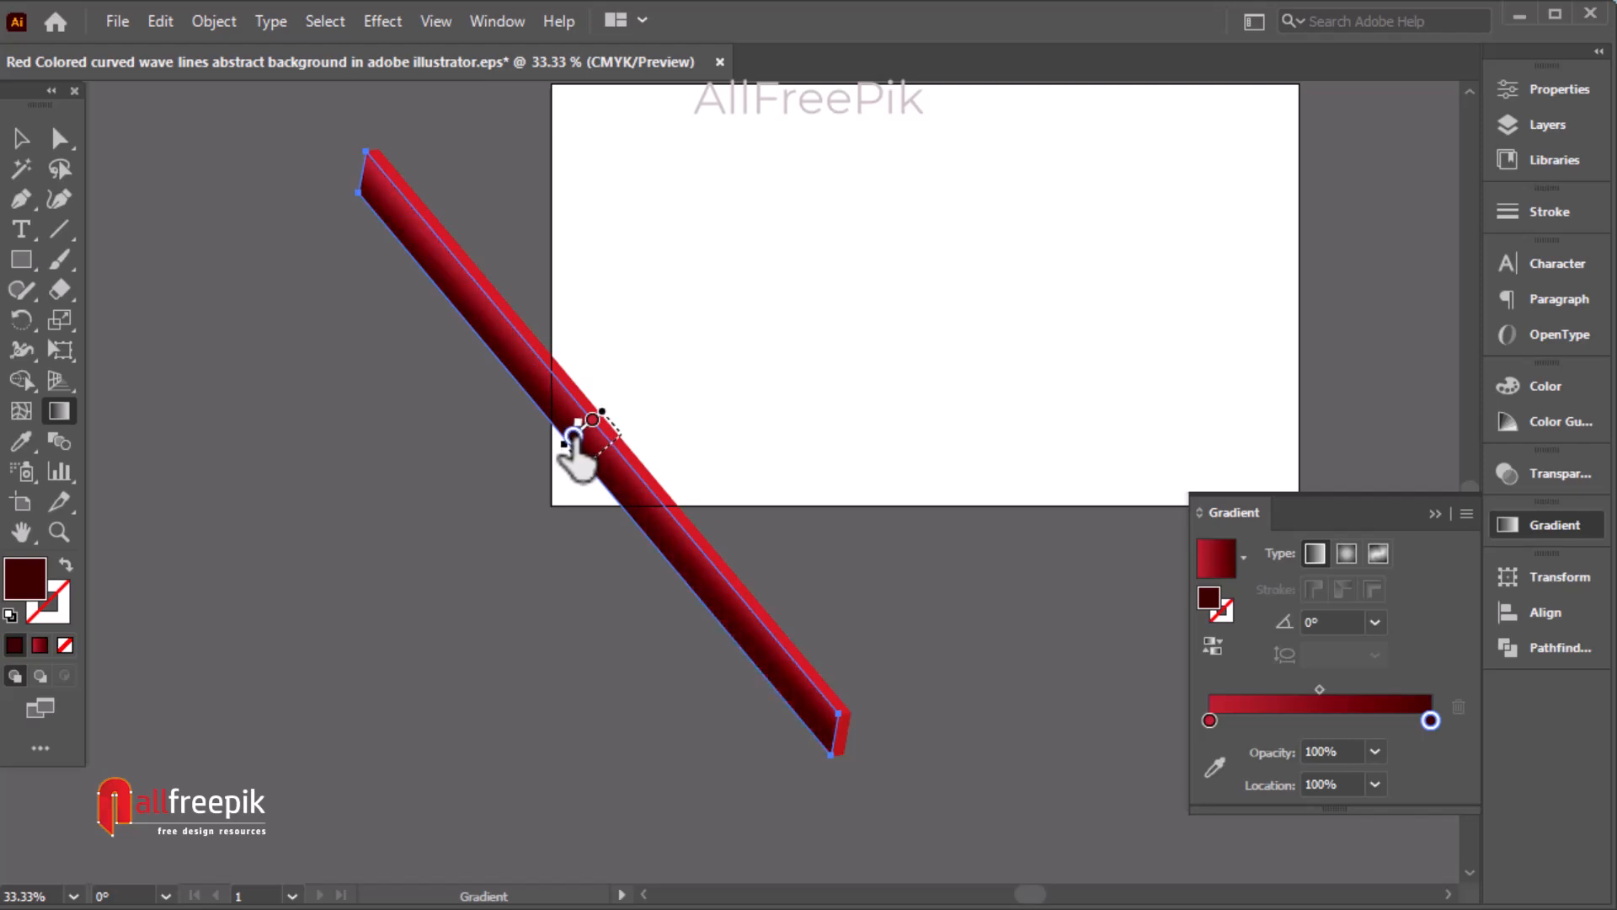
left_click_drag(574, 436, 574, 437)
Select the bar's narrow bright red face, give it a stroke in the same red as its fill, and deselect it.
left_click(641, 510, "ctrl")
left_click(807, 468, "ctrl")
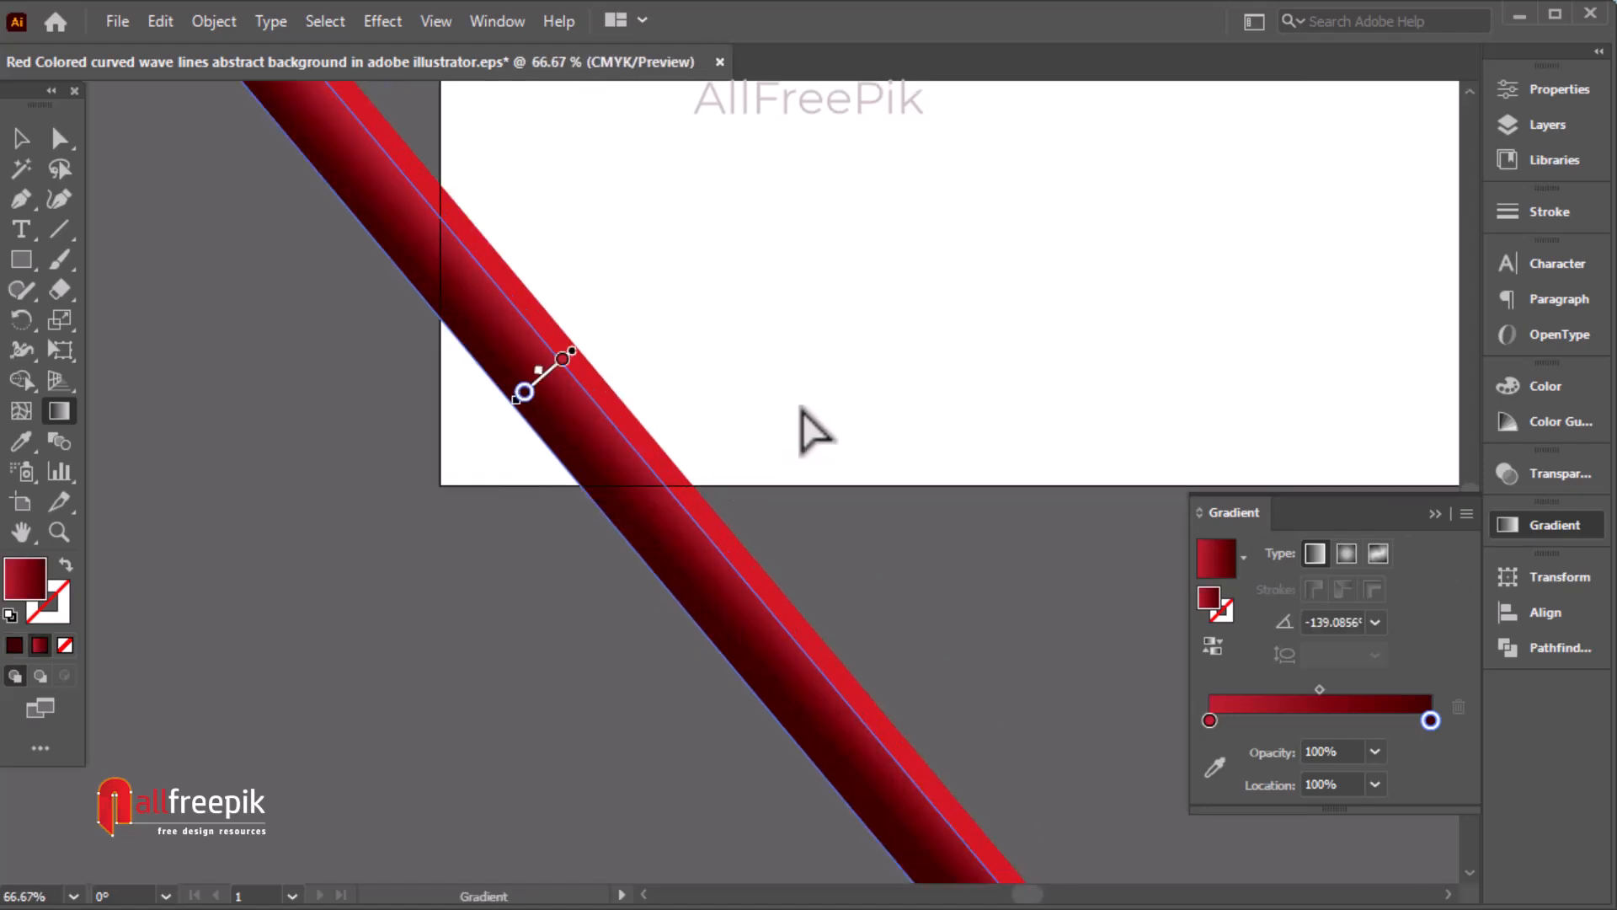
left_click_drag(611, 472, 747, 426)
left_click_drag(650, 411, 867, 704)
left_click(59, 139)
left_click(413, 362)
left_click(596, 392)
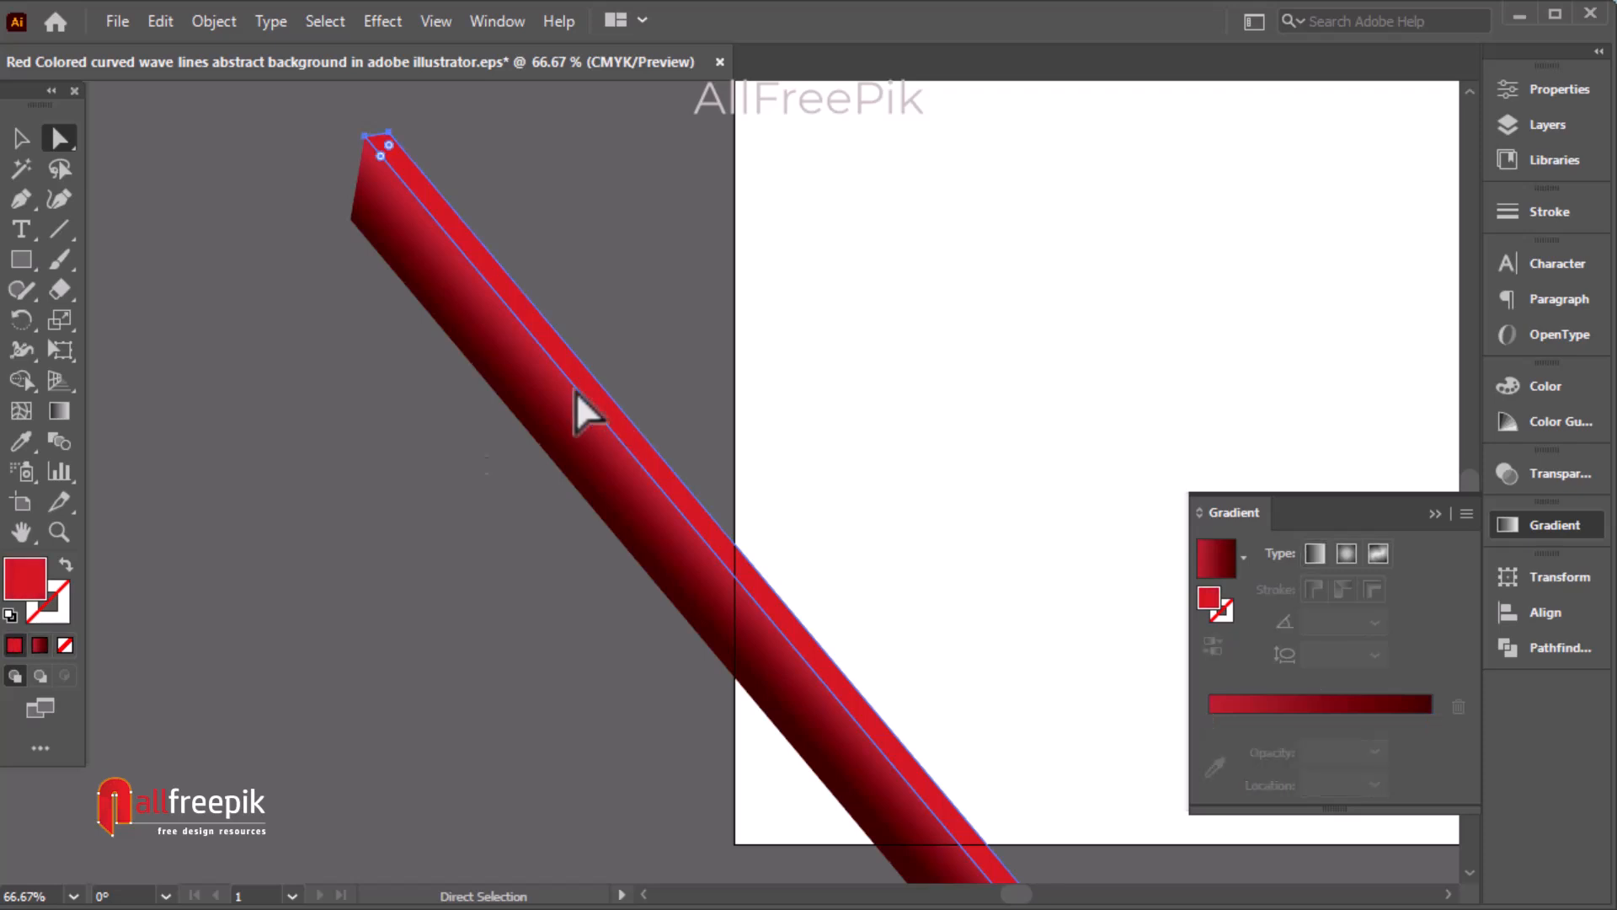
left_click_drag(59, 600, 57, 602)
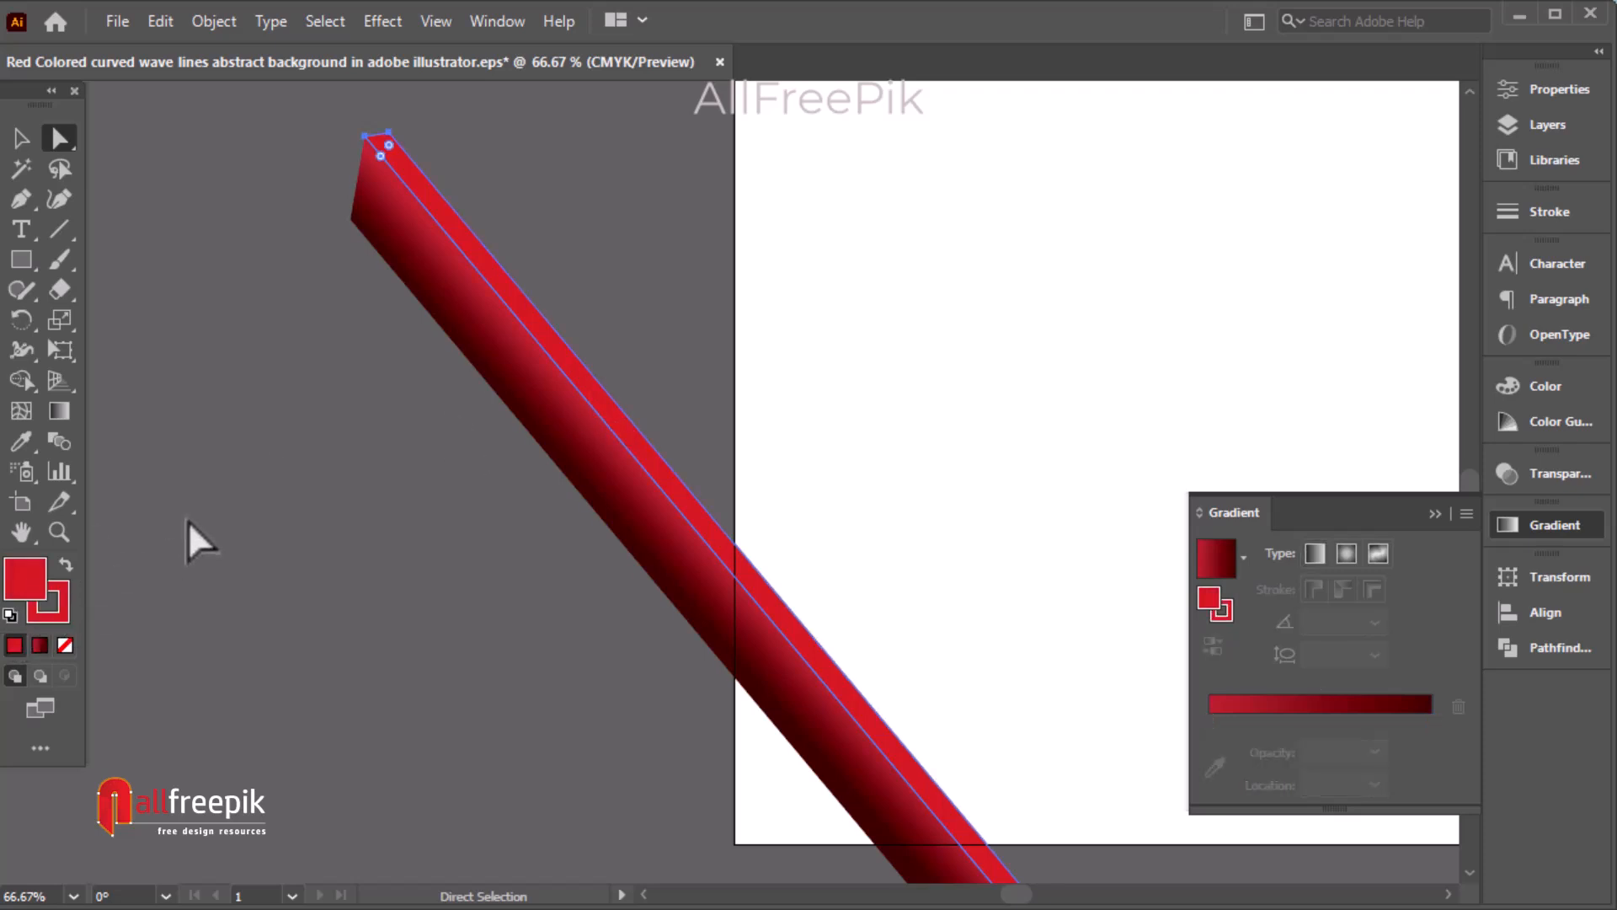
left_click(189, 519)
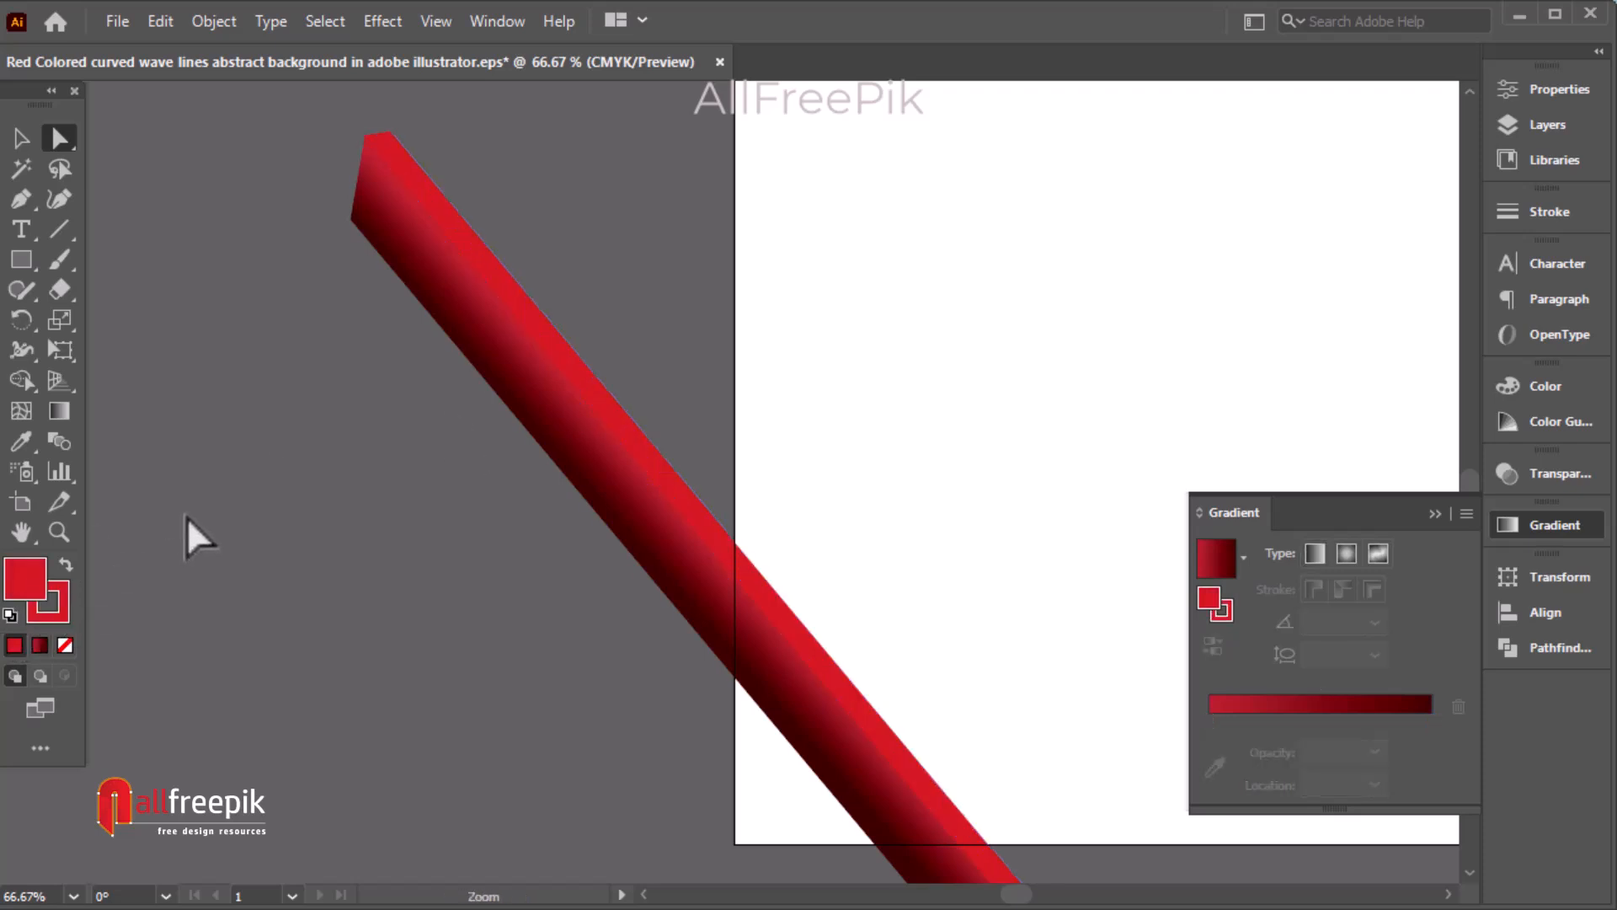
On the wide face's gradient, move the dark stop inward and place the midpoint at about 66%.
left_click(187, 517, "ctrl+alt")
left_click(187, 517, "ctrl+alt")
left_click_drag(438, 524, 41, 446)
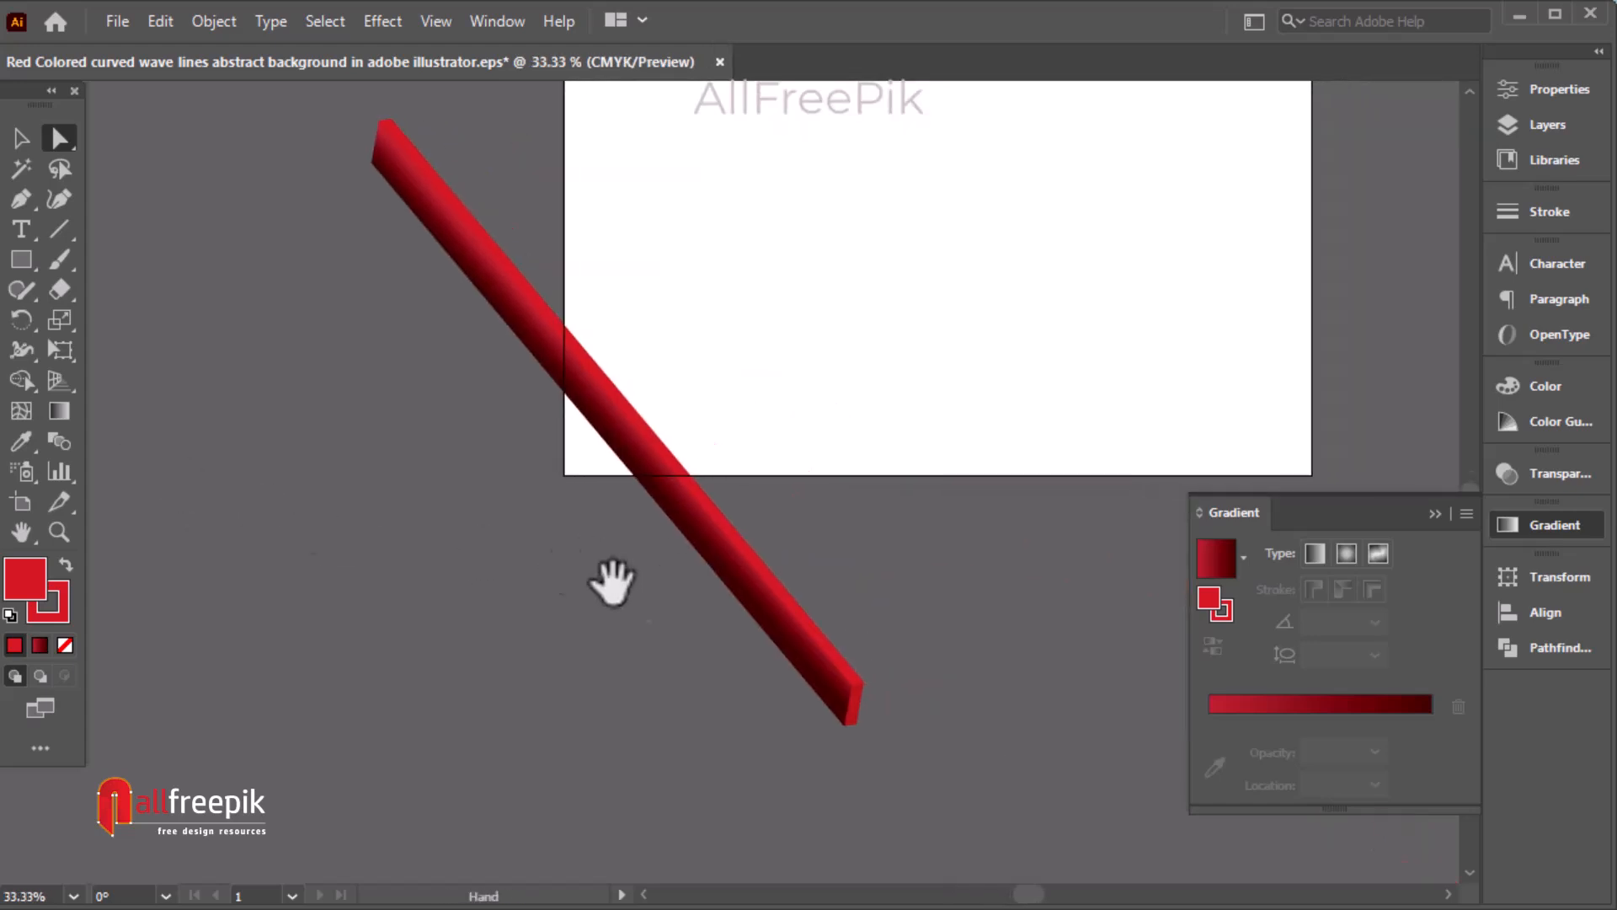
left_click(794, 655)
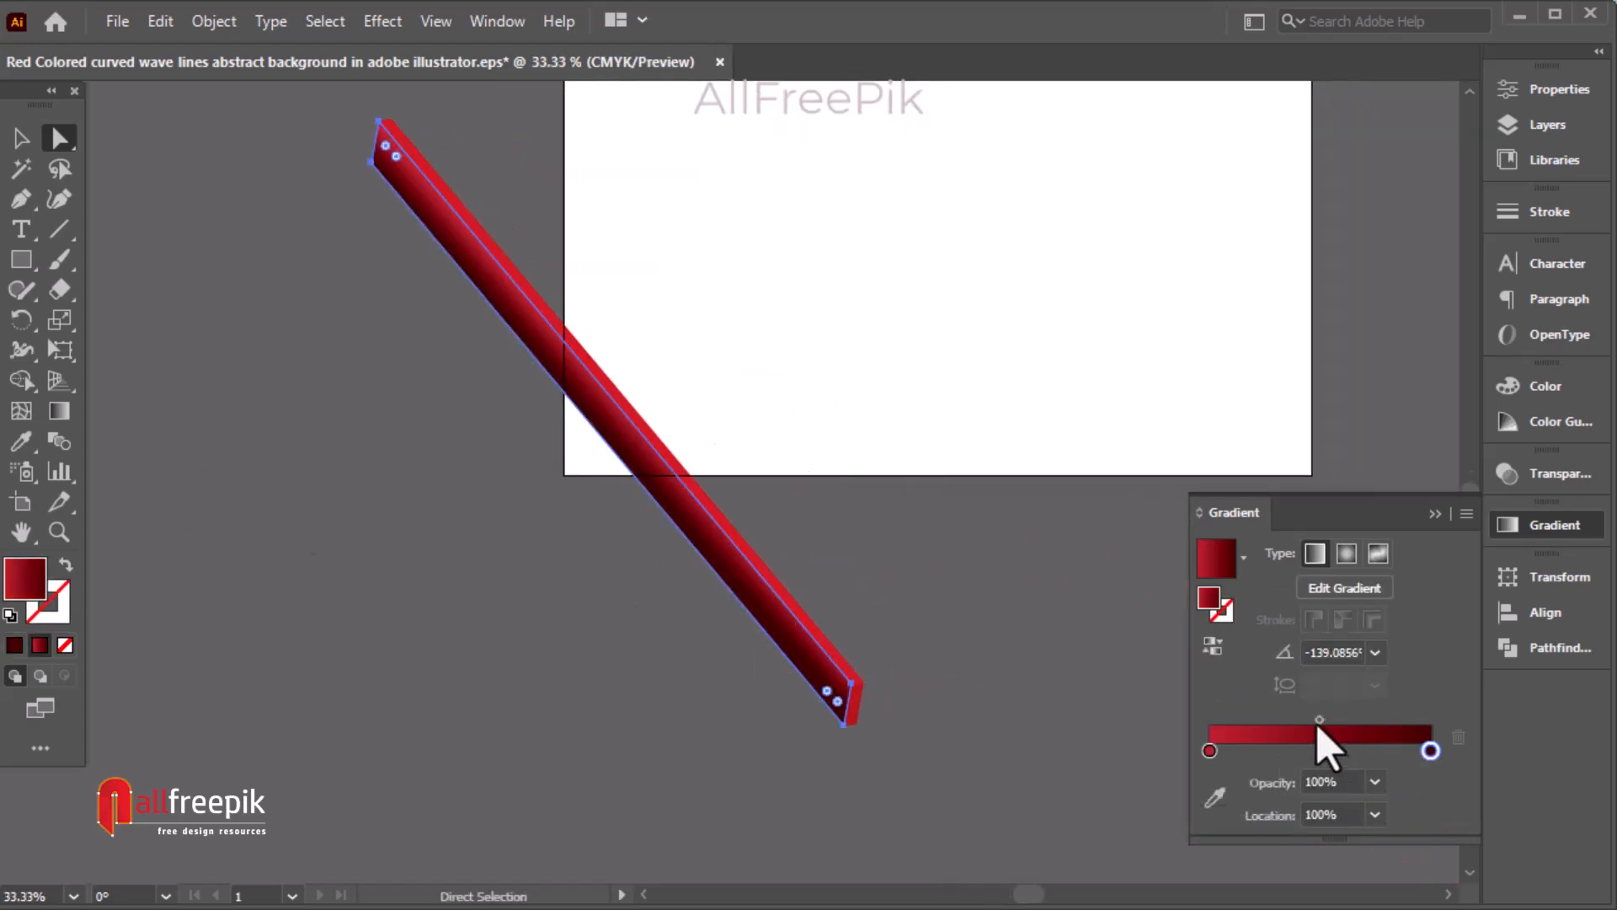
left_click_drag(1429, 750, 1394, 752)
left_click(1343, 722)
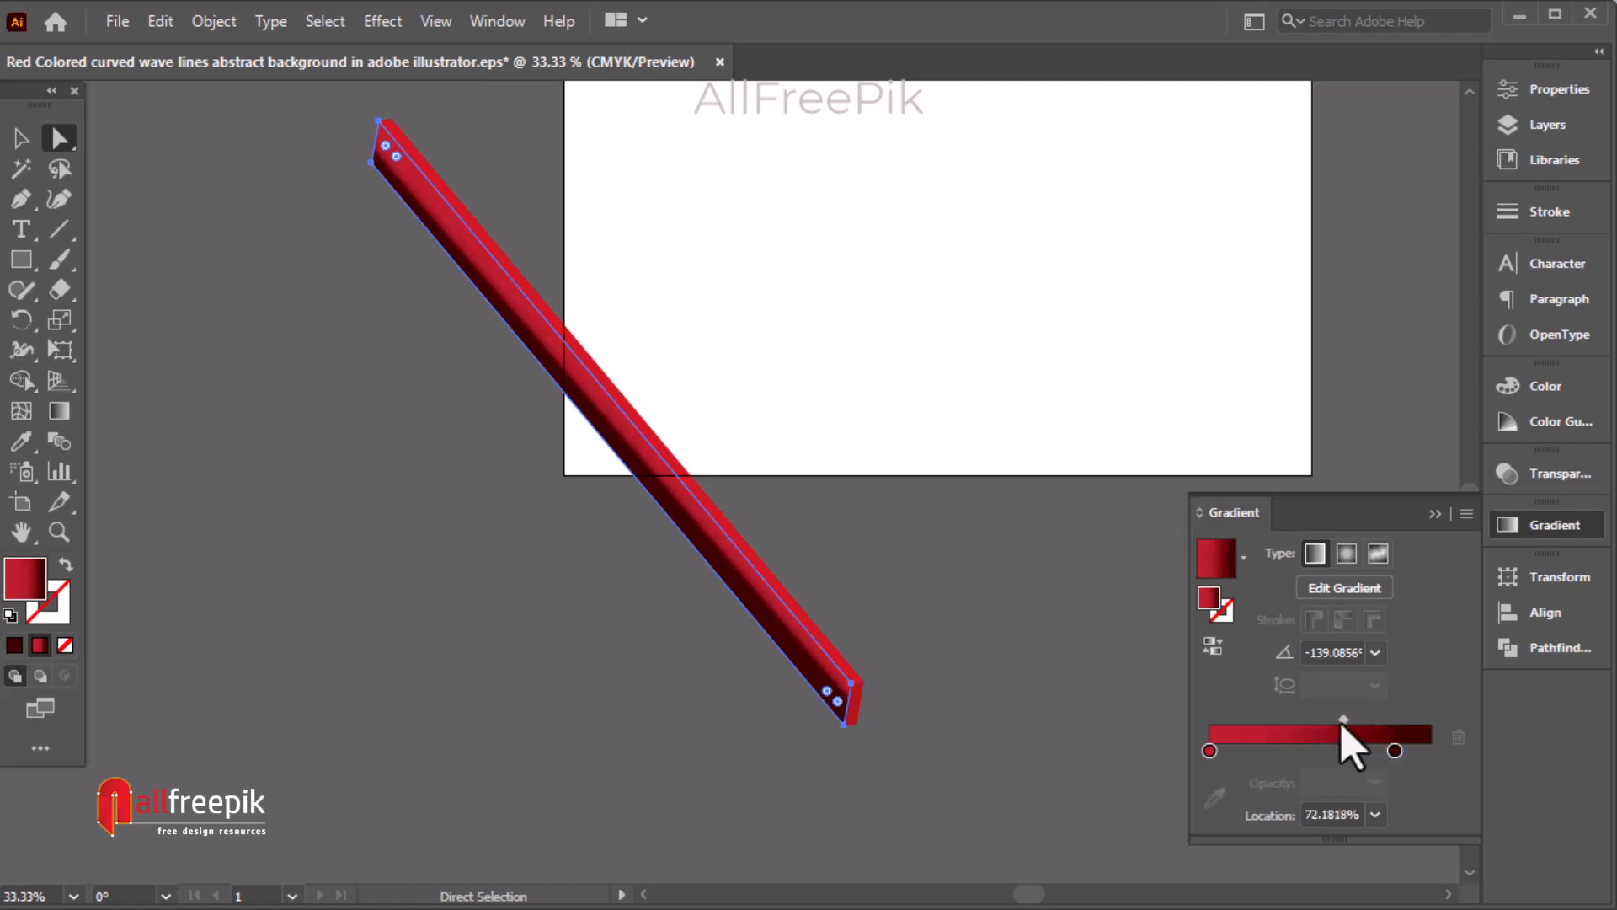
left_click(982, 580)
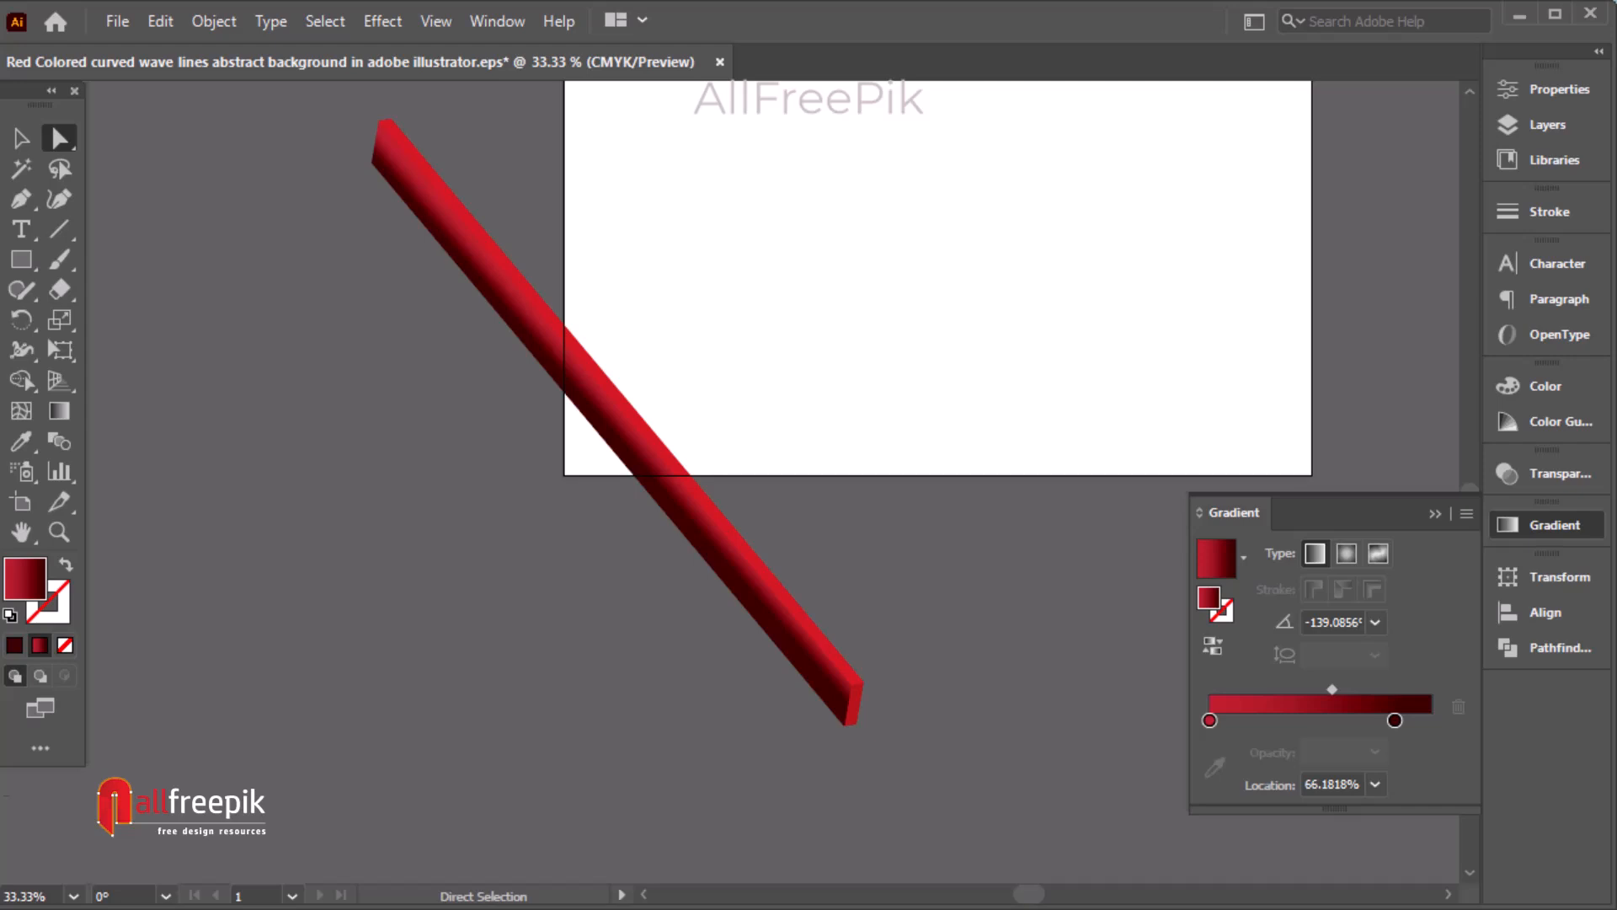
Darken the bright red stop of the wide face's gradient by raising its K value.
left_click(654, 491)
left_click(722, 371)
left_click(722, 371)
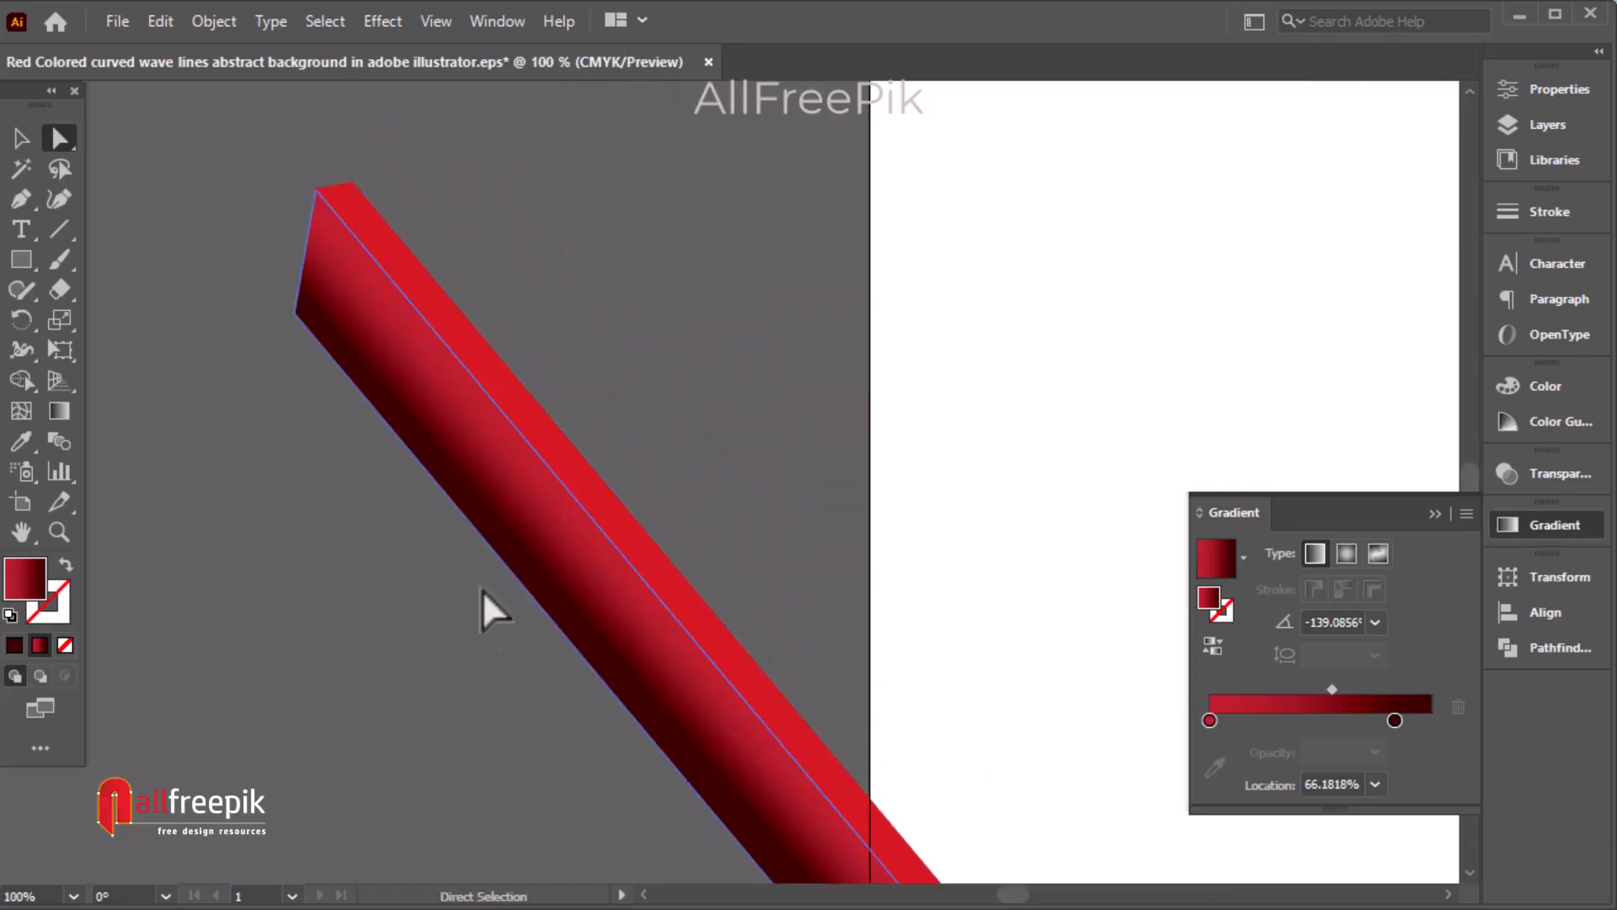
left_click(635, 655)
left_click(426, 699)
left_click(694, 692)
left_click(1210, 750)
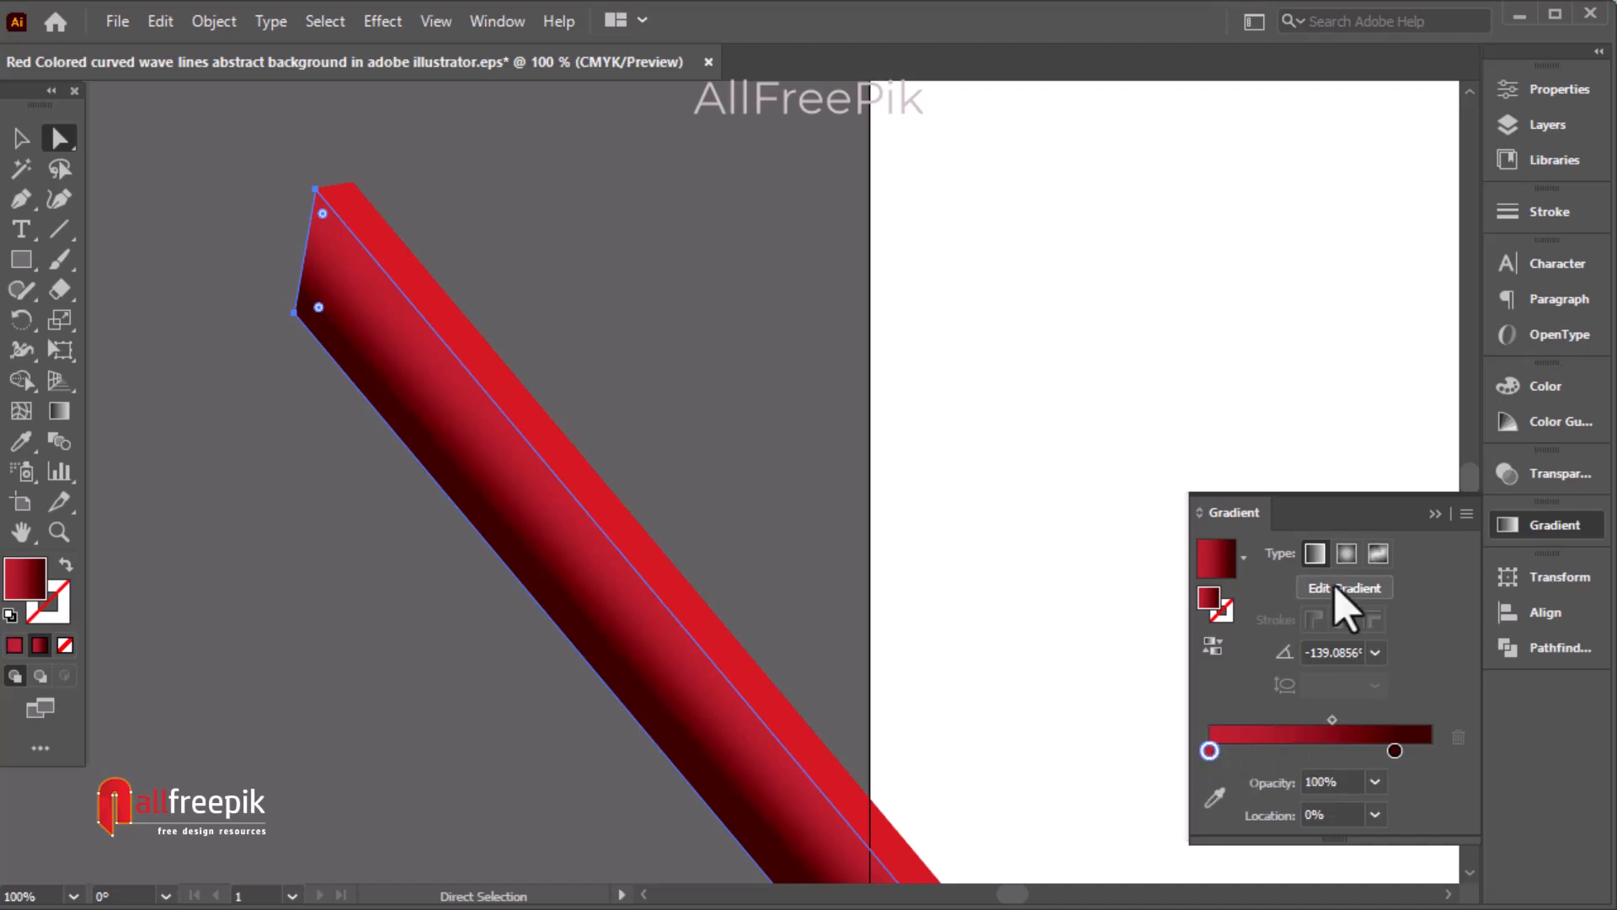
double_click(1209, 750)
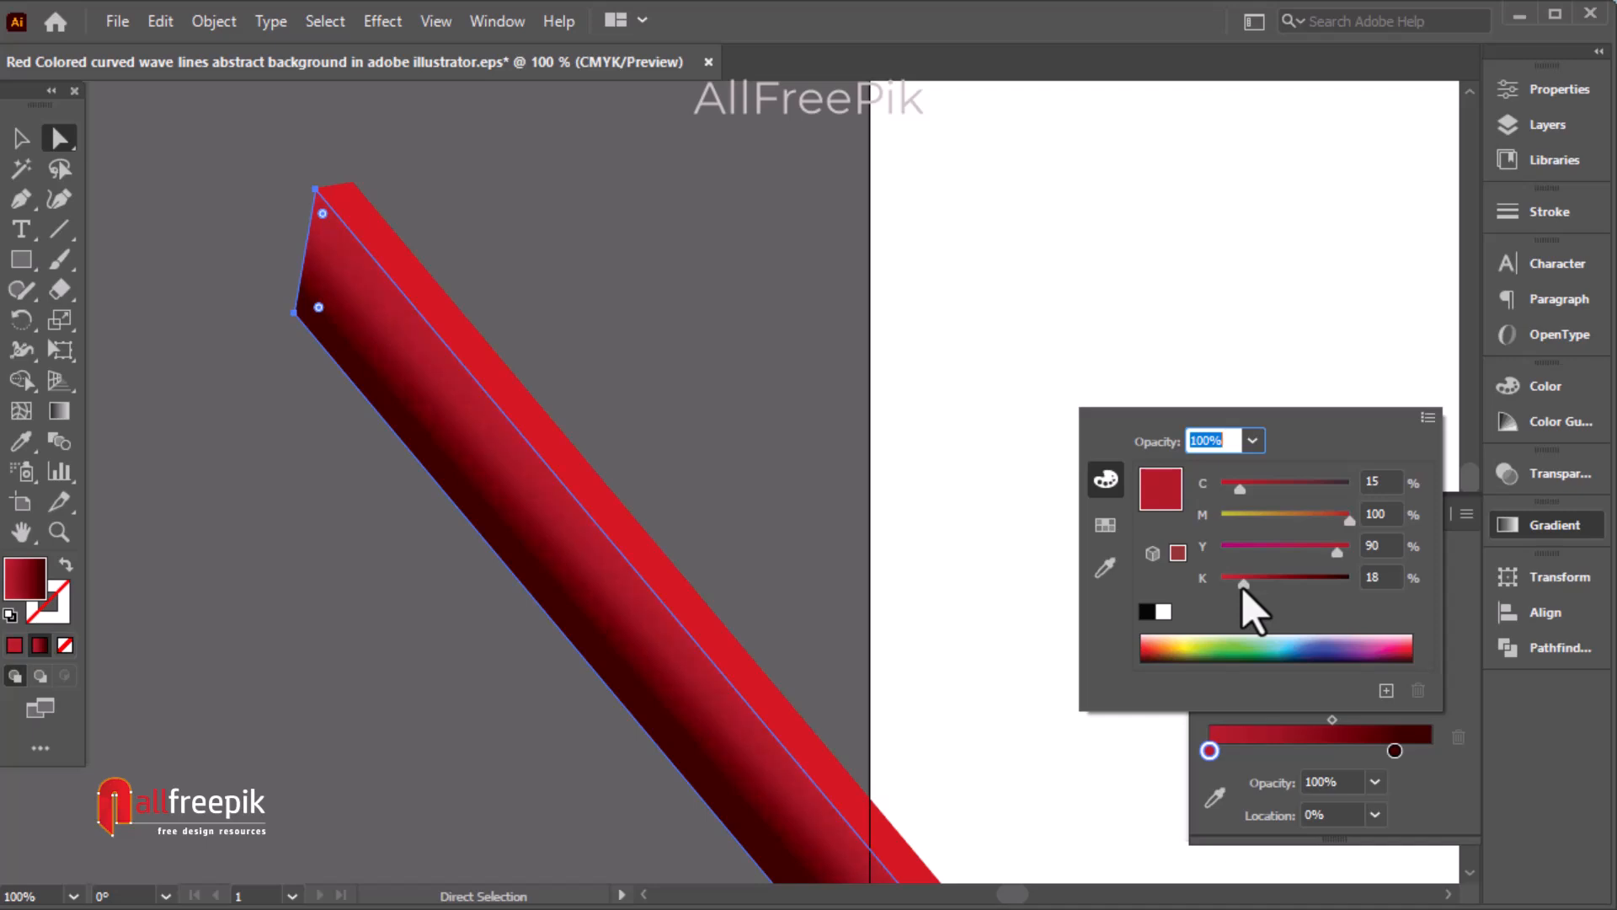
left_click(350, 680)
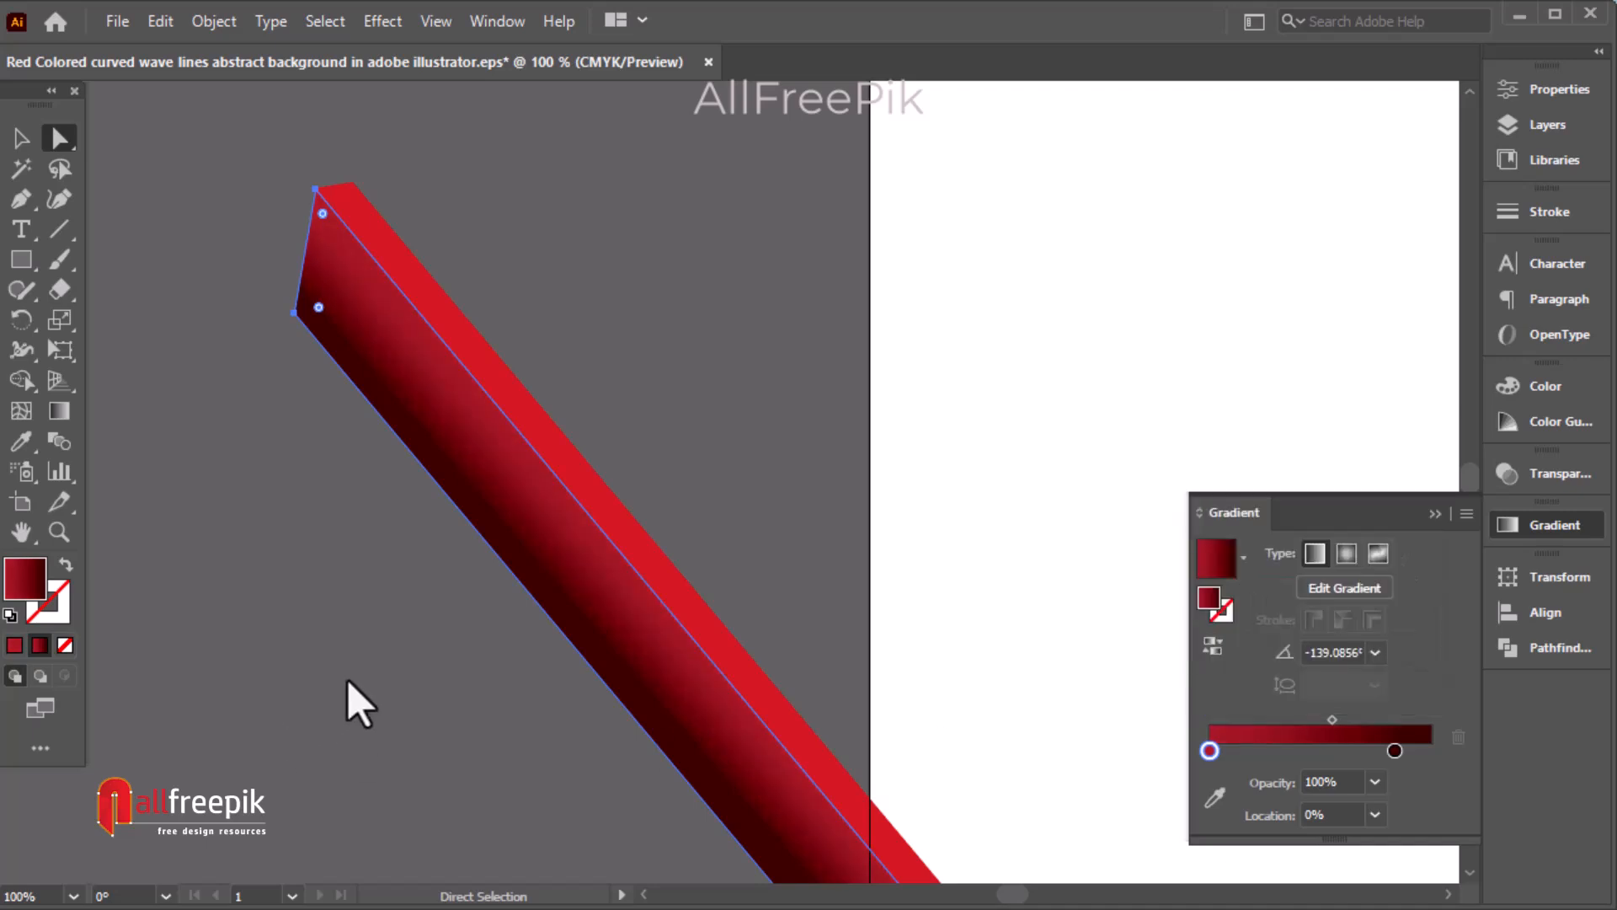
On the wide face's gradient, move the dark stop slightly outward and place the midpoint at about 63%, and deselect the face.
left_click(347, 677, "ctrl+alt")
left_click(411, 664, "ctrl+alt")
left_click_drag(934, 502, 284, 479)
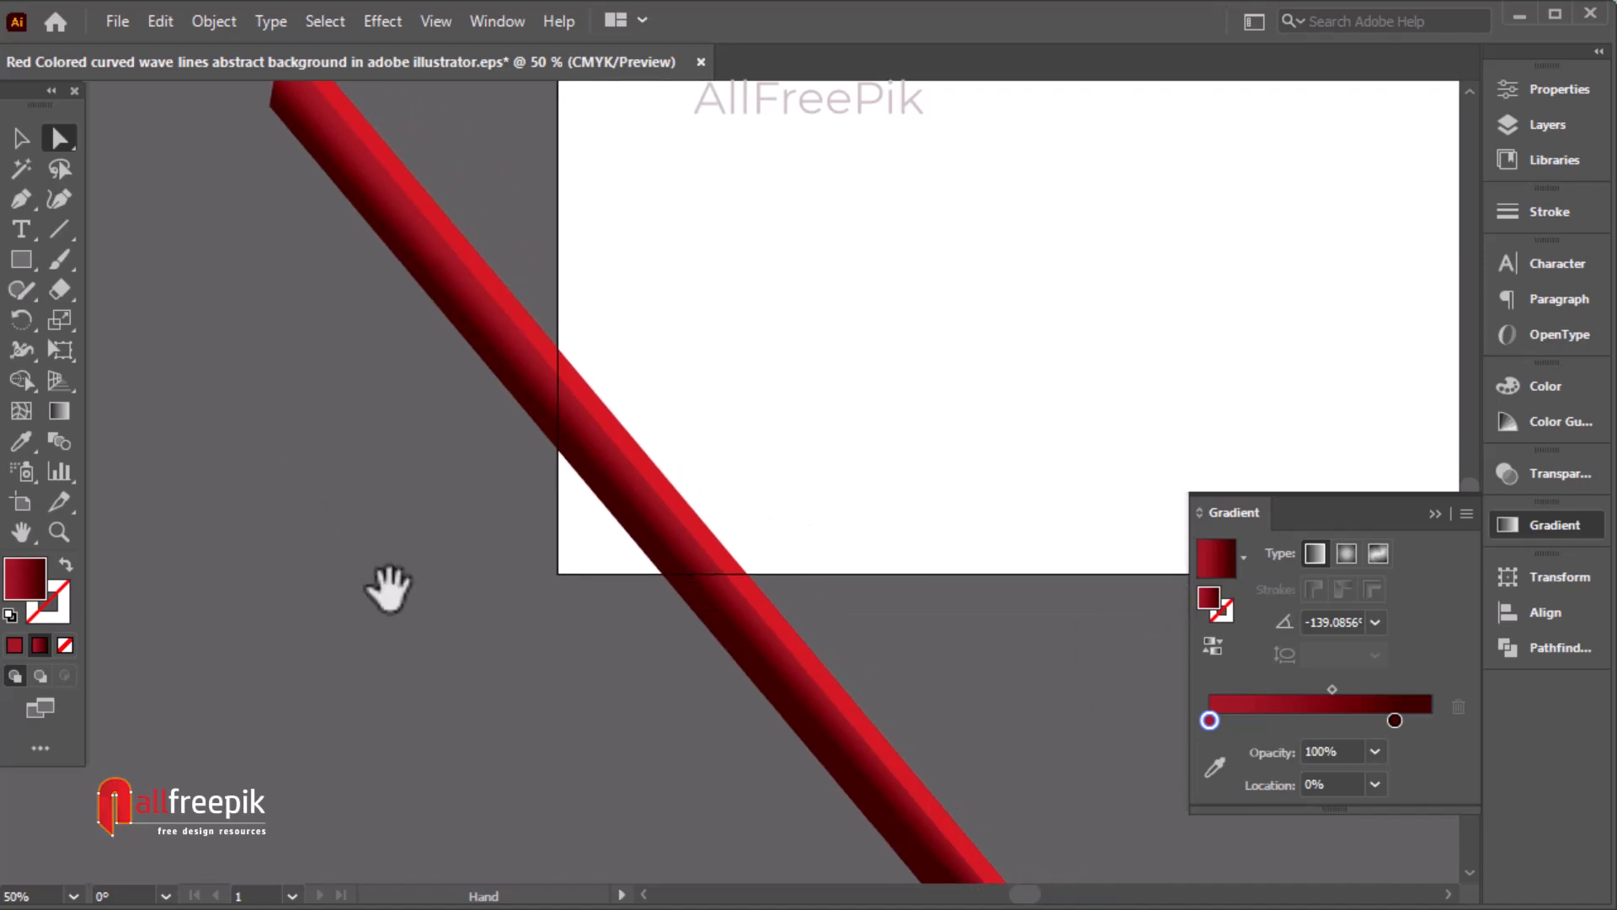
left_click_drag(389, 587, 318, 462)
left_click_drag(388, 616, 405, 664)
left_click(798, 681)
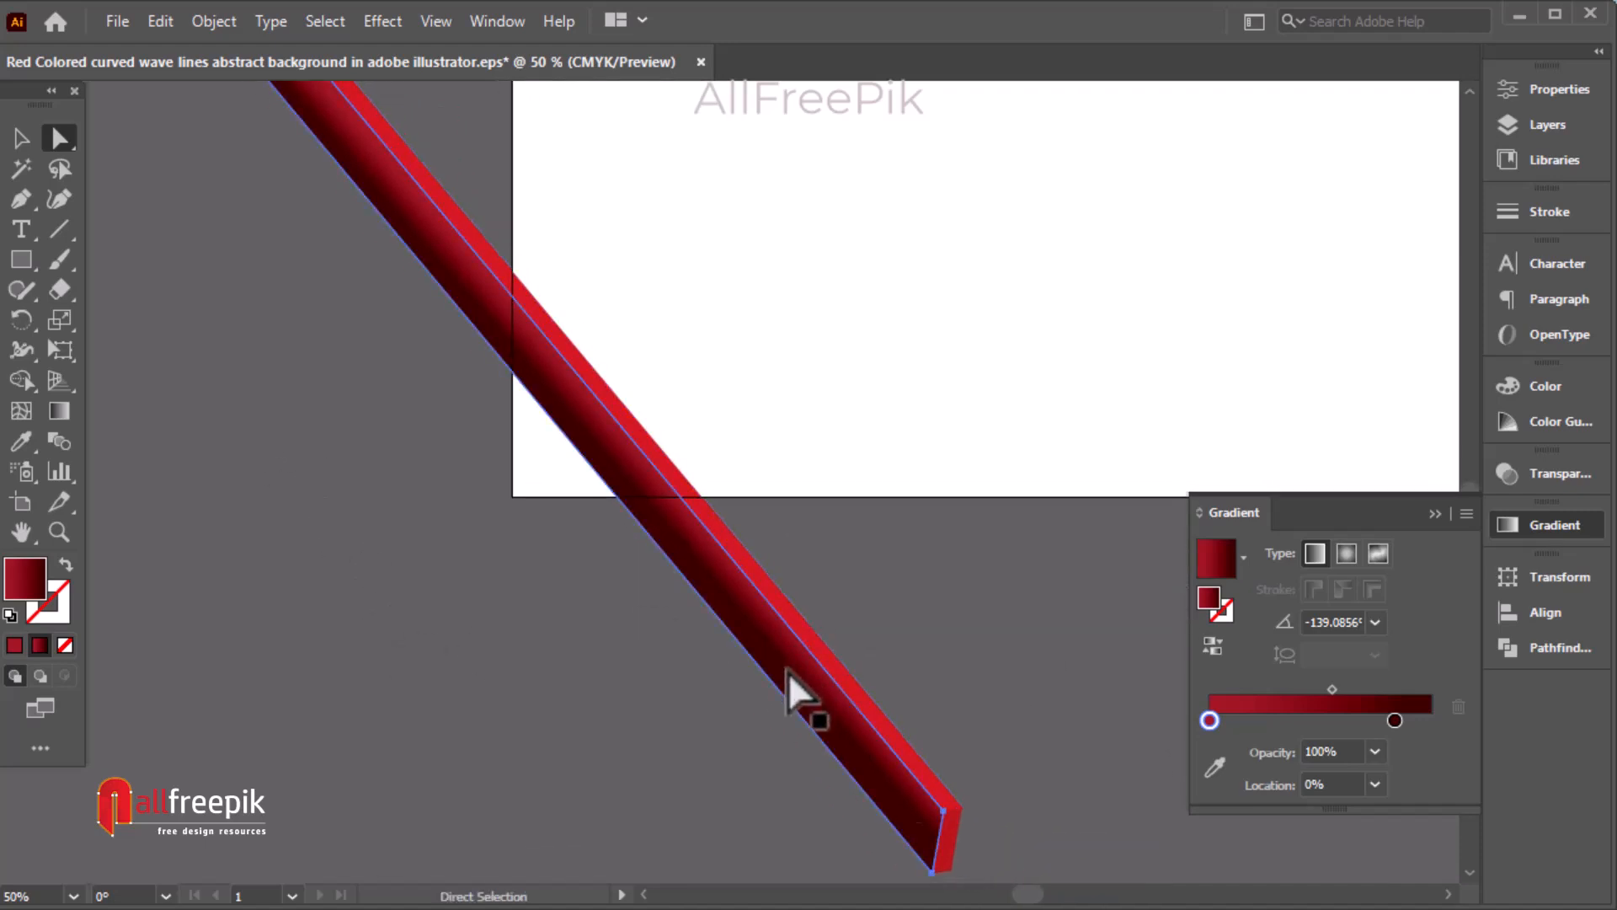
left_click_drag(1394, 750, 1329, 720)
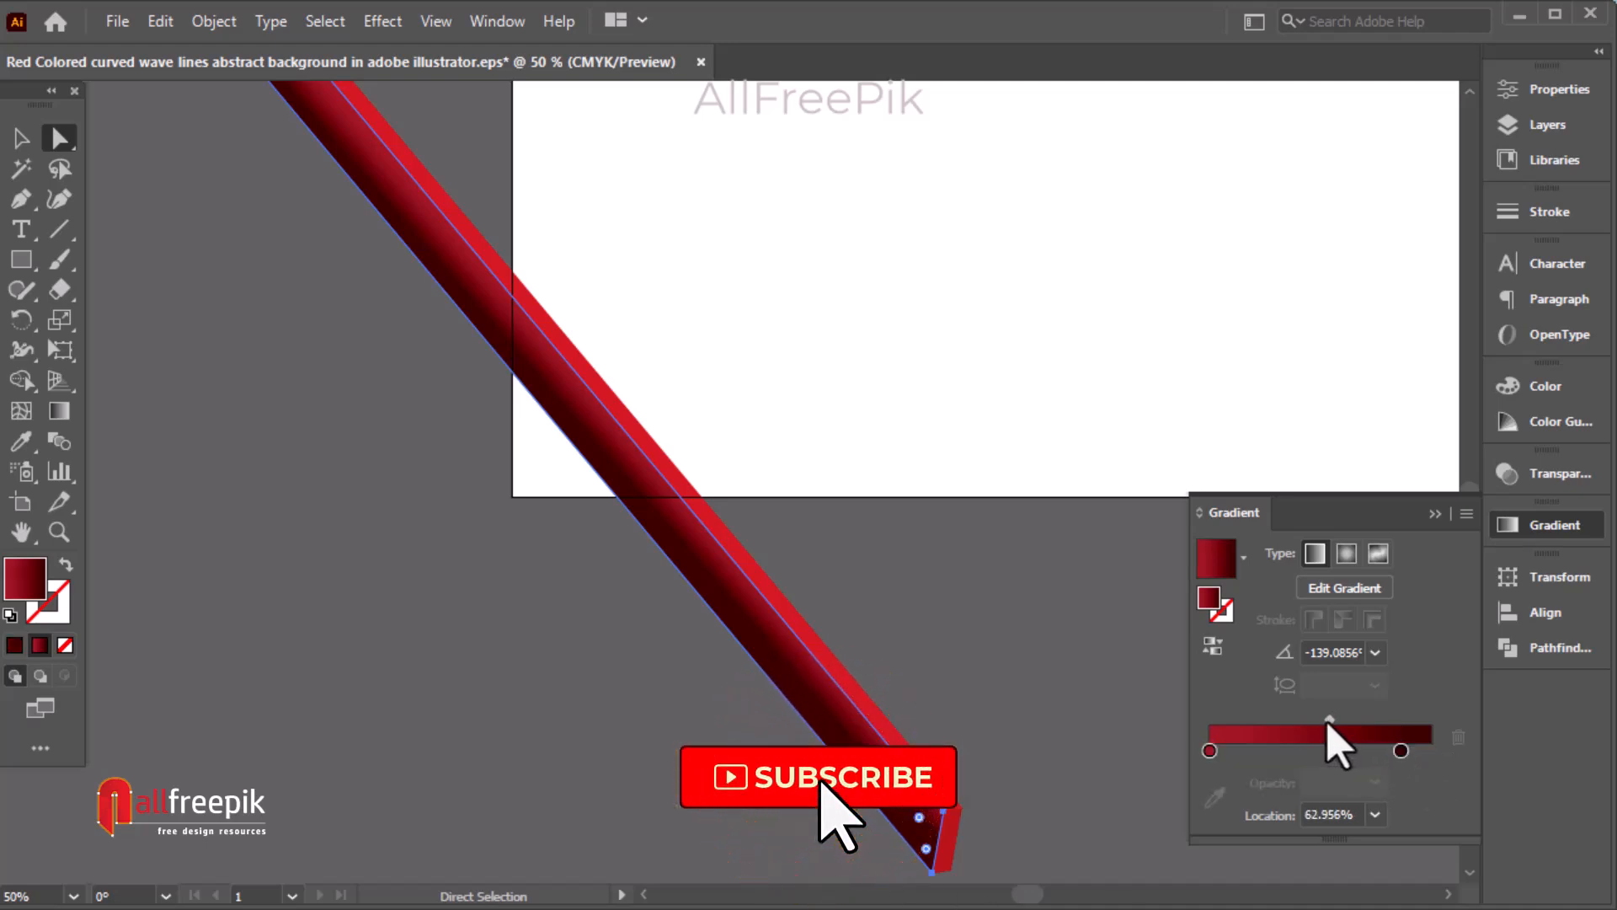
left_click(835, 475, "ctrl+alt")
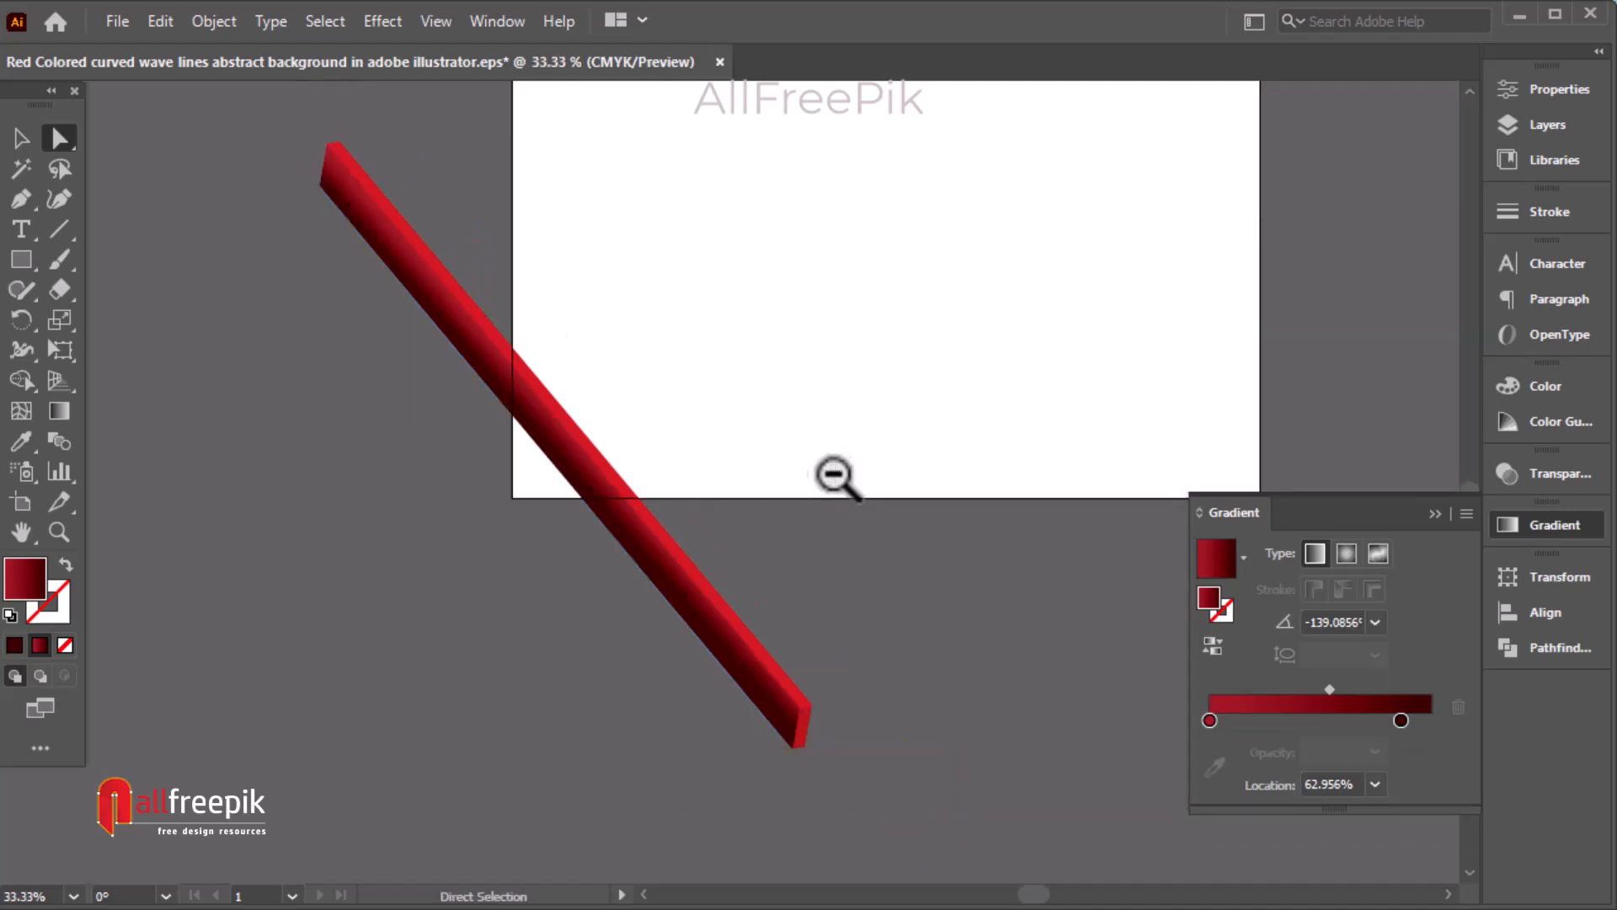
left_click_drag(834, 492, 832, 509)
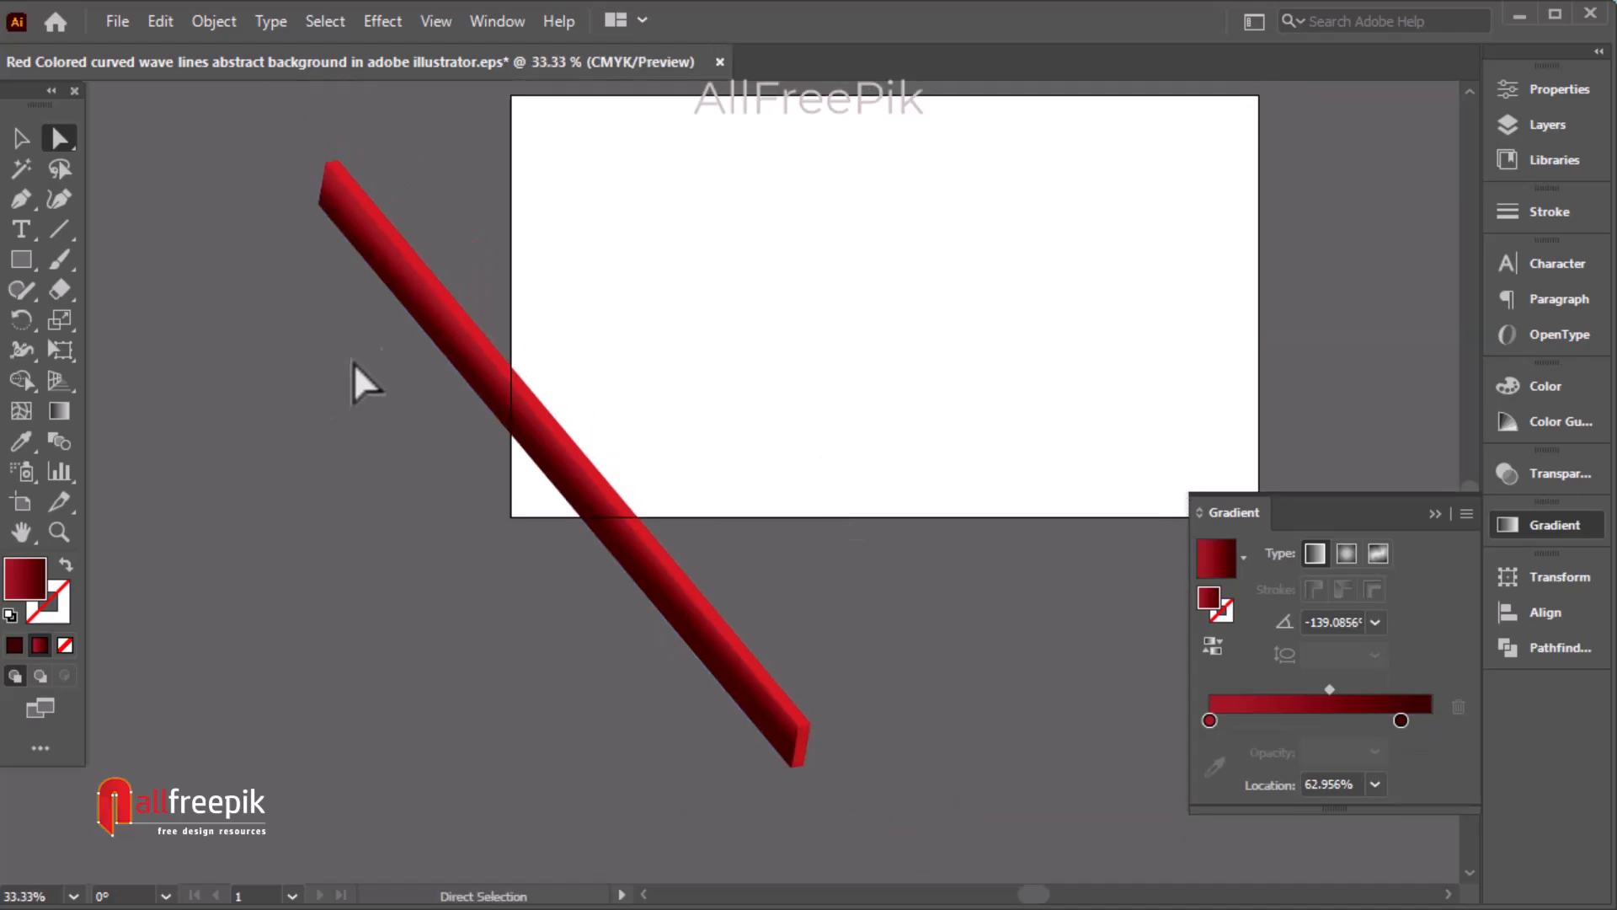
Try to set the wide face's gradient angle to -145°.
left_click(439, 335)
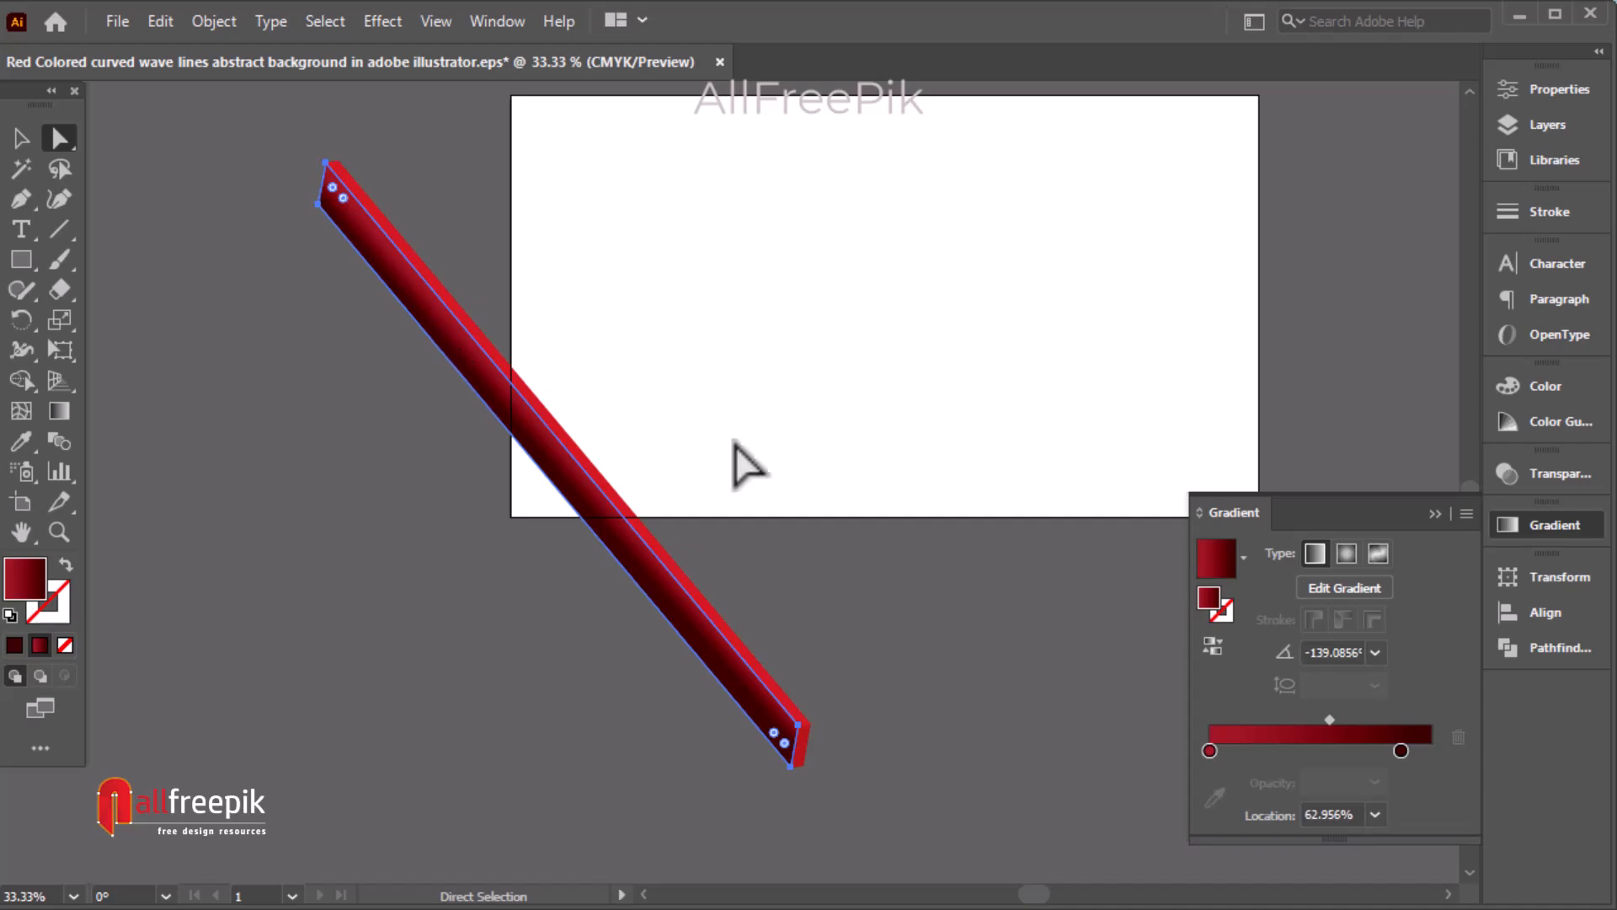
left_click(1331, 649)
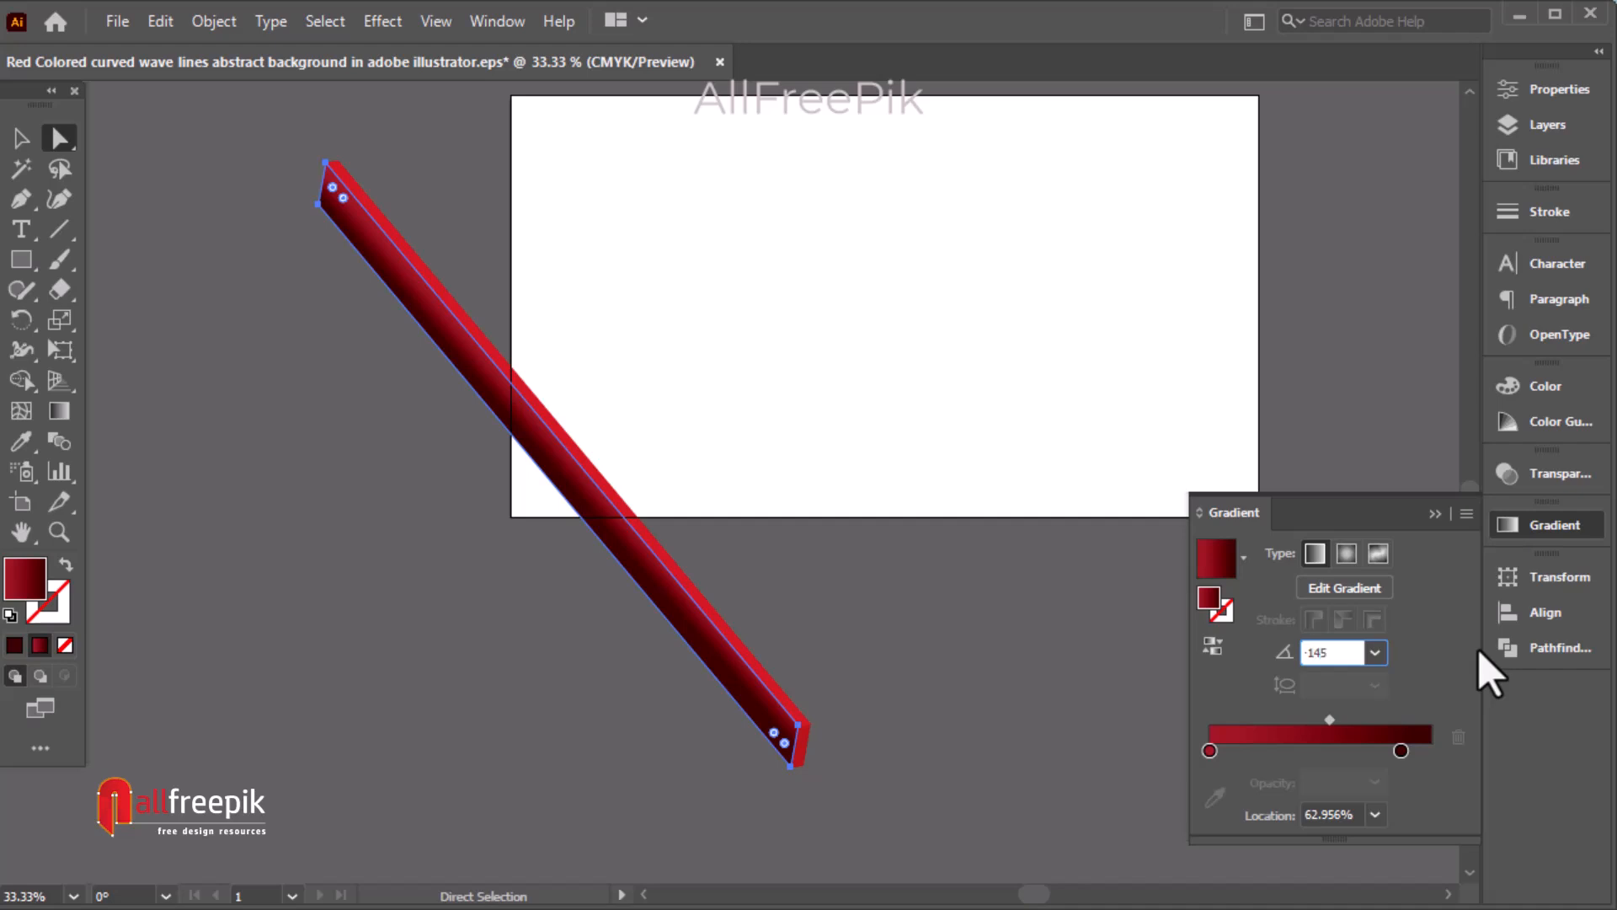
key("Return")
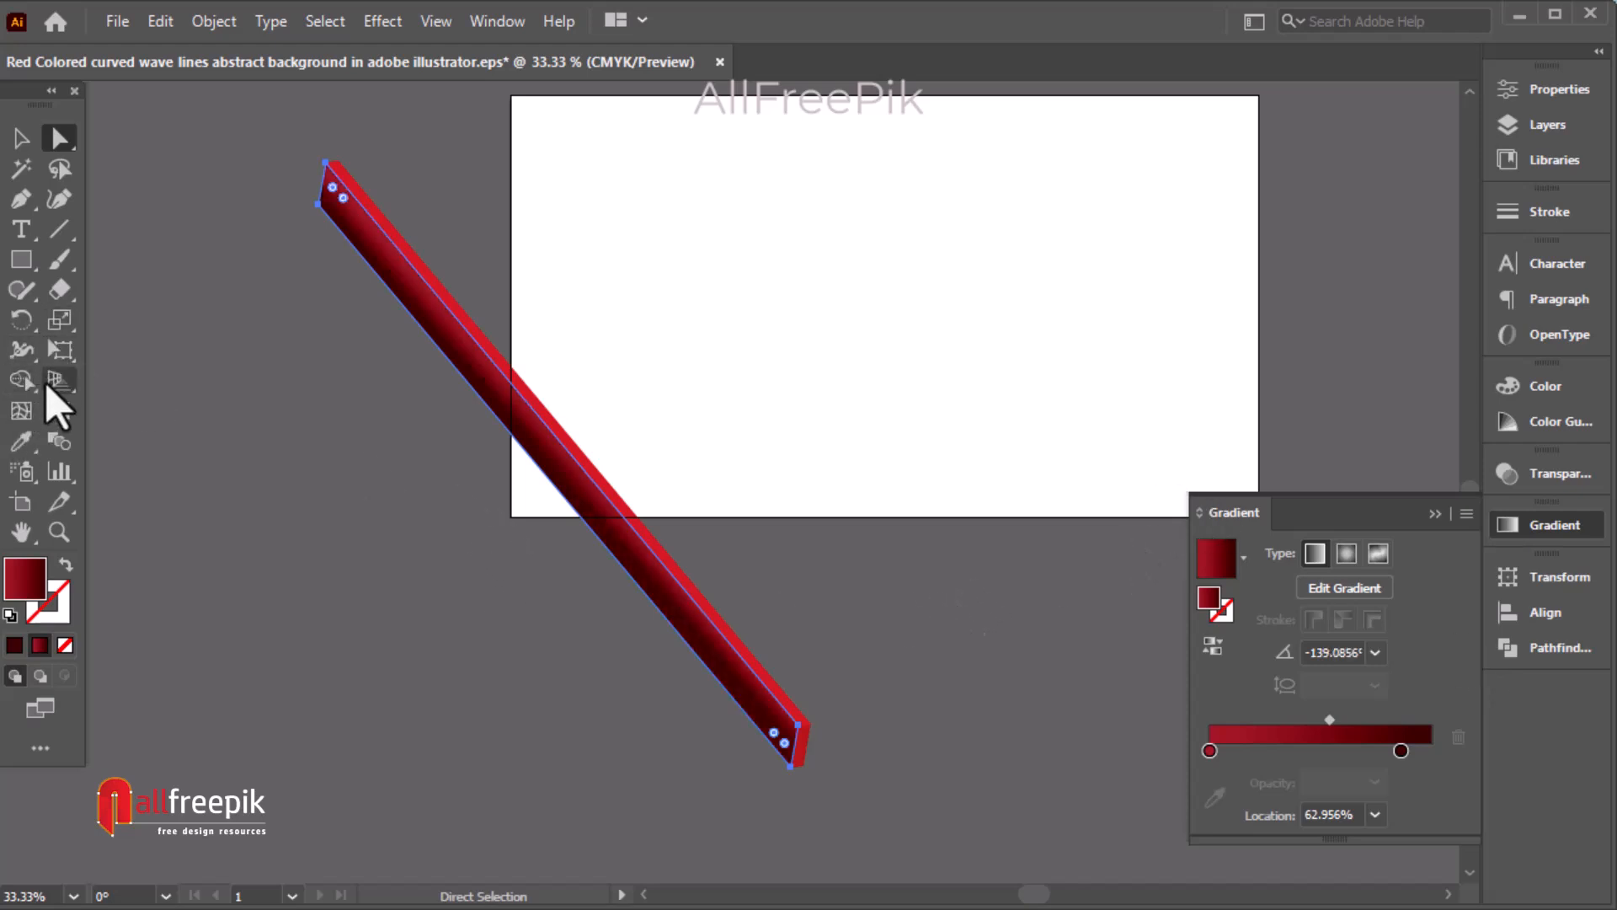
left_click(59, 410)
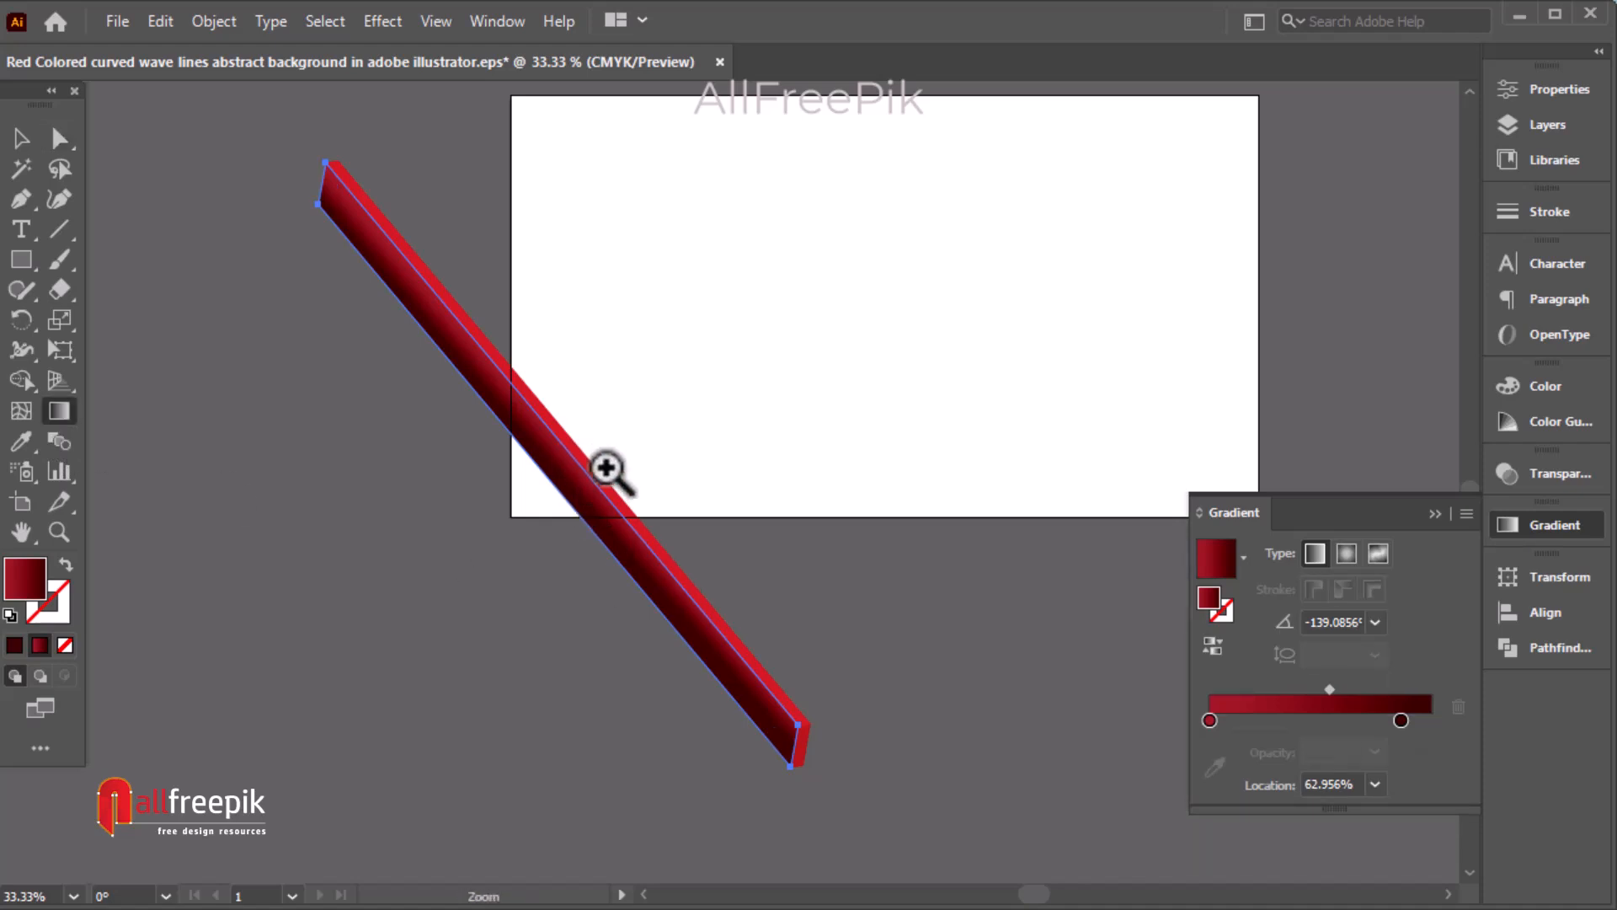
left_click(601, 472, "ctrl")
left_click(757, 432, "ctrl")
left_click_drag(627, 400, 572, 428)
left_click(700, 539, "ctrl+alt")
left_click(700, 539, "ctrl+alt")
left_click(700, 539, "ctrl+alt")
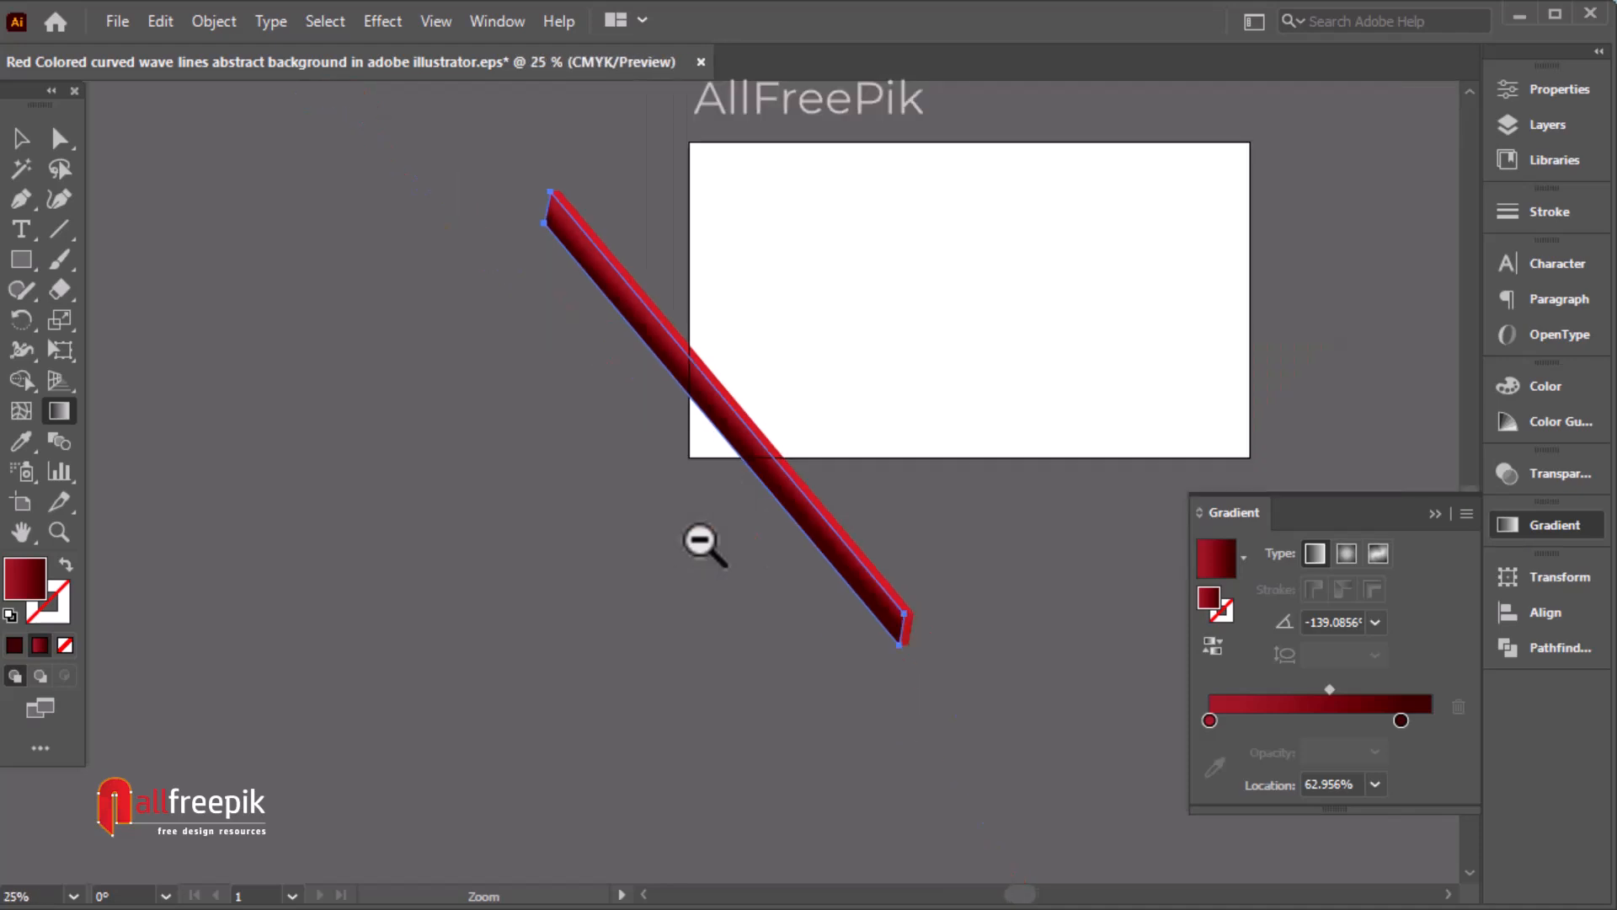
Move the whole bar diagonally down and away from the artboard's lower-left corner, and ungroup it.
left_click(21, 138)
left_click_drag(877, 288, 657, 407)
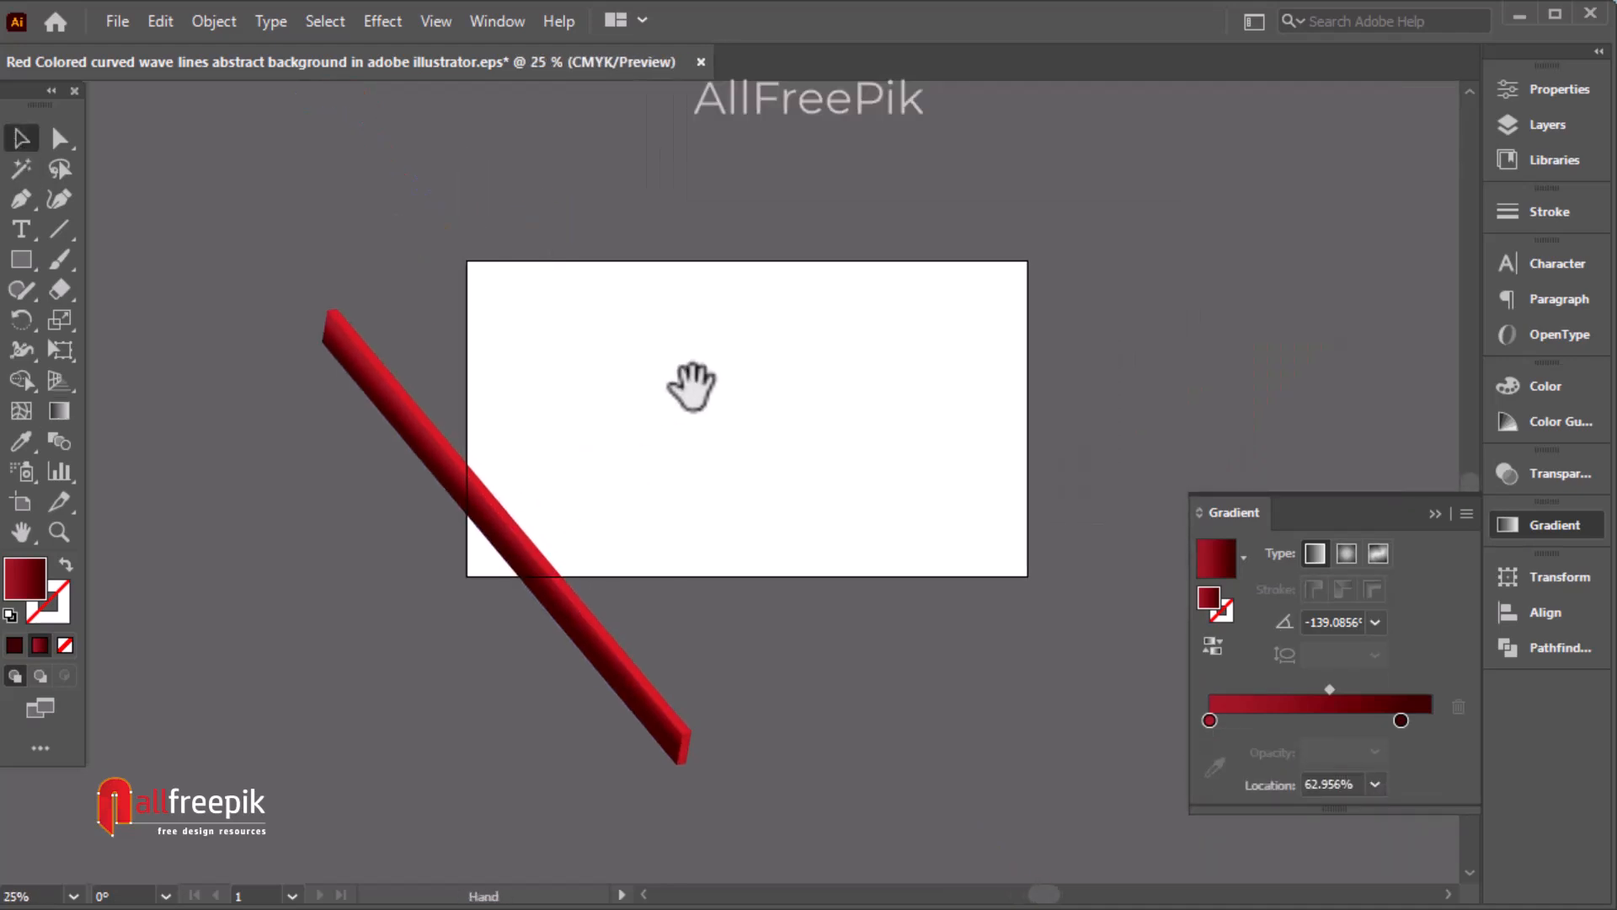
left_click_drag(424, 526, 567, 527)
left_click(570, 553, "ctrl")
left_click_drag(668, 506, 605, 572)
right_click(505, 445)
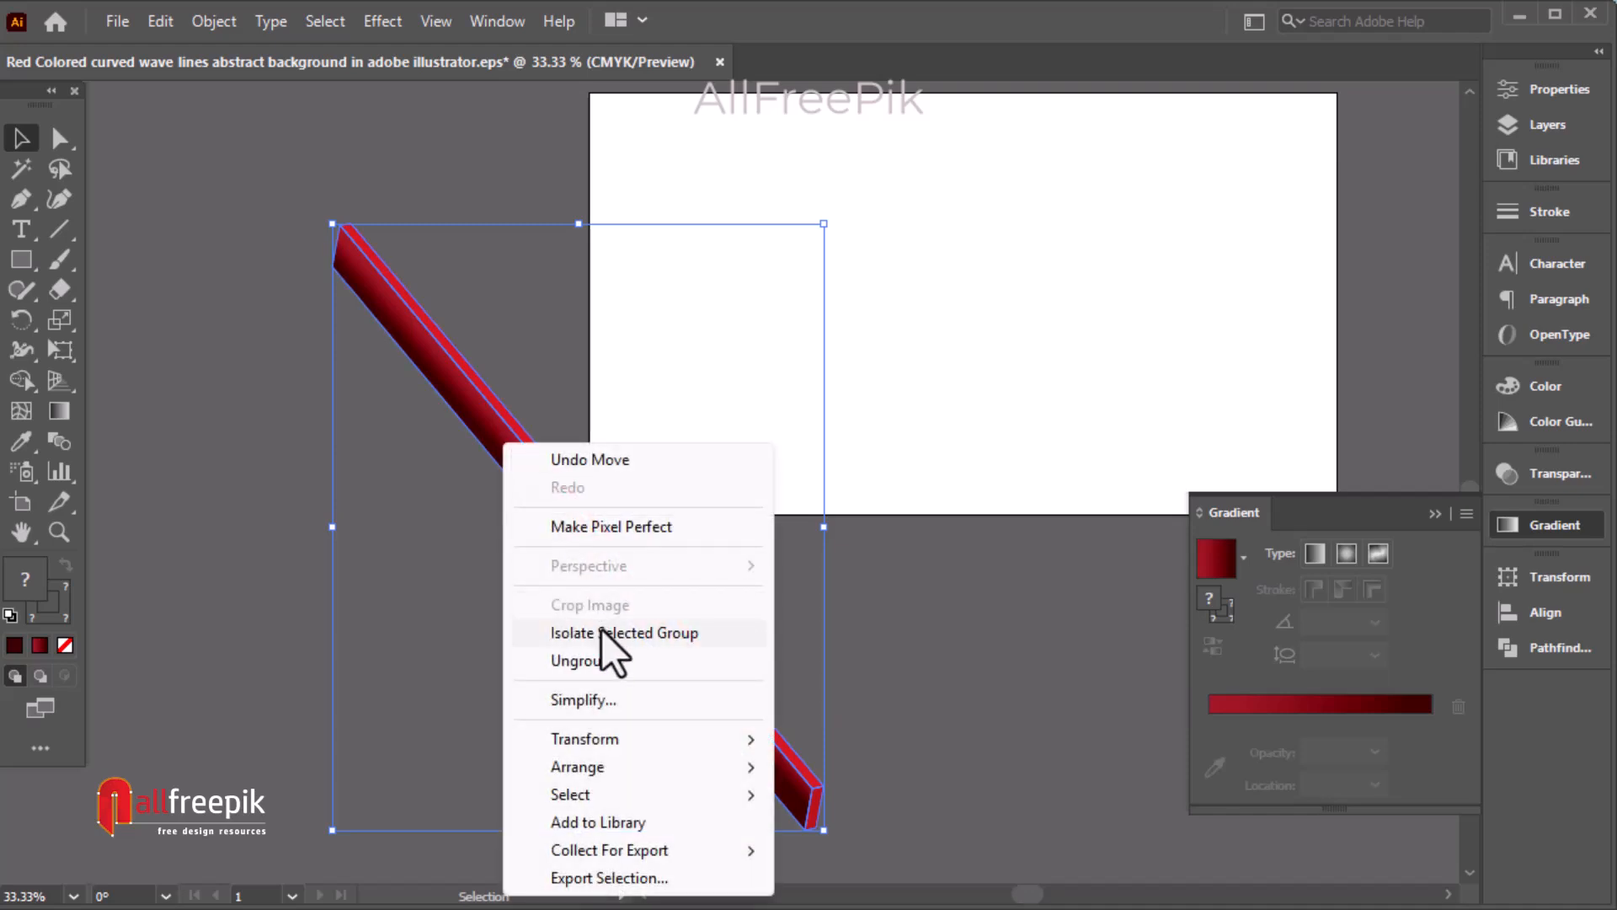
left_click(586, 661)
left_click(767, 605)
Duplicate the bar diagonally up and to the right by about 50.8 px on each axis, and send the copy to the back.
left_click_drag(590, 564, 640, 559)
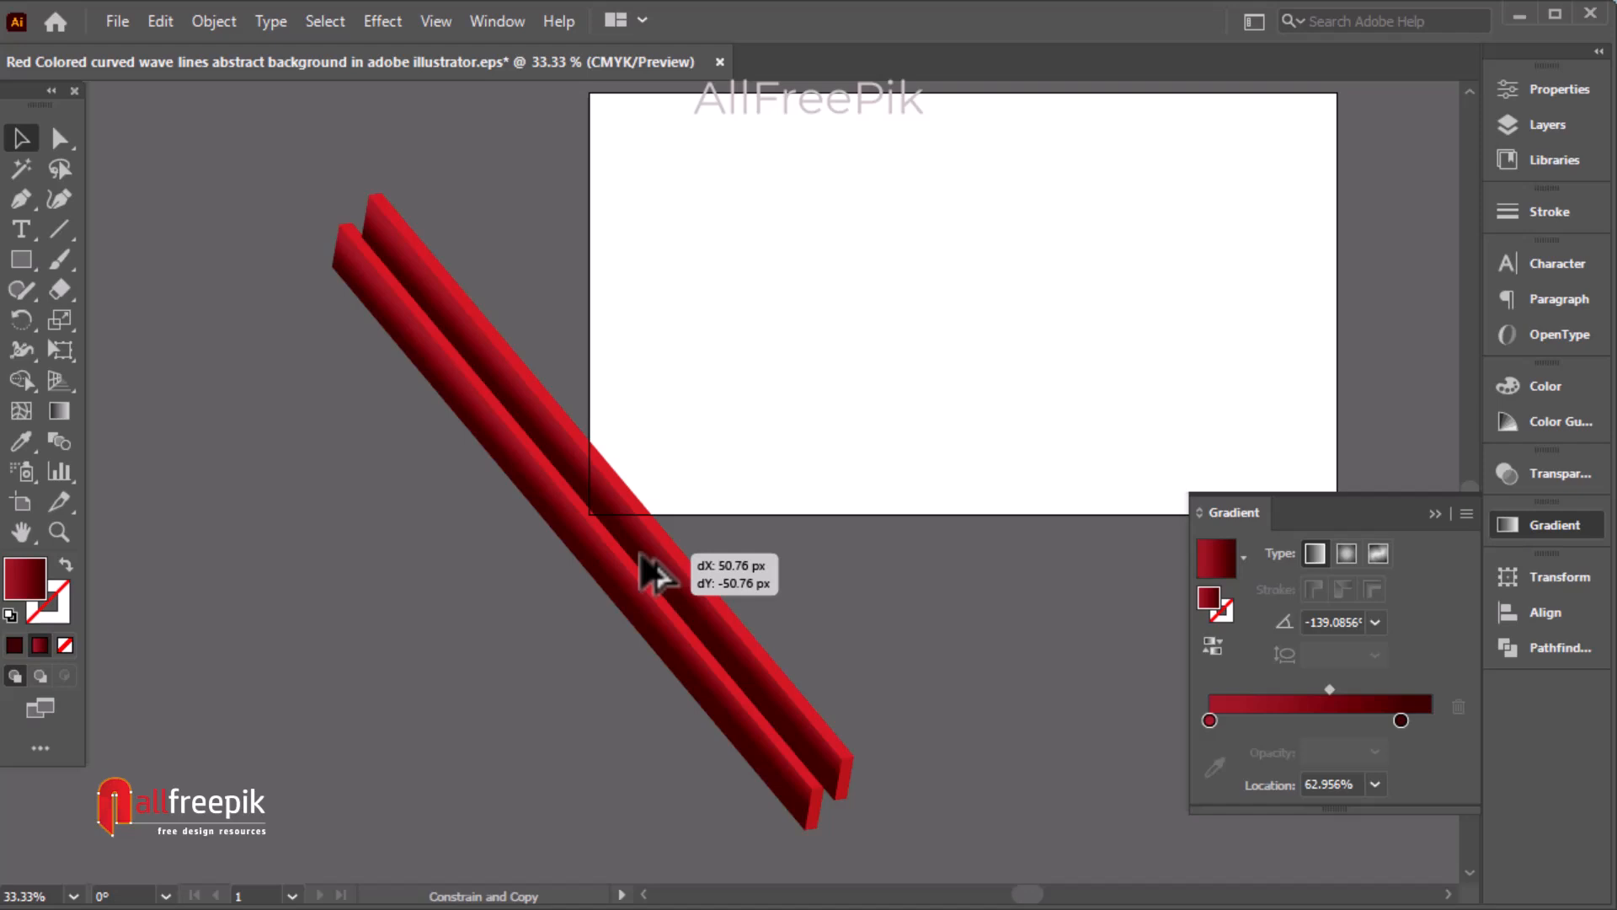
left_click_drag(640, 554, 640, 554)
key("ctrl+shift+[")
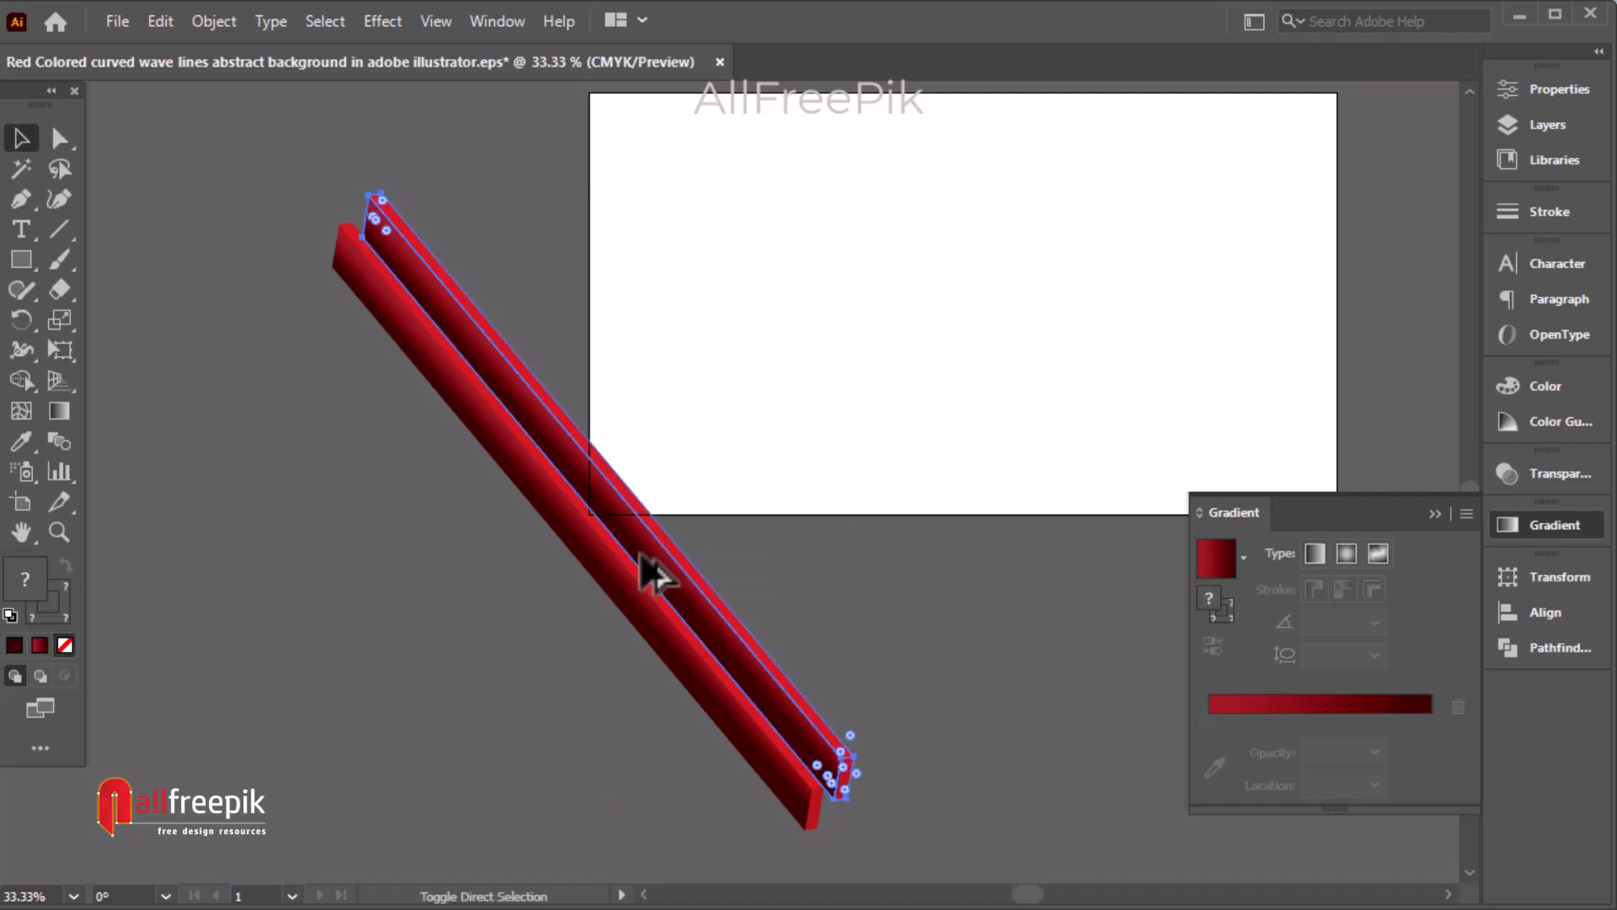
left_click(296, 623)
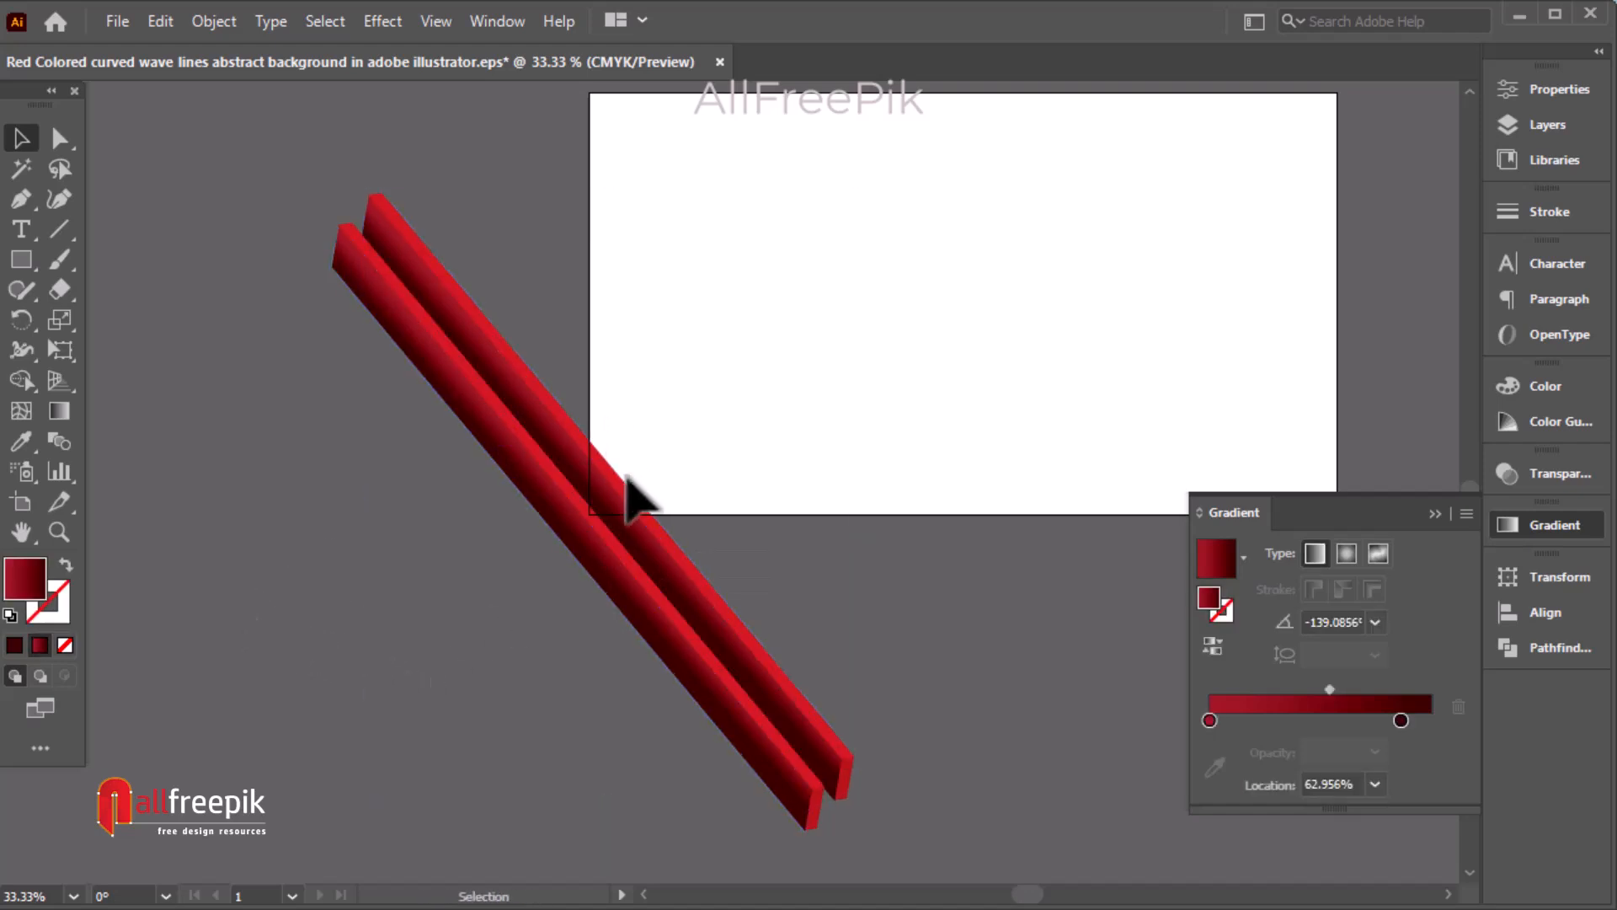
left_click(625, 517)
key("a")
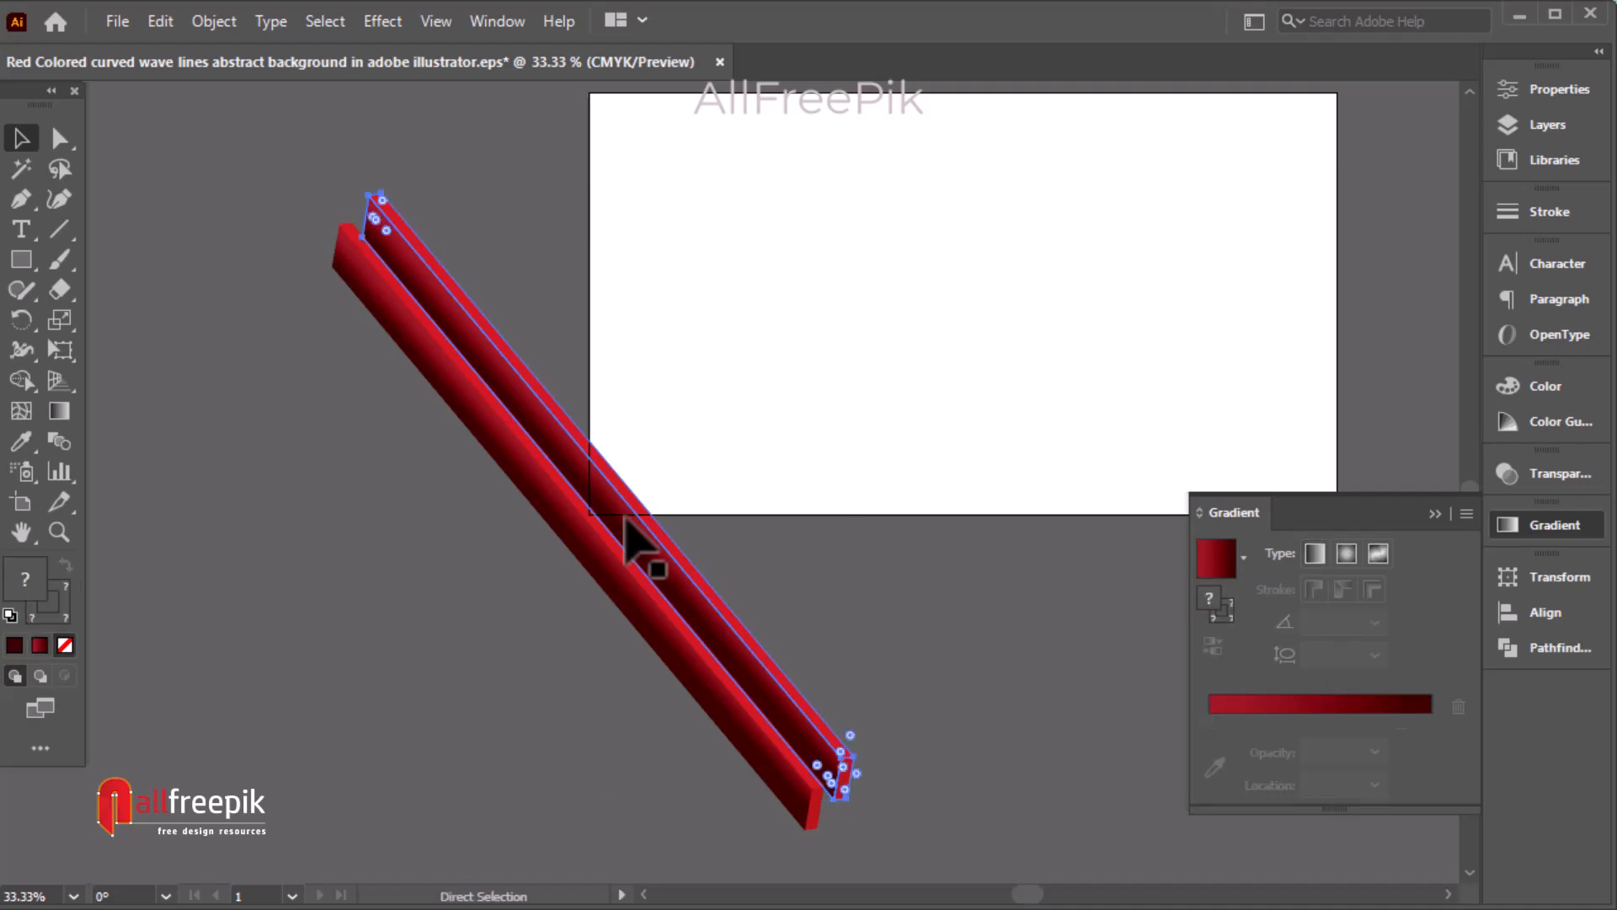
left_click(158, 24)
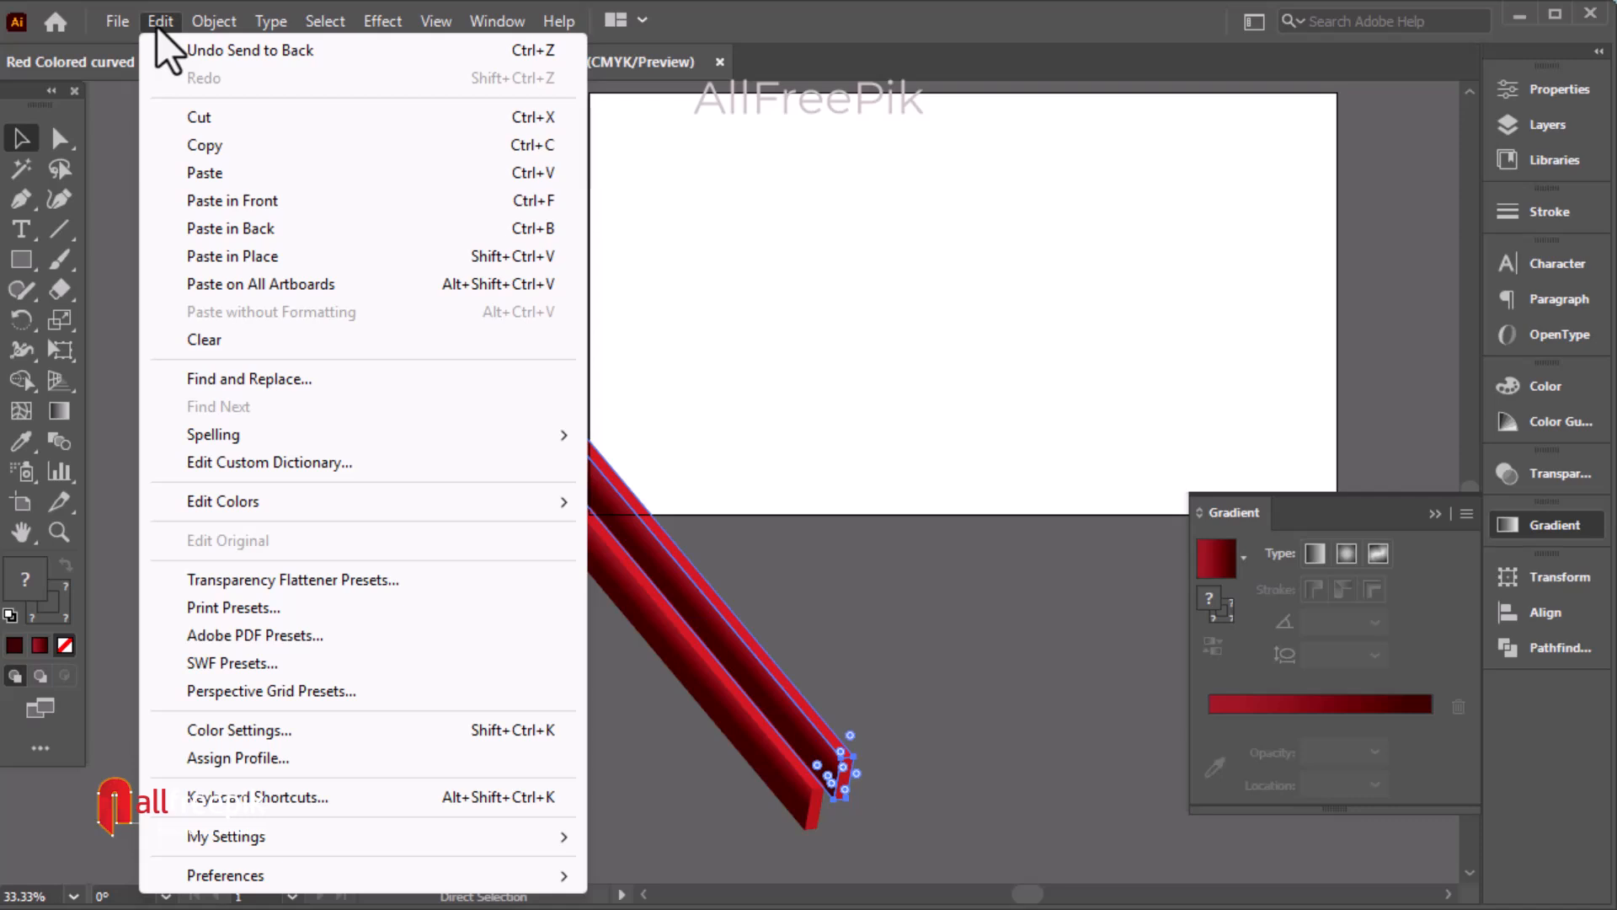
mouse_move(224, 28)
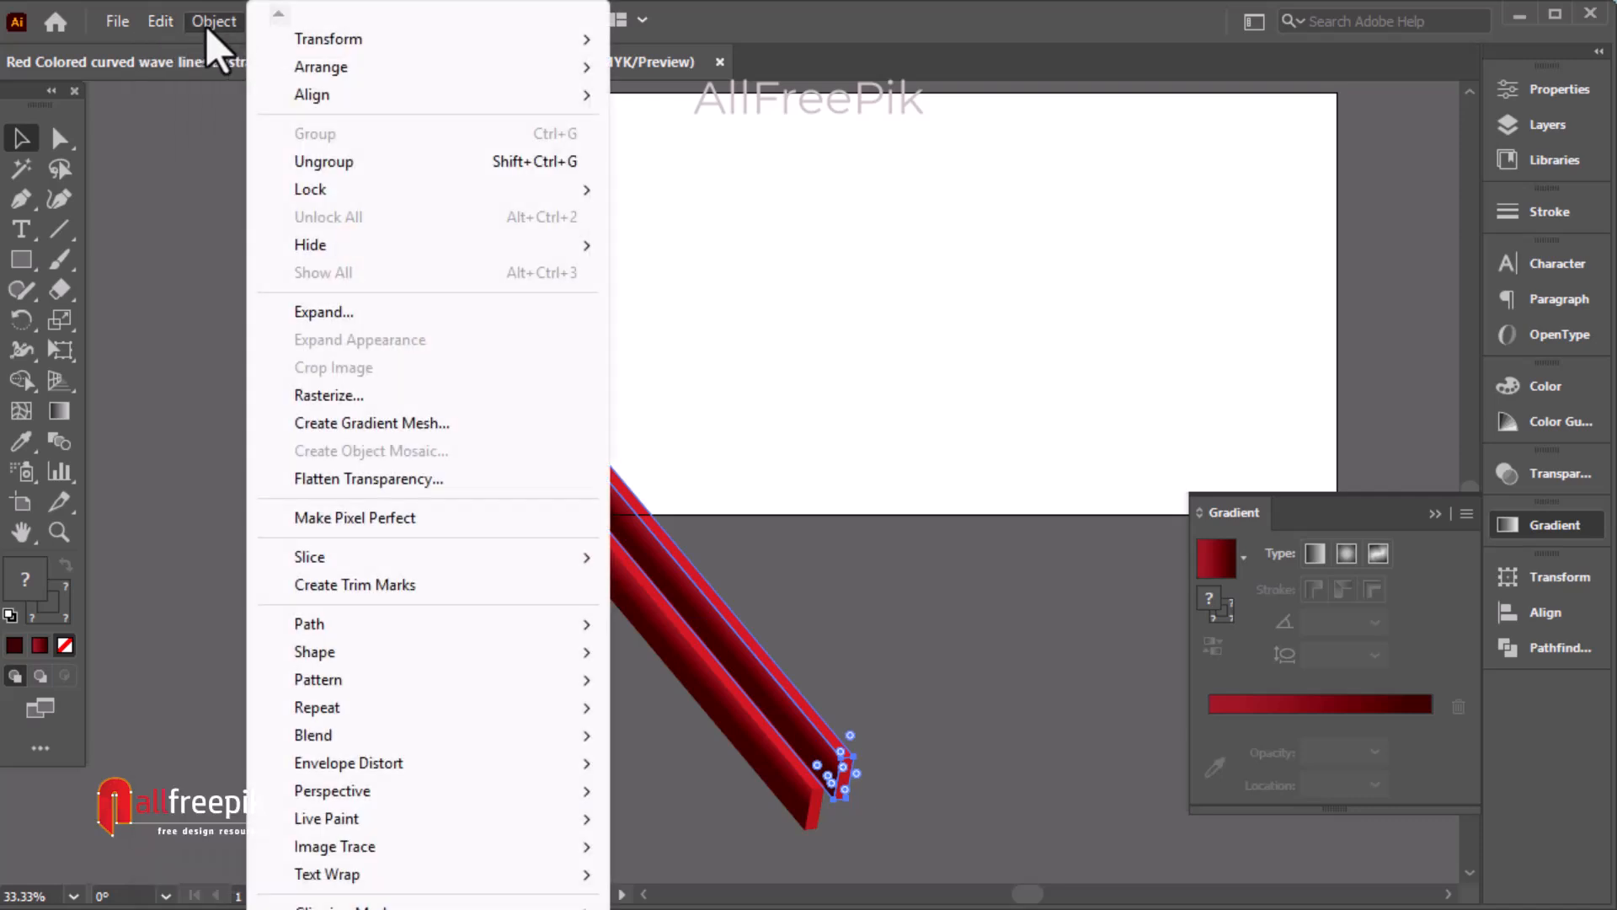
left_click(766, 459)
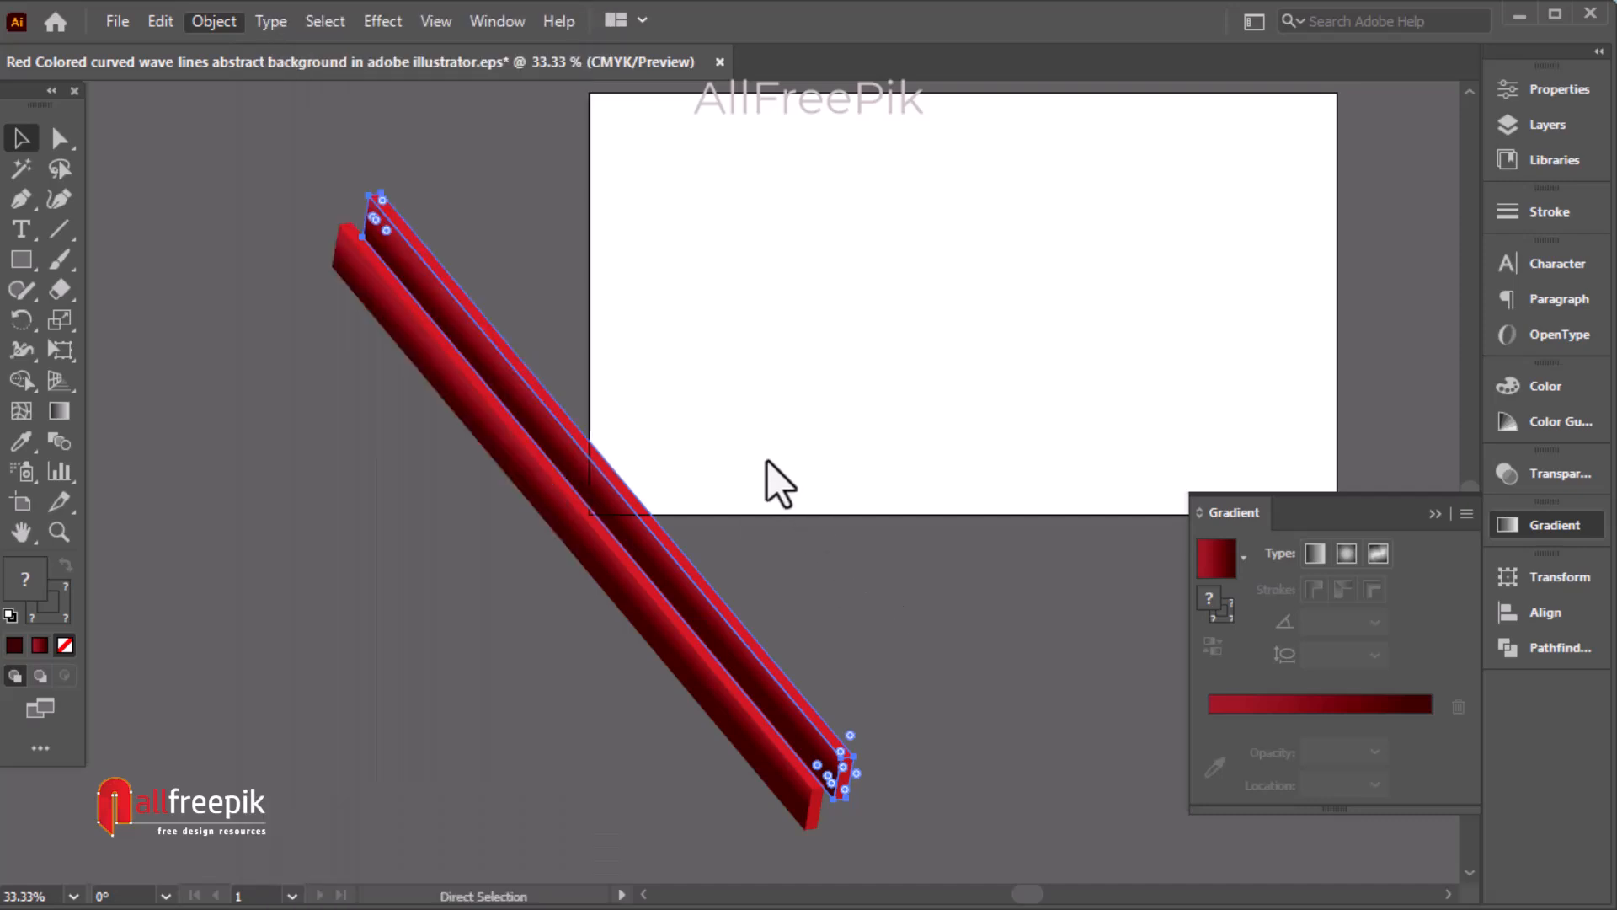
Duplicate the rear bar by the same diagonal offset and repeat the transformation until the row of bars extends past the artboard's far side.
left_click_drag(671, 555, 722, 551)
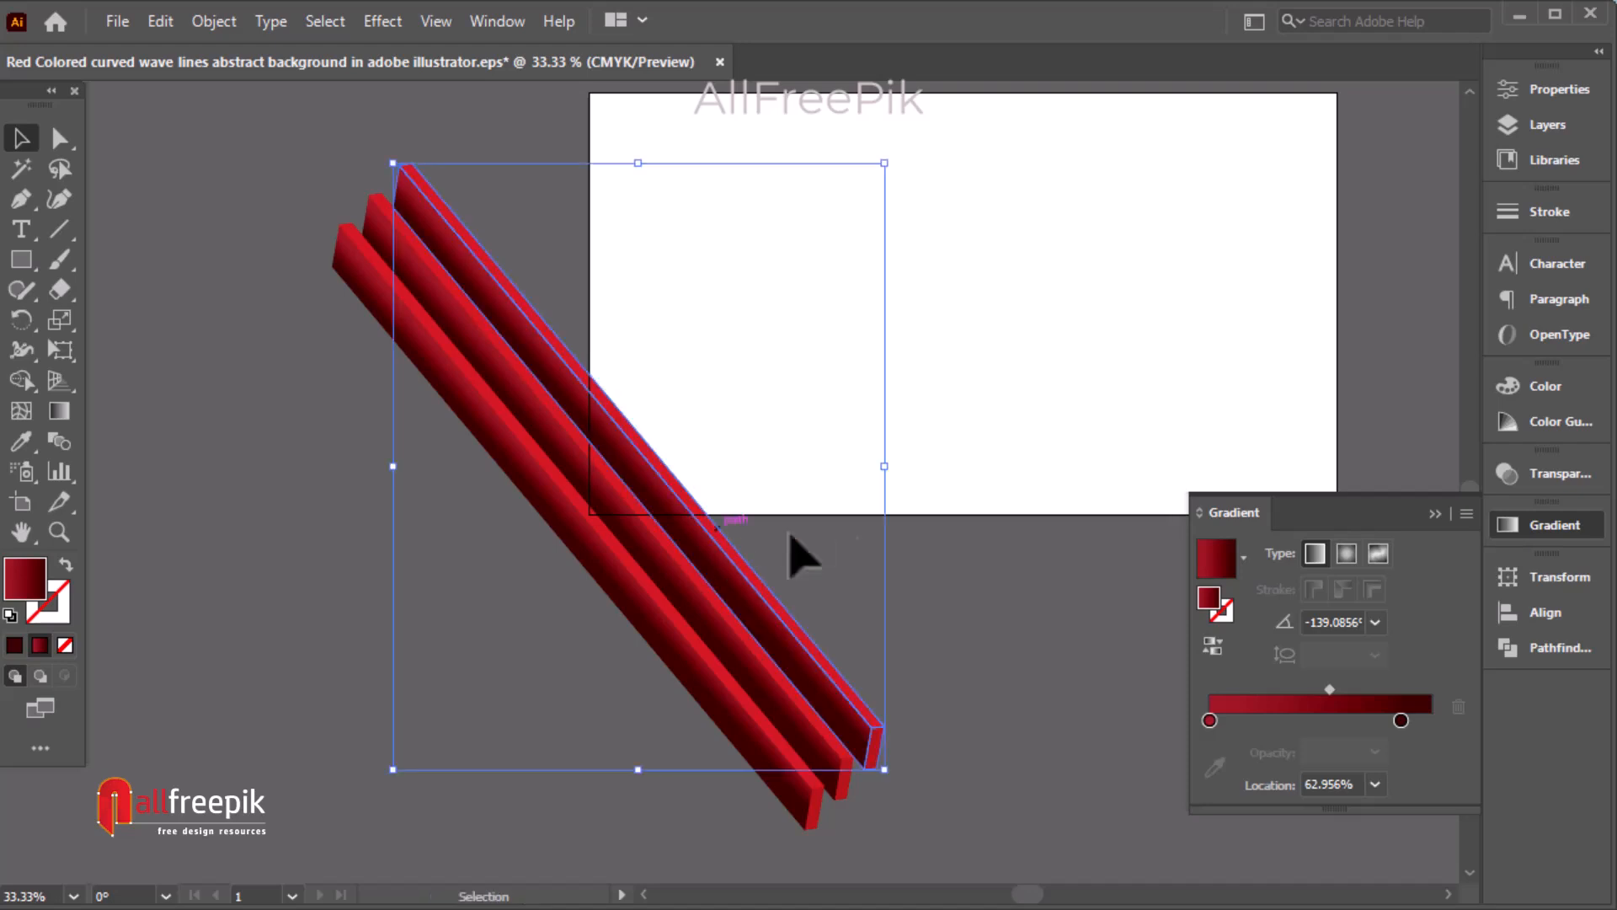
key("ctrl+d")
key("ctrl+d")
key("ctrl+d")
key("ctrl+d")
key("ctrl+d")
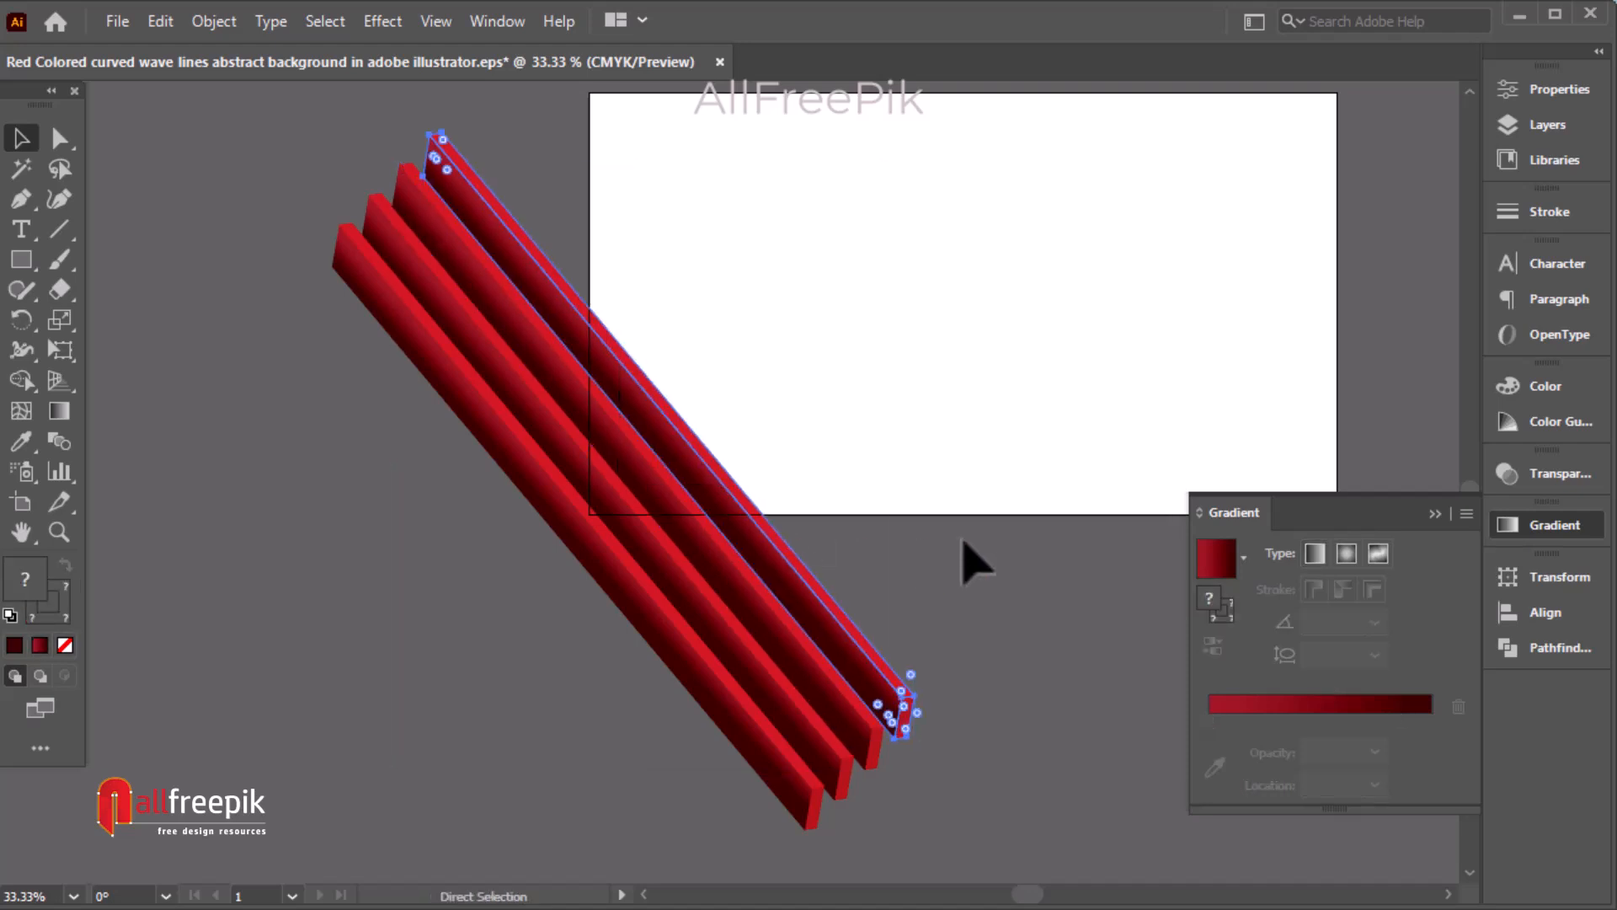
key("ctrl+d")
key("ctrl+d")
key("ctrl+d")
key("ctrl+d")
key("ctrl+d")
key("ctrl+d")
key("ctrl+d")
key("ctrl+d")
key("ctrl+d")
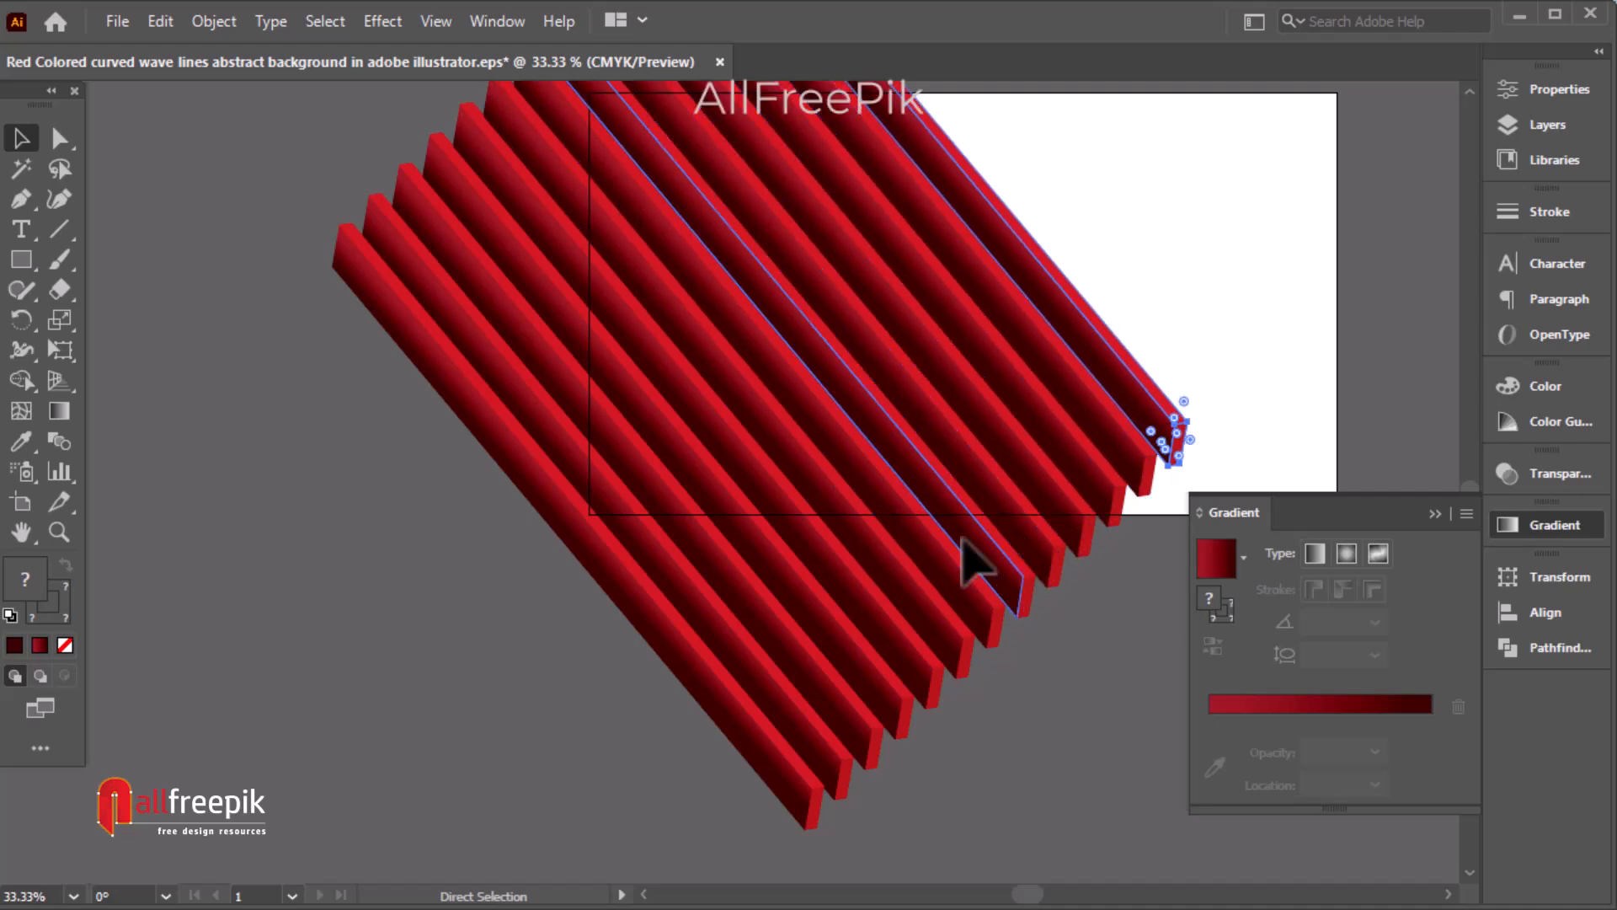
key("ctrl+d")
key("ctrl+d")
key("ctrl+d")
key("ctrl+d")
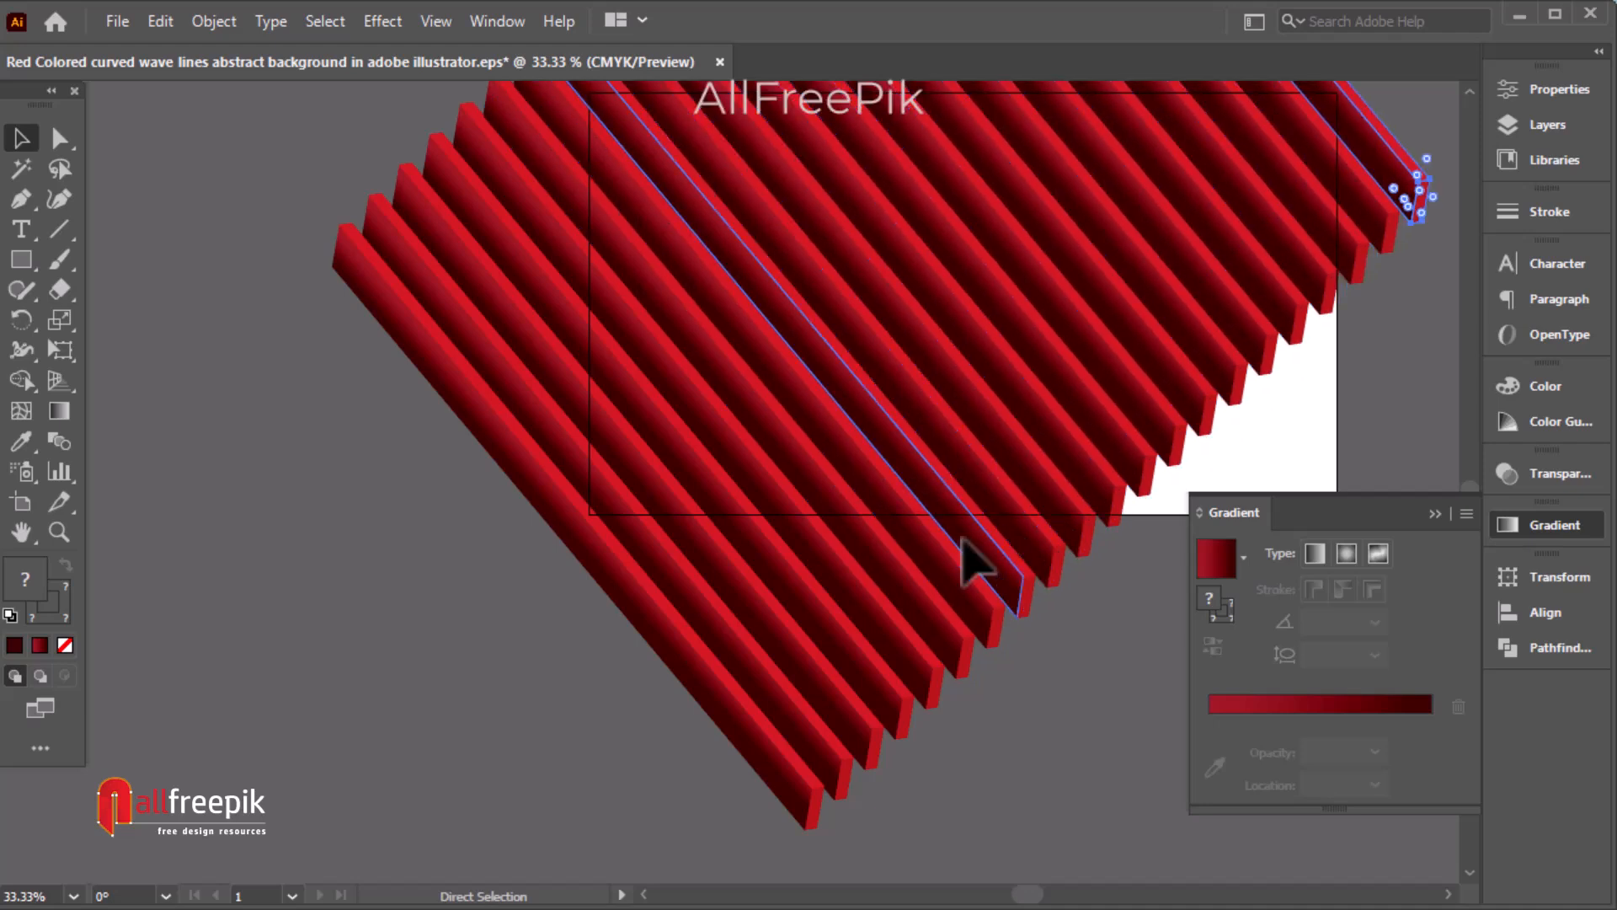
left_click(949, 552, "ctrl+alt")
left_click_drag(949, 465, 815, 584)
left_click_drag(968, 540, 1037, 685)
key("ctrl+d")
key("ctrl+d")
key("ctrl+d")
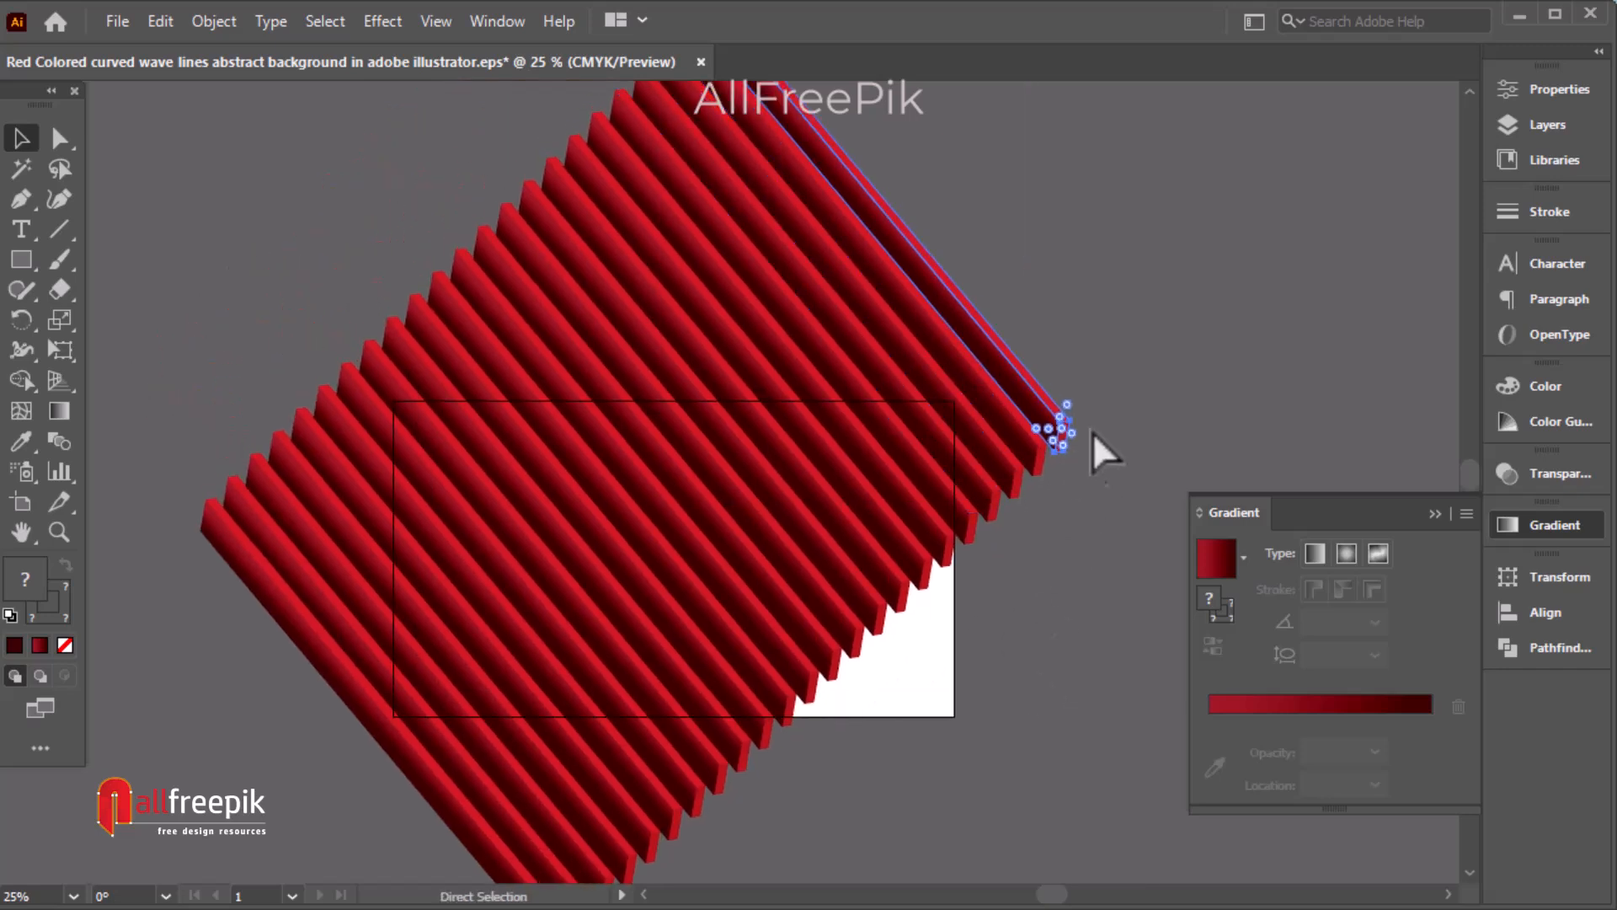
Select all the bars, enlarge them together and position them so they cover the entire artboard.
left_click(1107, 365, "ctrl+alt")
left_click_drag(880, 419, 1097, 324)
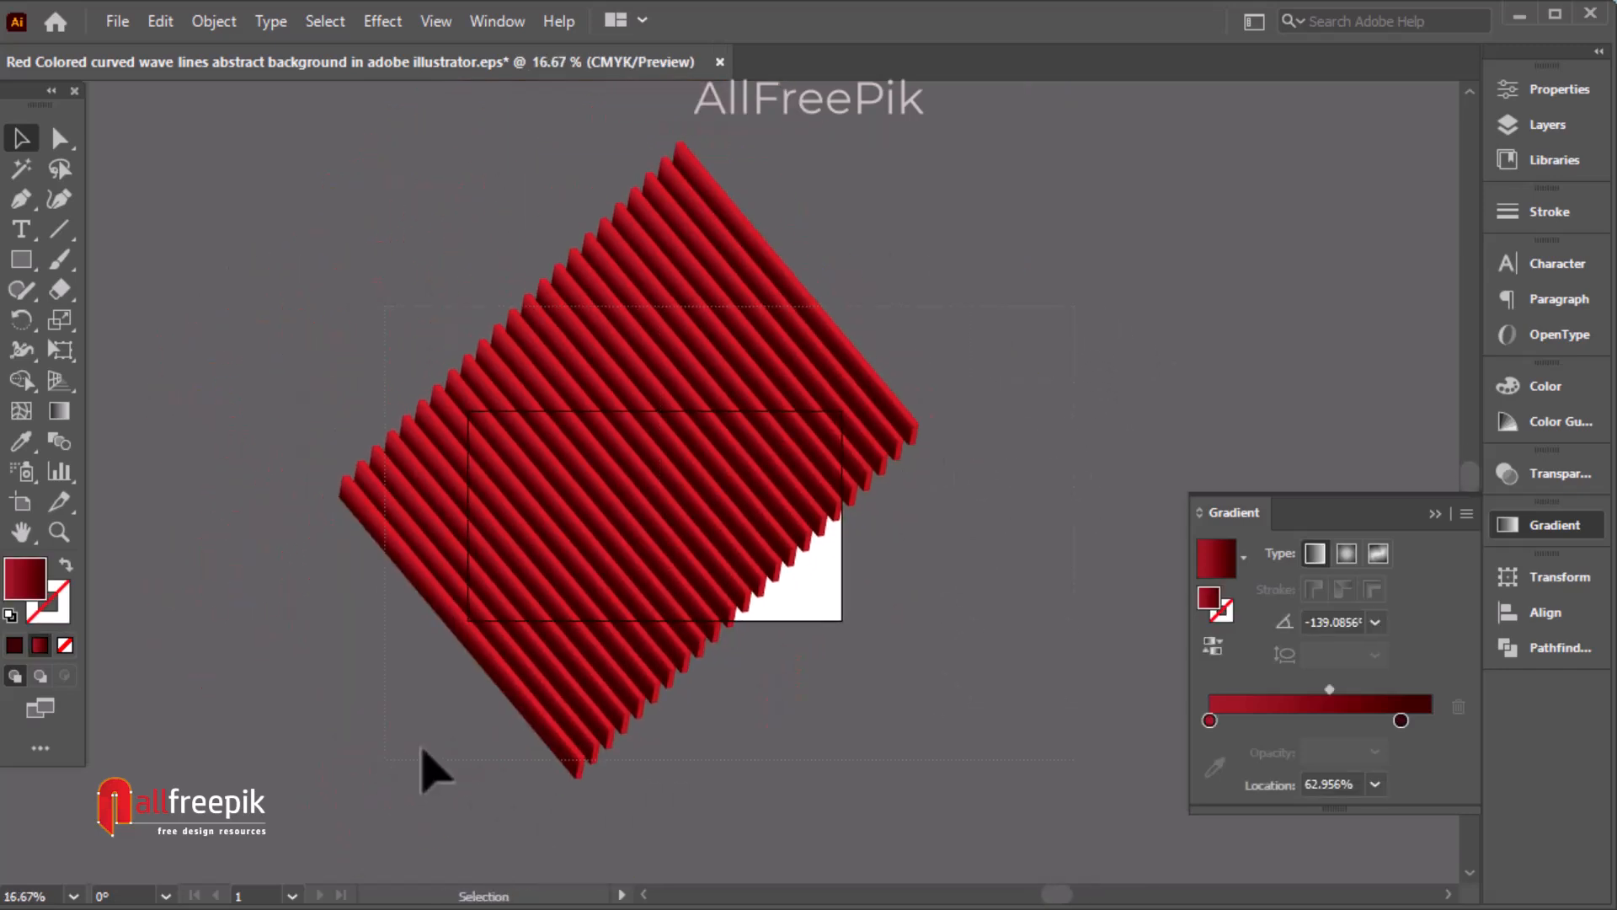
key("ctrl+a")
left_click_drag(918, 778, 1044, 870)
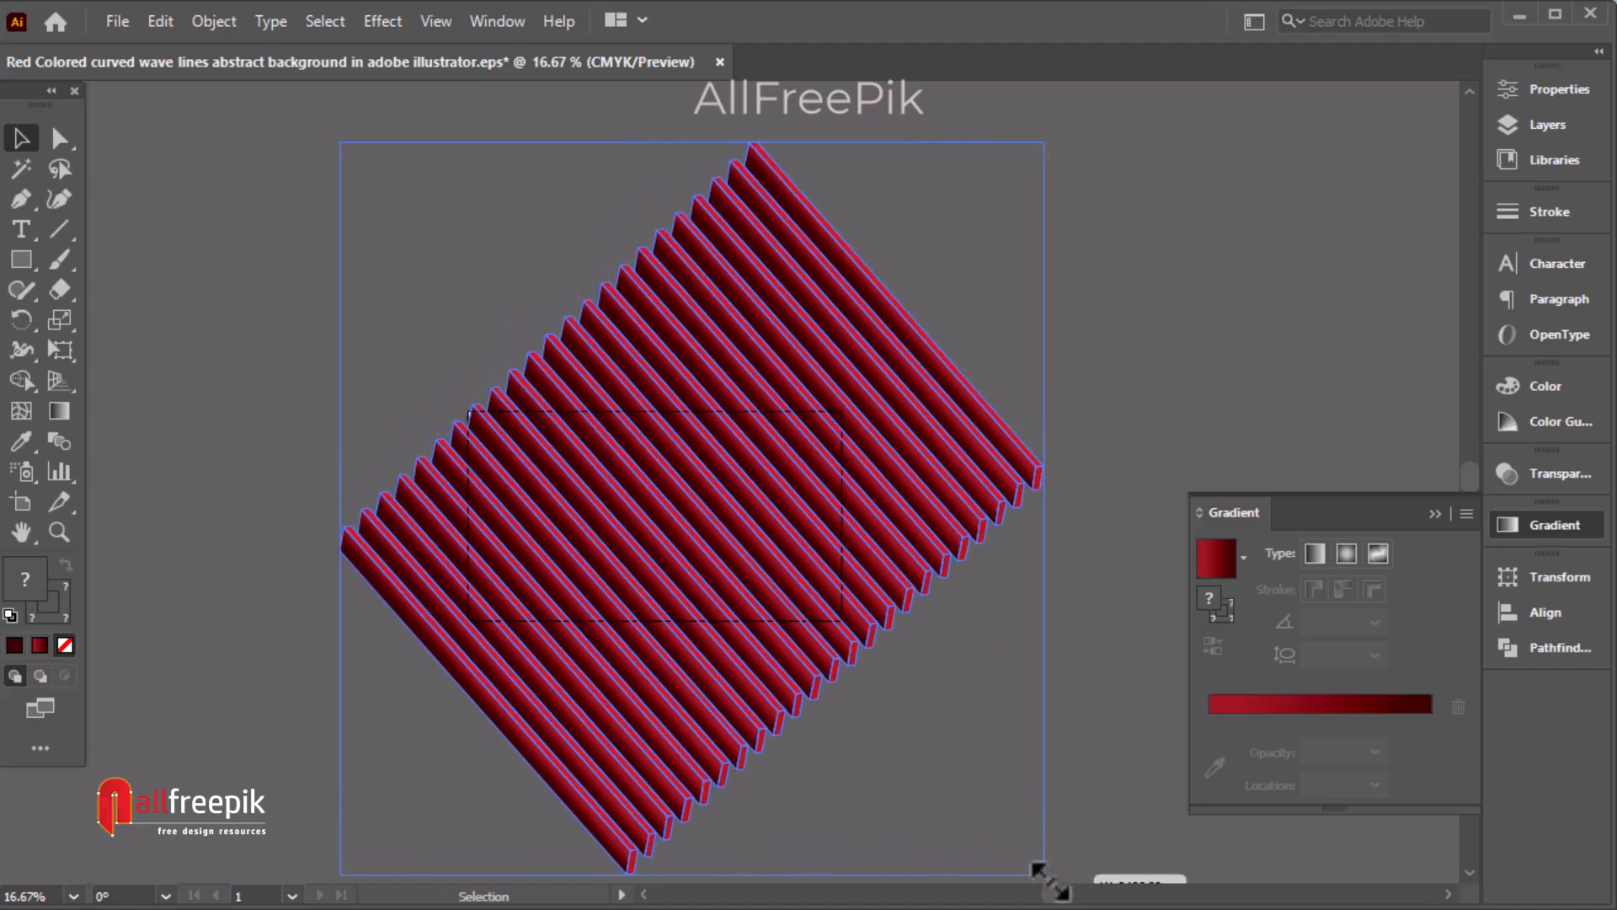
left_click_drag(707, 518, 658, 549)
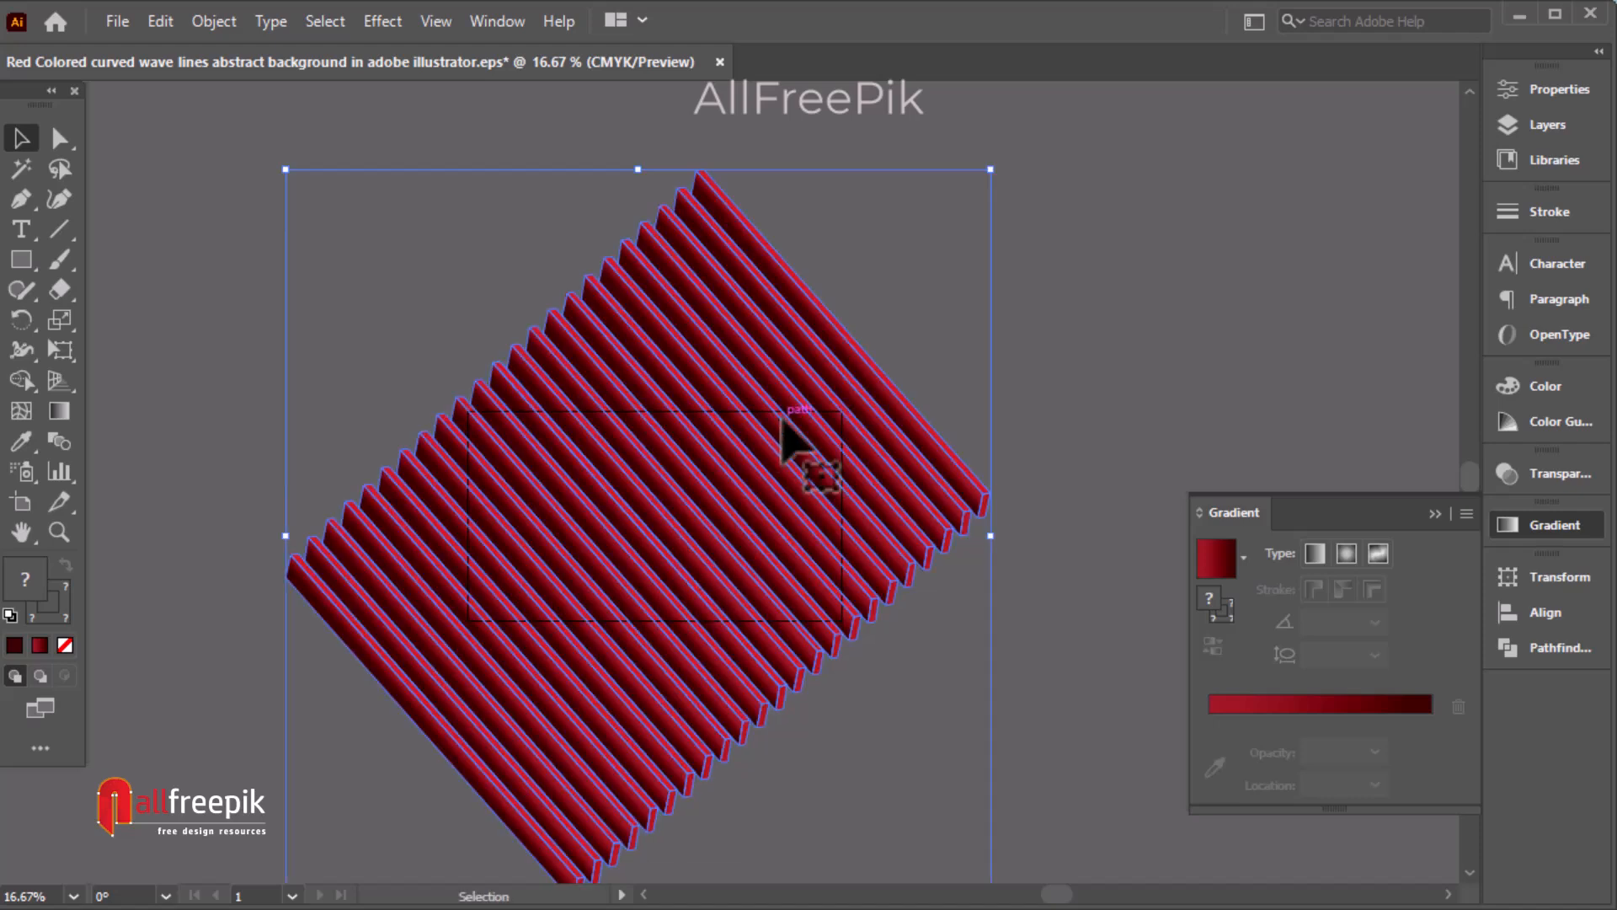
left_click_drag(990, 169, 961, 192)
left_click_drag(748, 444, 760, 425)
left_click(820, 633, "ctrl+alt")
left_click_drag(833, 480, 841, 527)
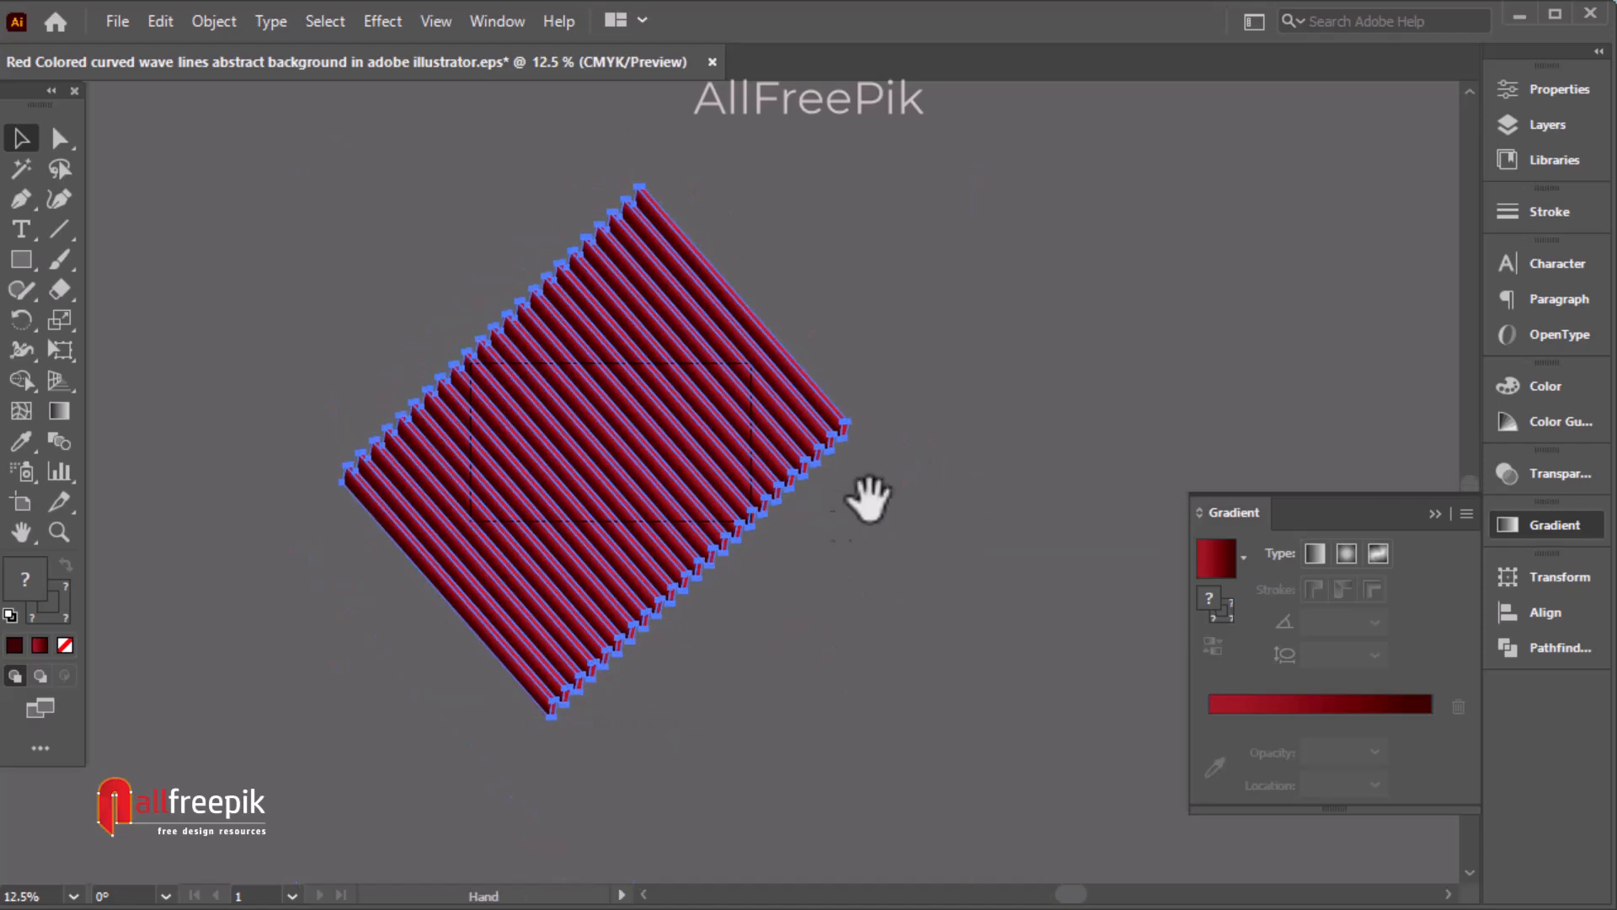
left_click(939, 439)
Place a duplicate of the whole set of bars beside the original, and select the original set over the artboard.
left_click(659, 431, "ctrl")
left_click(838, 515, "ctrl")
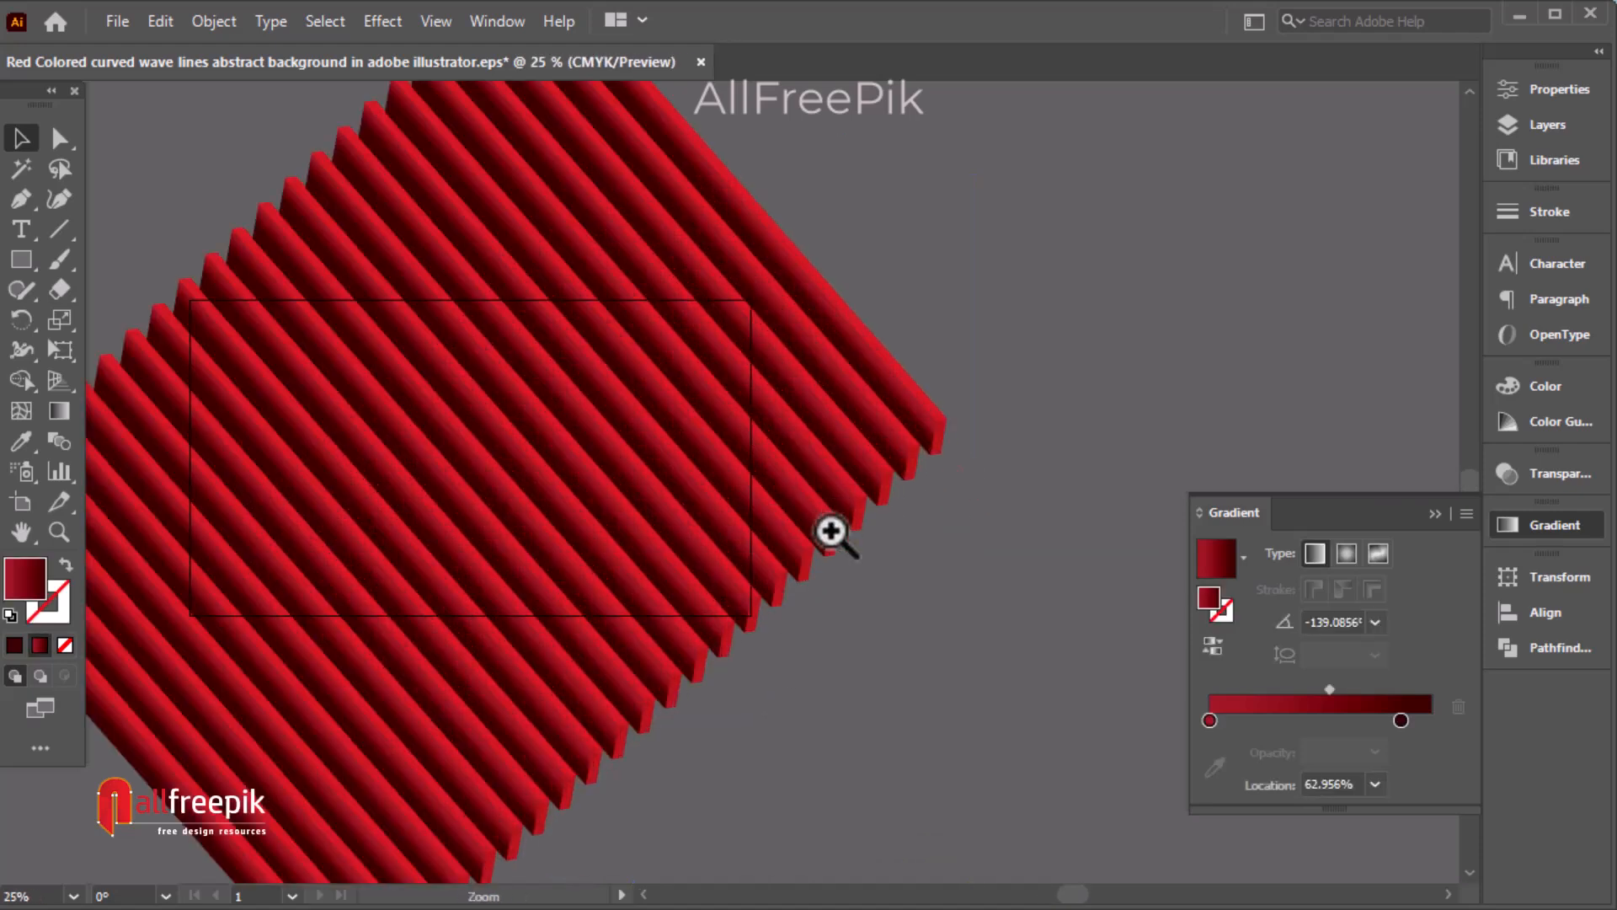
left_click(768, 613, "ctrl+alt")
left_click(469, 559)
left_click_drag(452, 410, 1135, 489)
left_click_drag(722, 596, 759, 663)
left_click(265, 198)
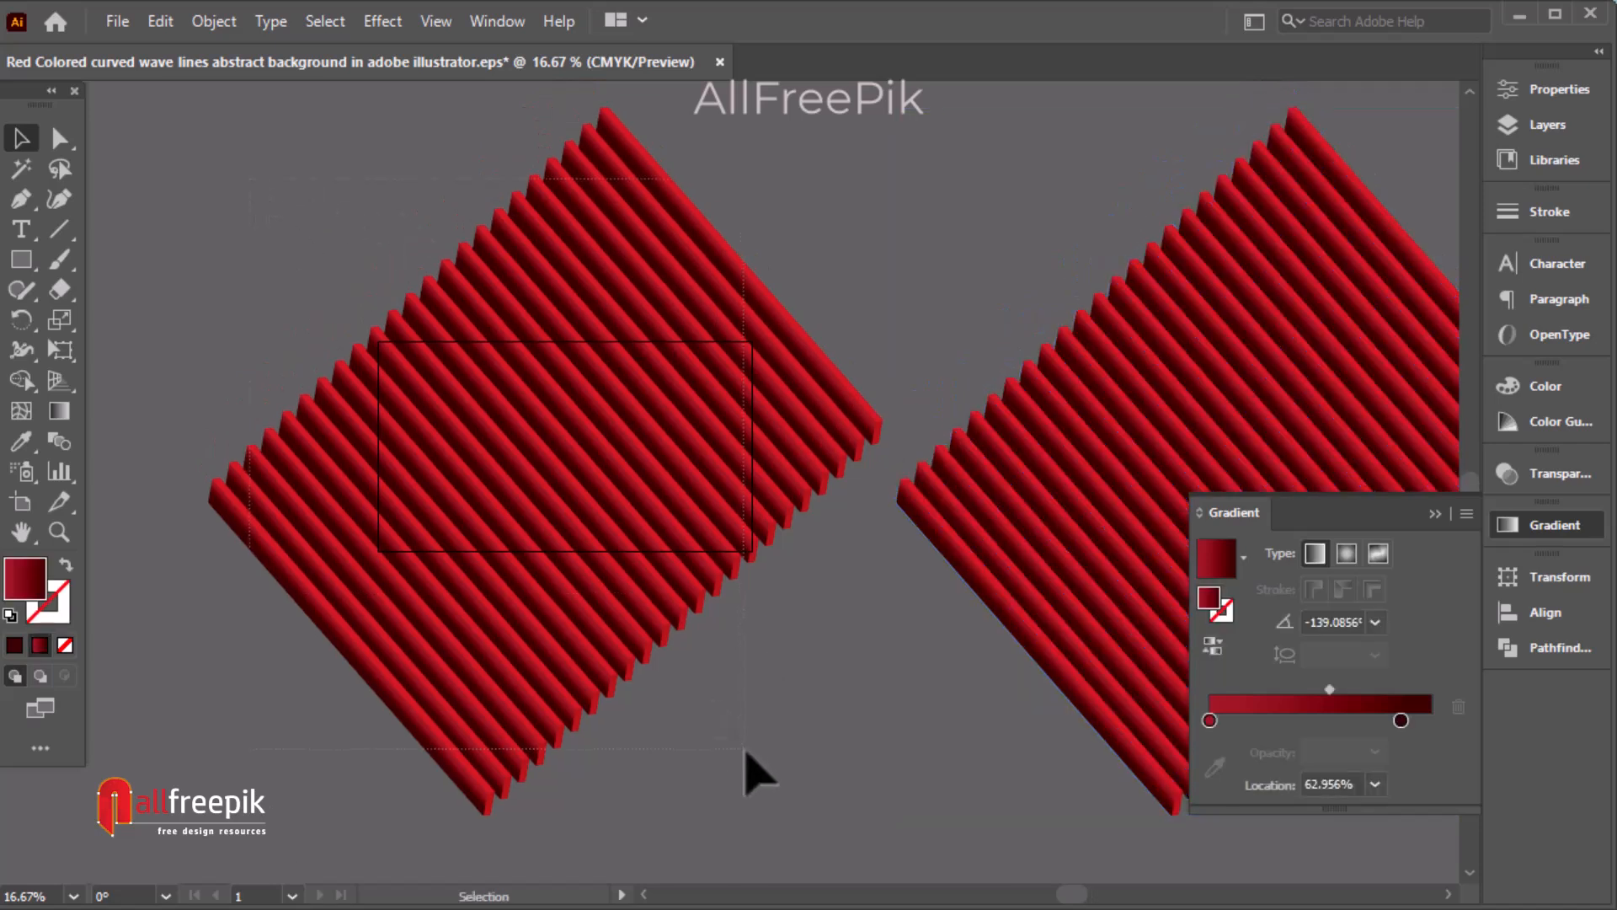
left_click(571, 662)
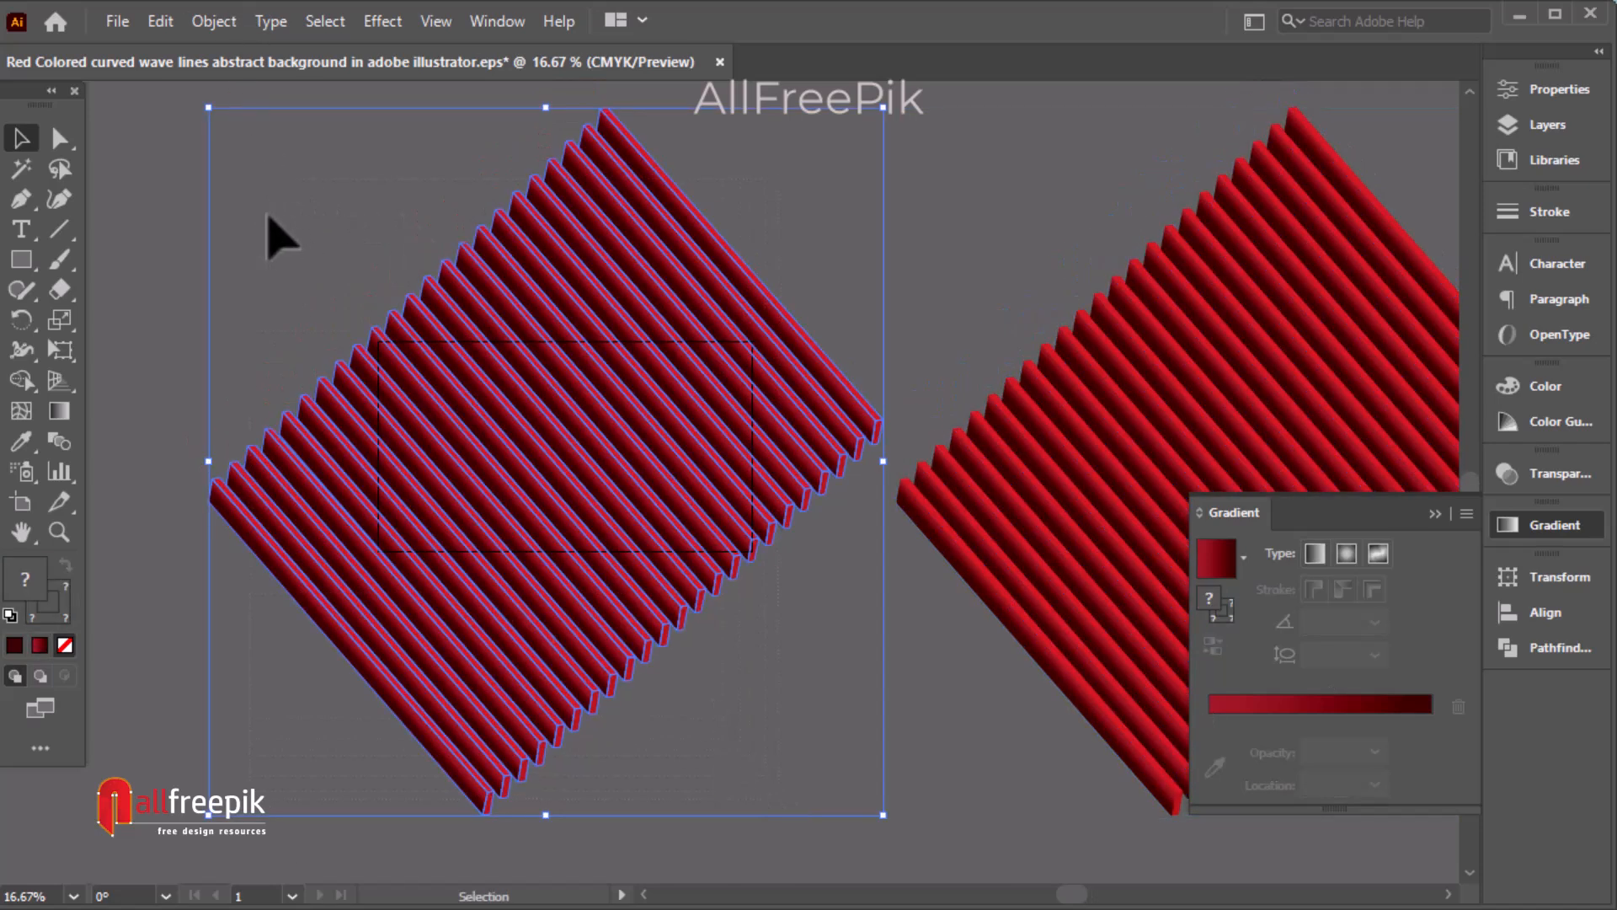
Rasterize the selected set of bars over the artboard at Screen (72 ppi) resolution, keeping the CMYK color model and transparent background.
left_click(218, 23)
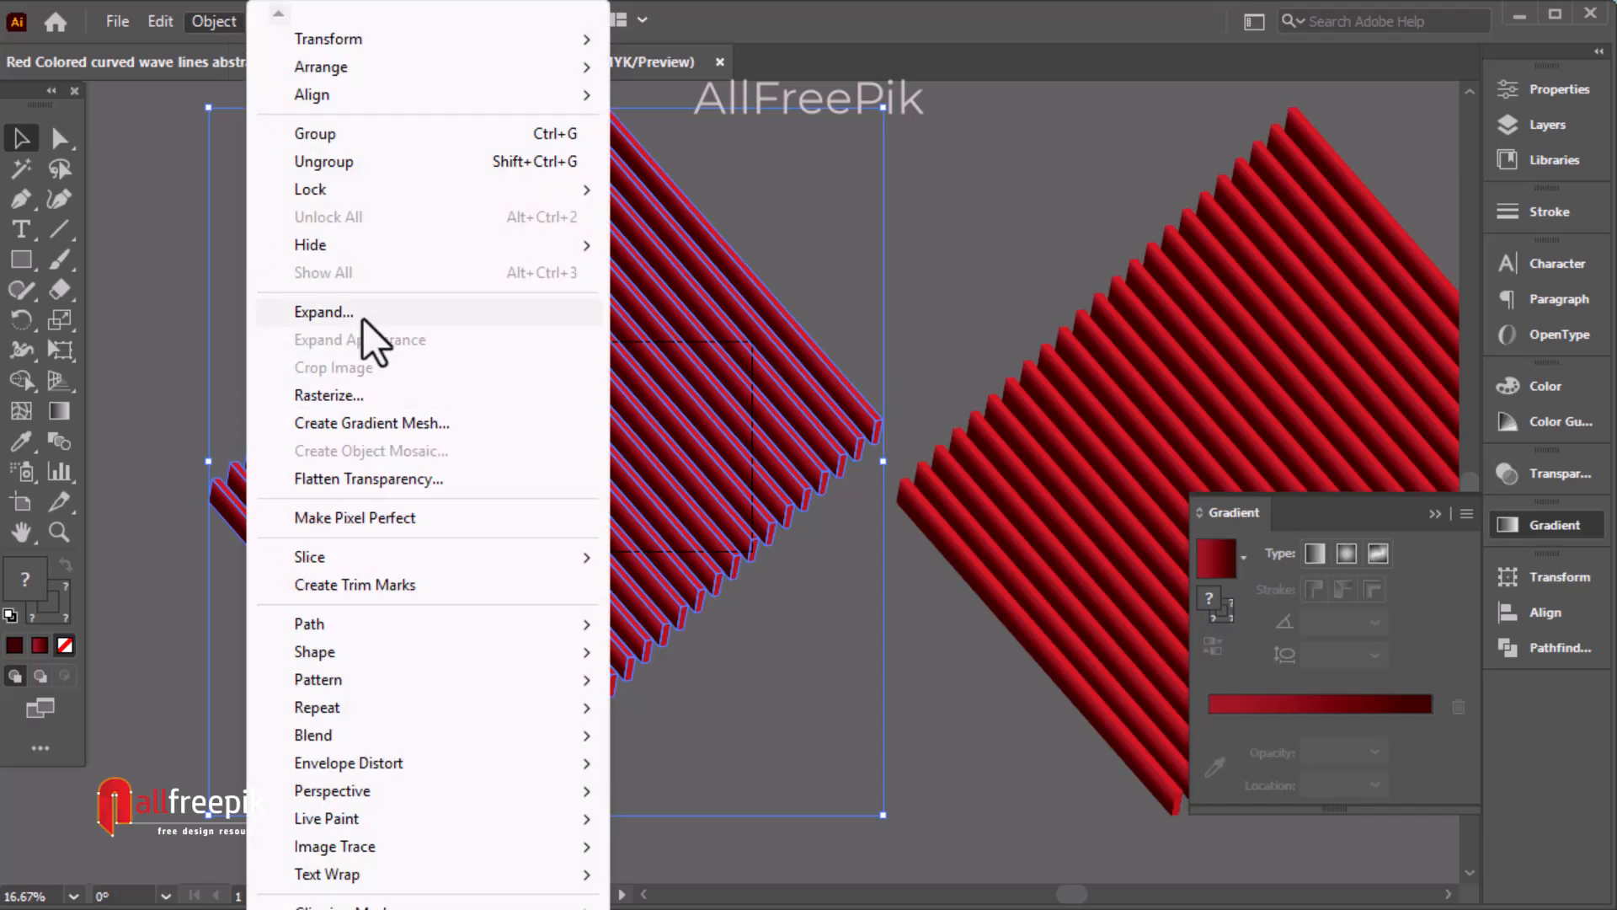
left_click(371, 395)
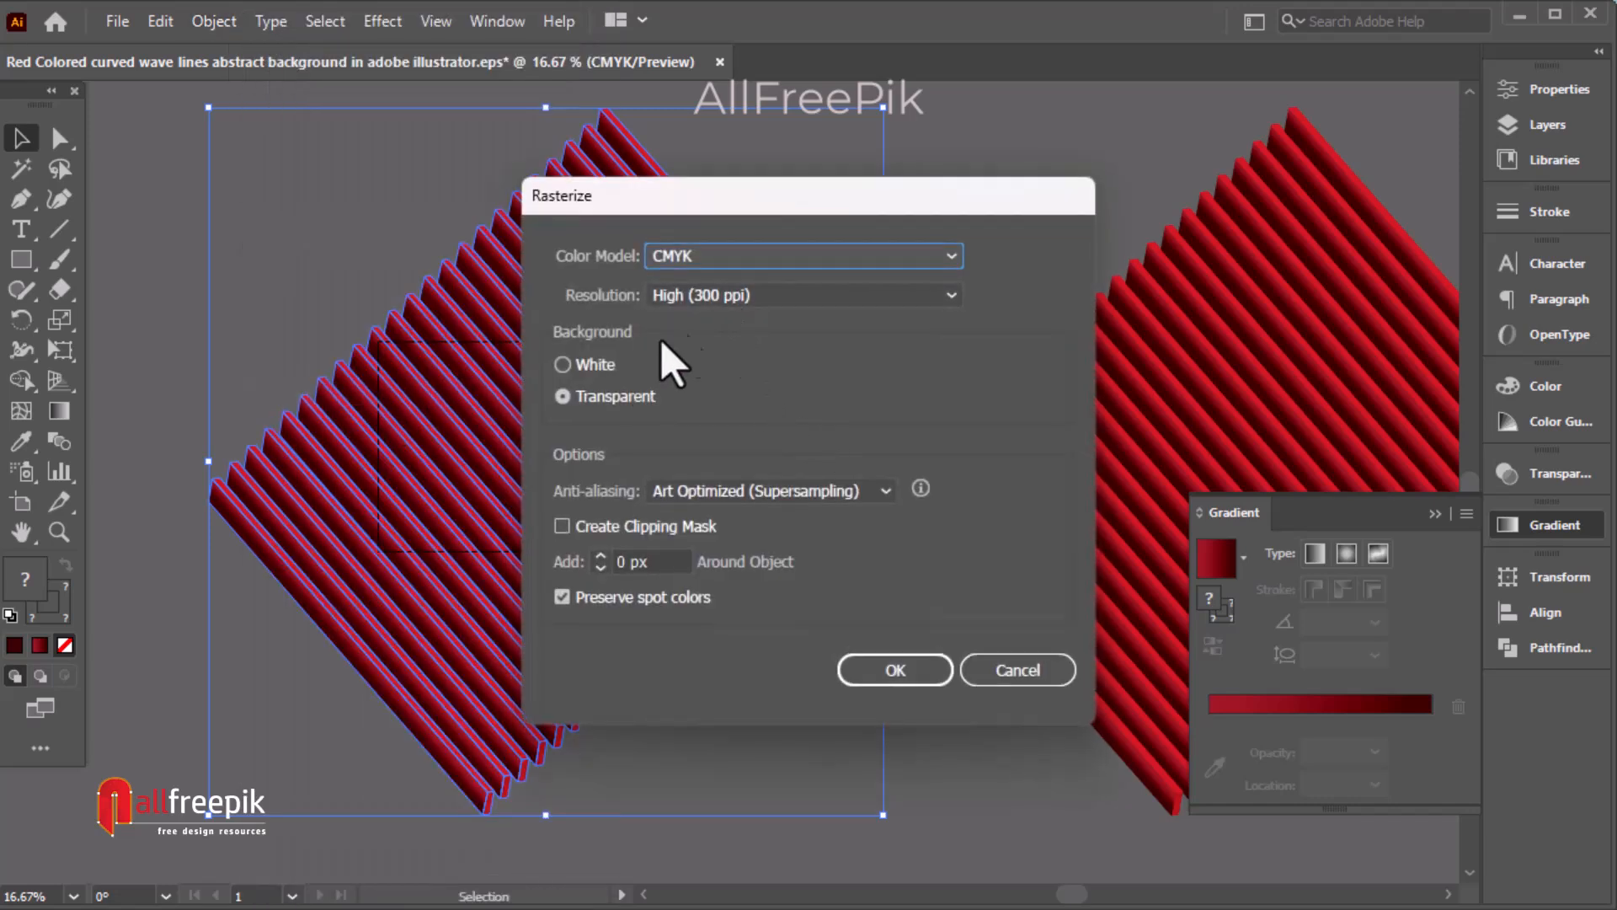
left_click(730, 303)
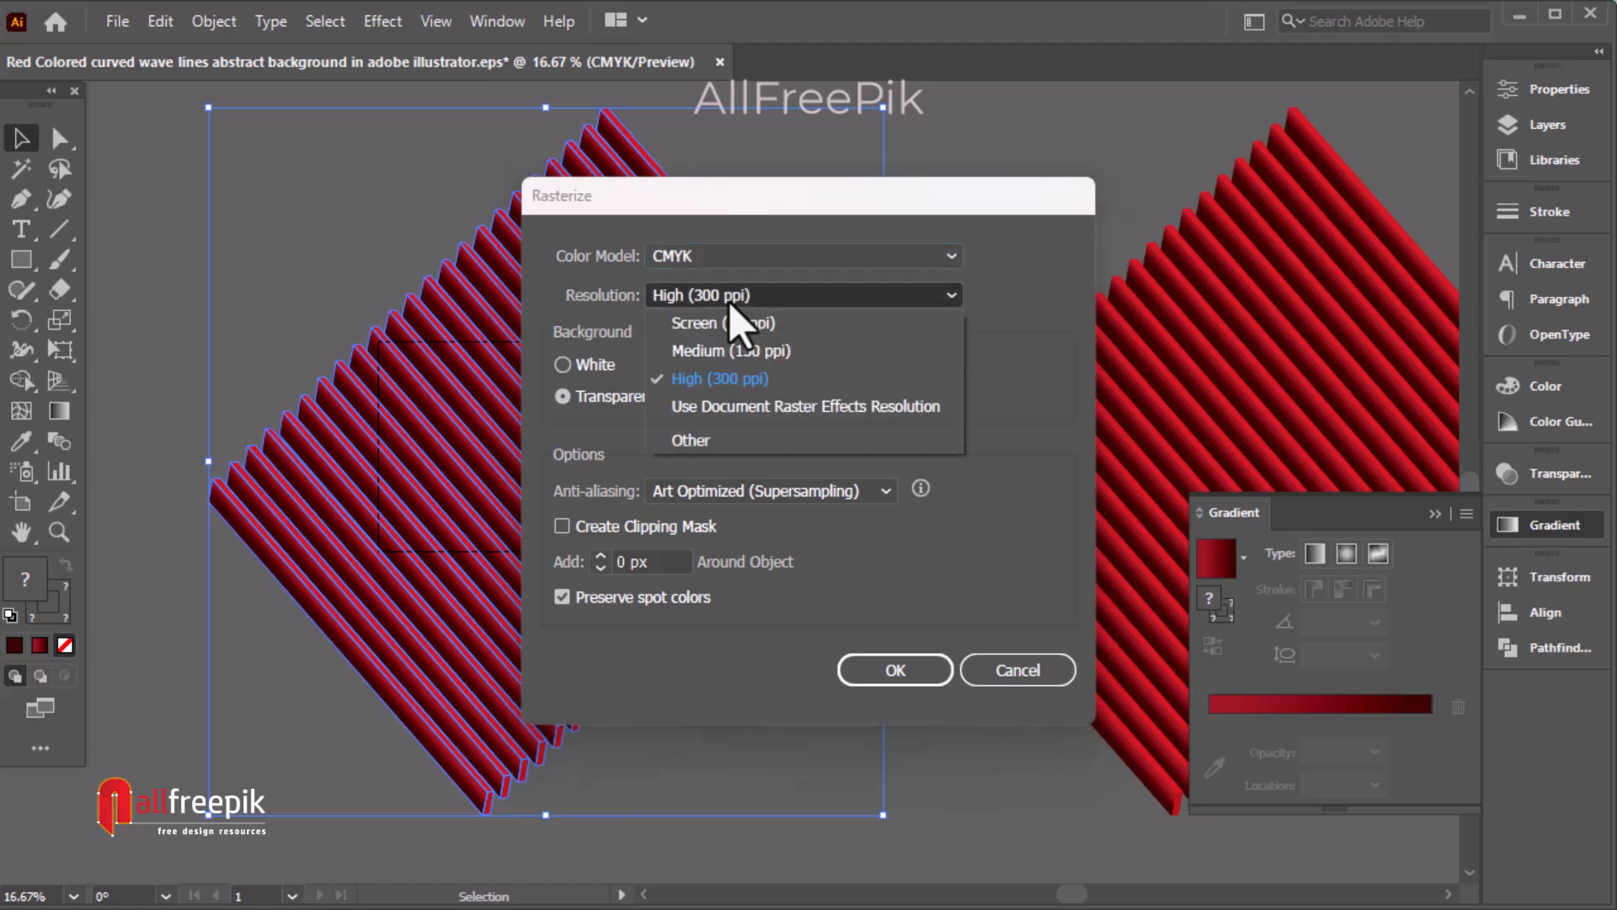
left_click(733, 324)
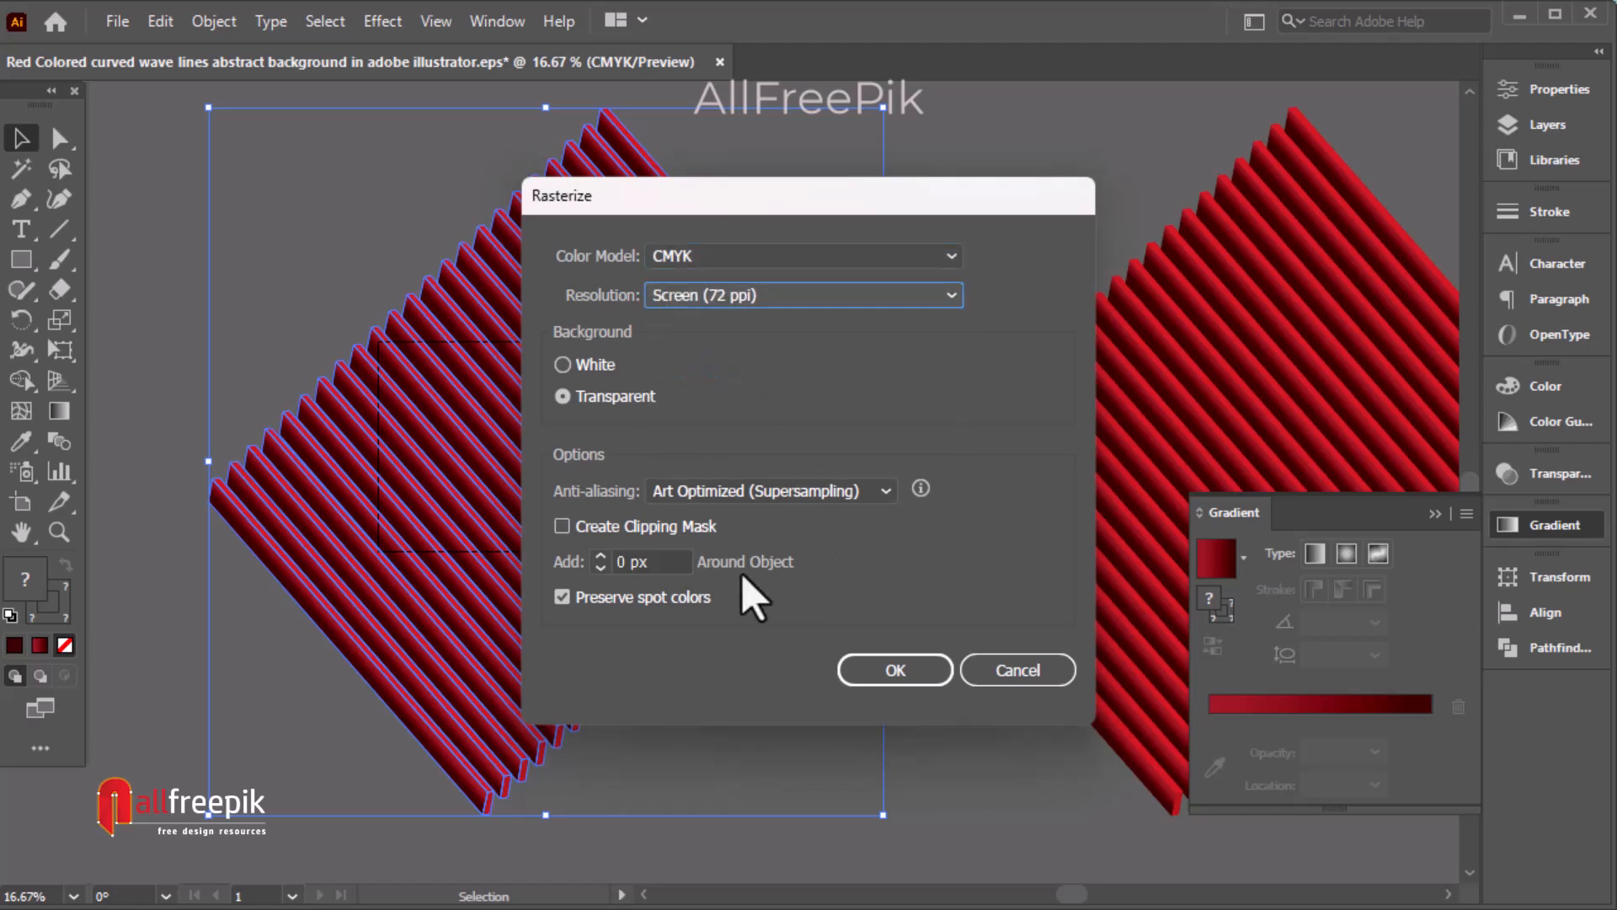
left_click(890, 670)
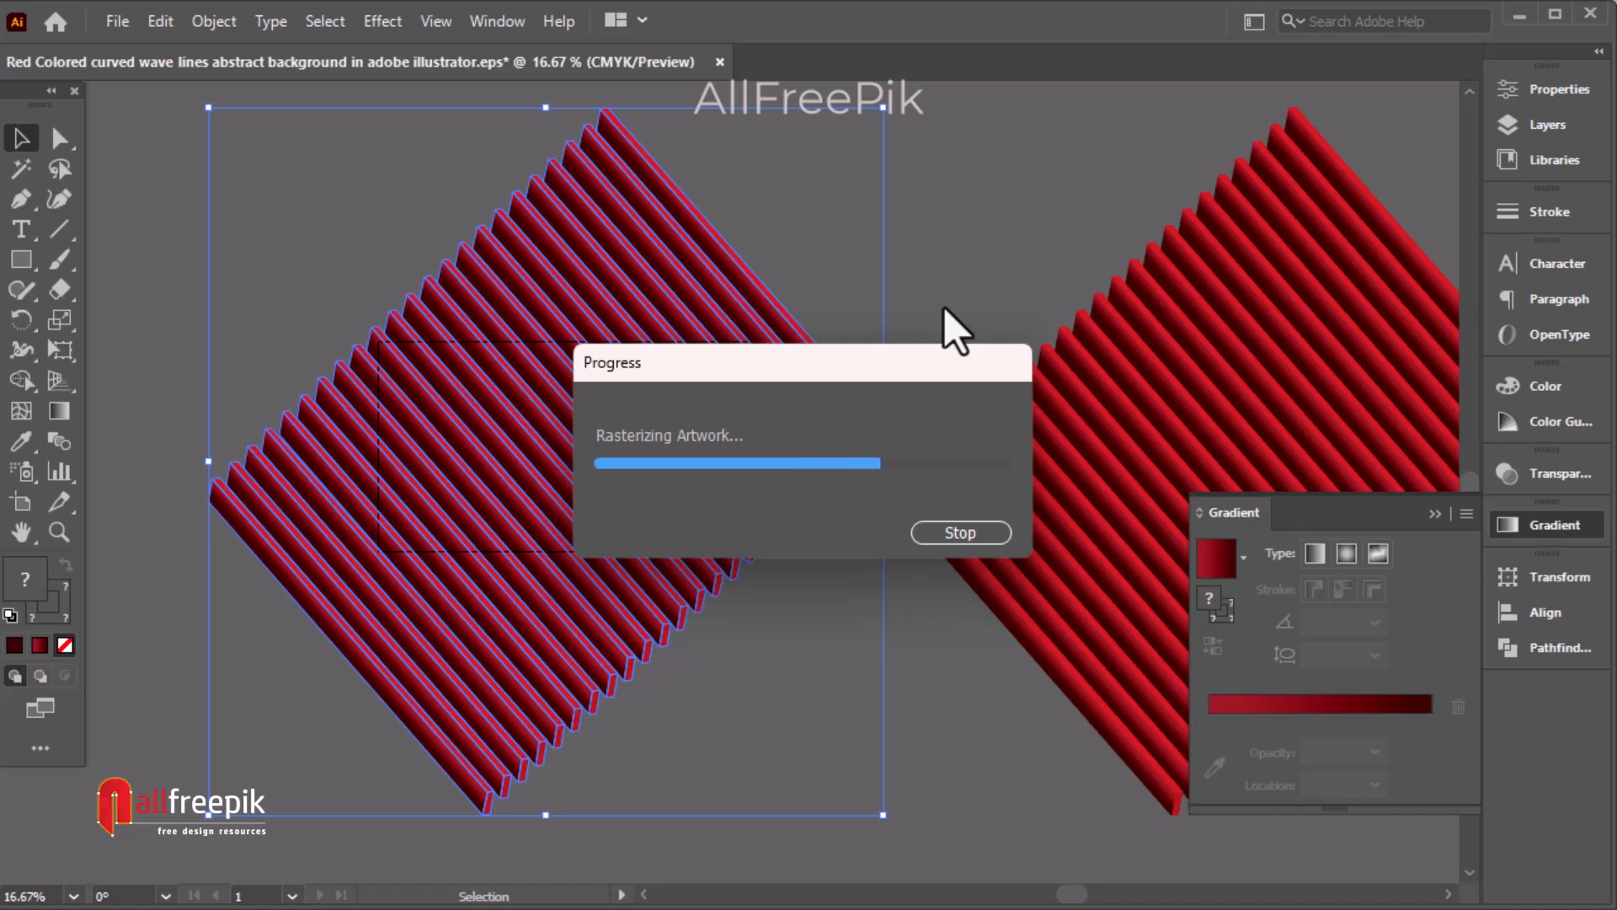
left_click_drag(835, 417, 836, 417)
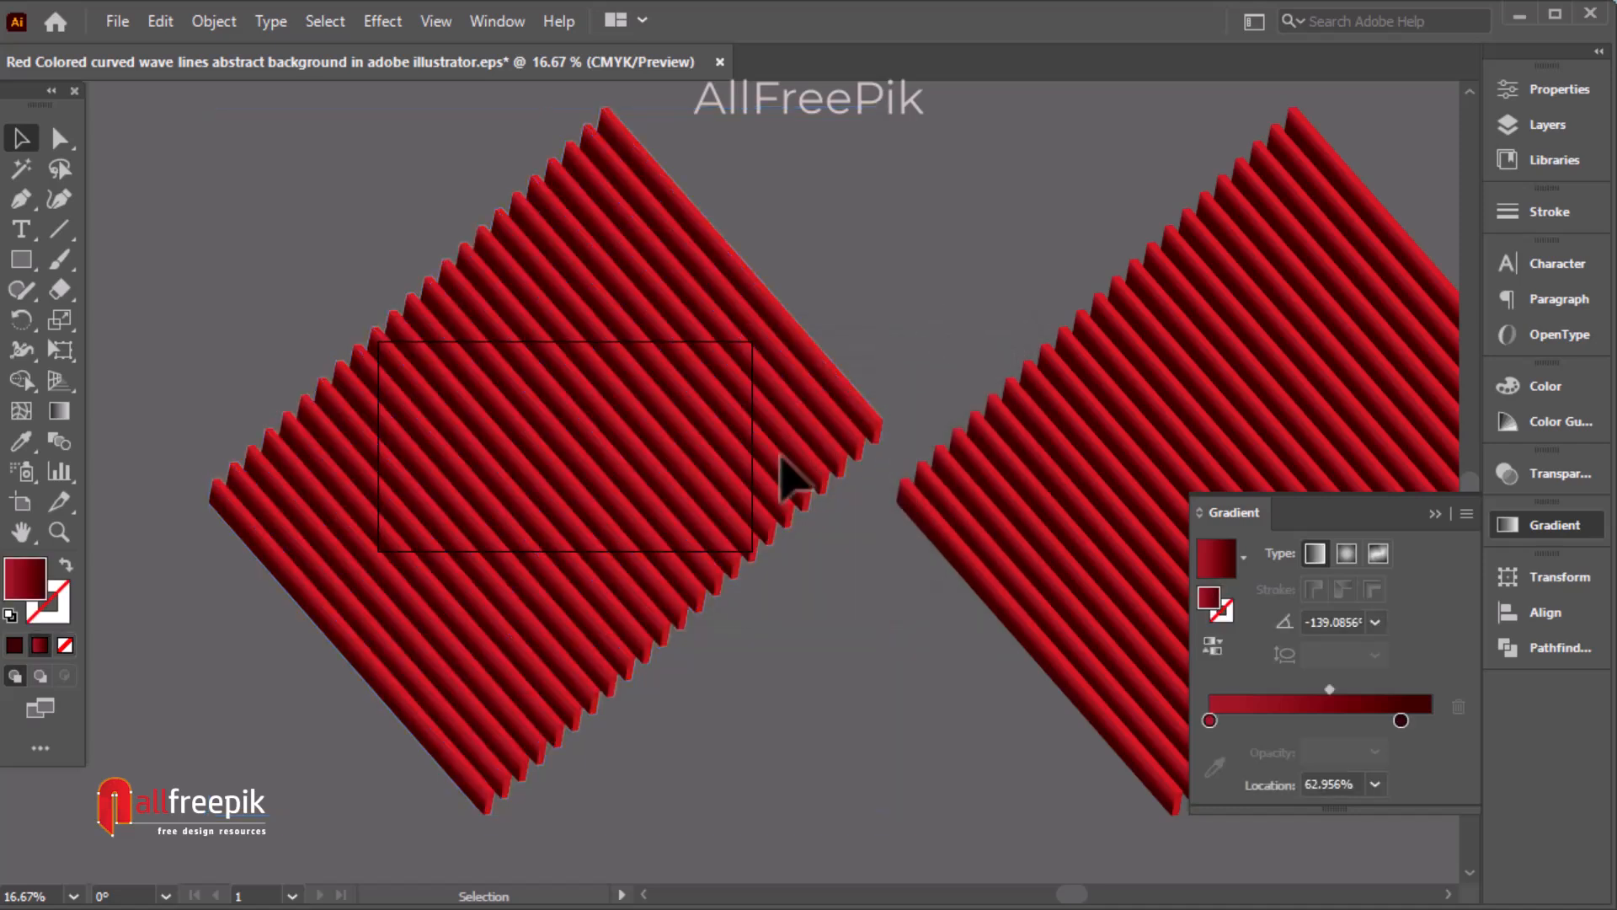
Apply an envelope distort mesh with 5 rows and 5 columns to the rasterized bars over the artboard.
left_click(660, 485, "ctrl")
left_click(620, 460)
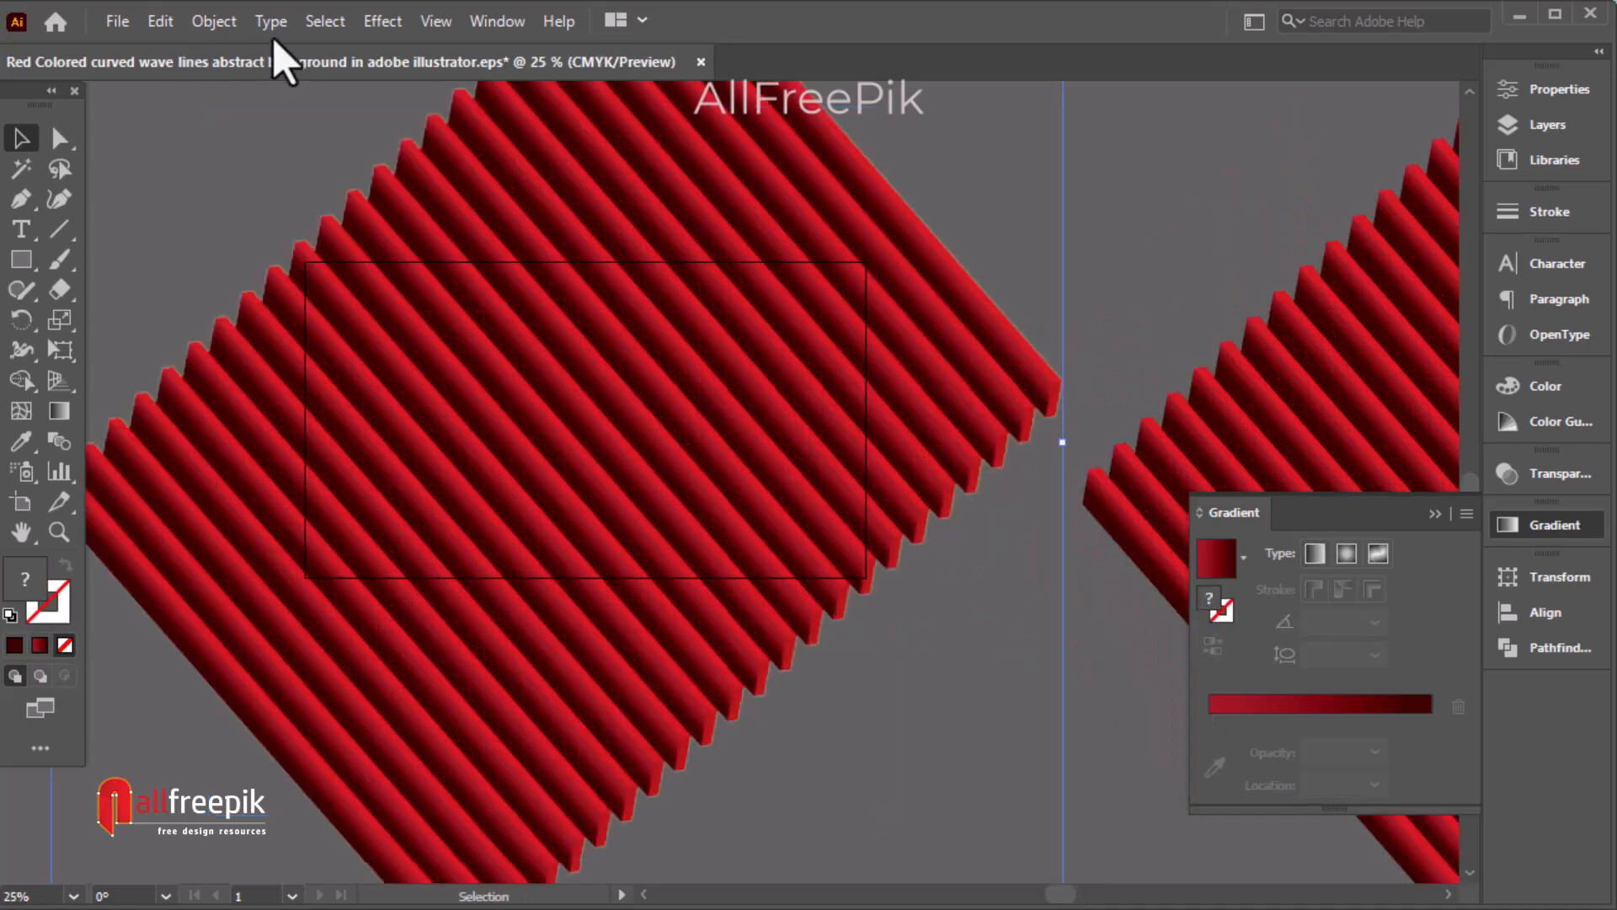
left_click(215, 21)
mouse_move(394, 762)
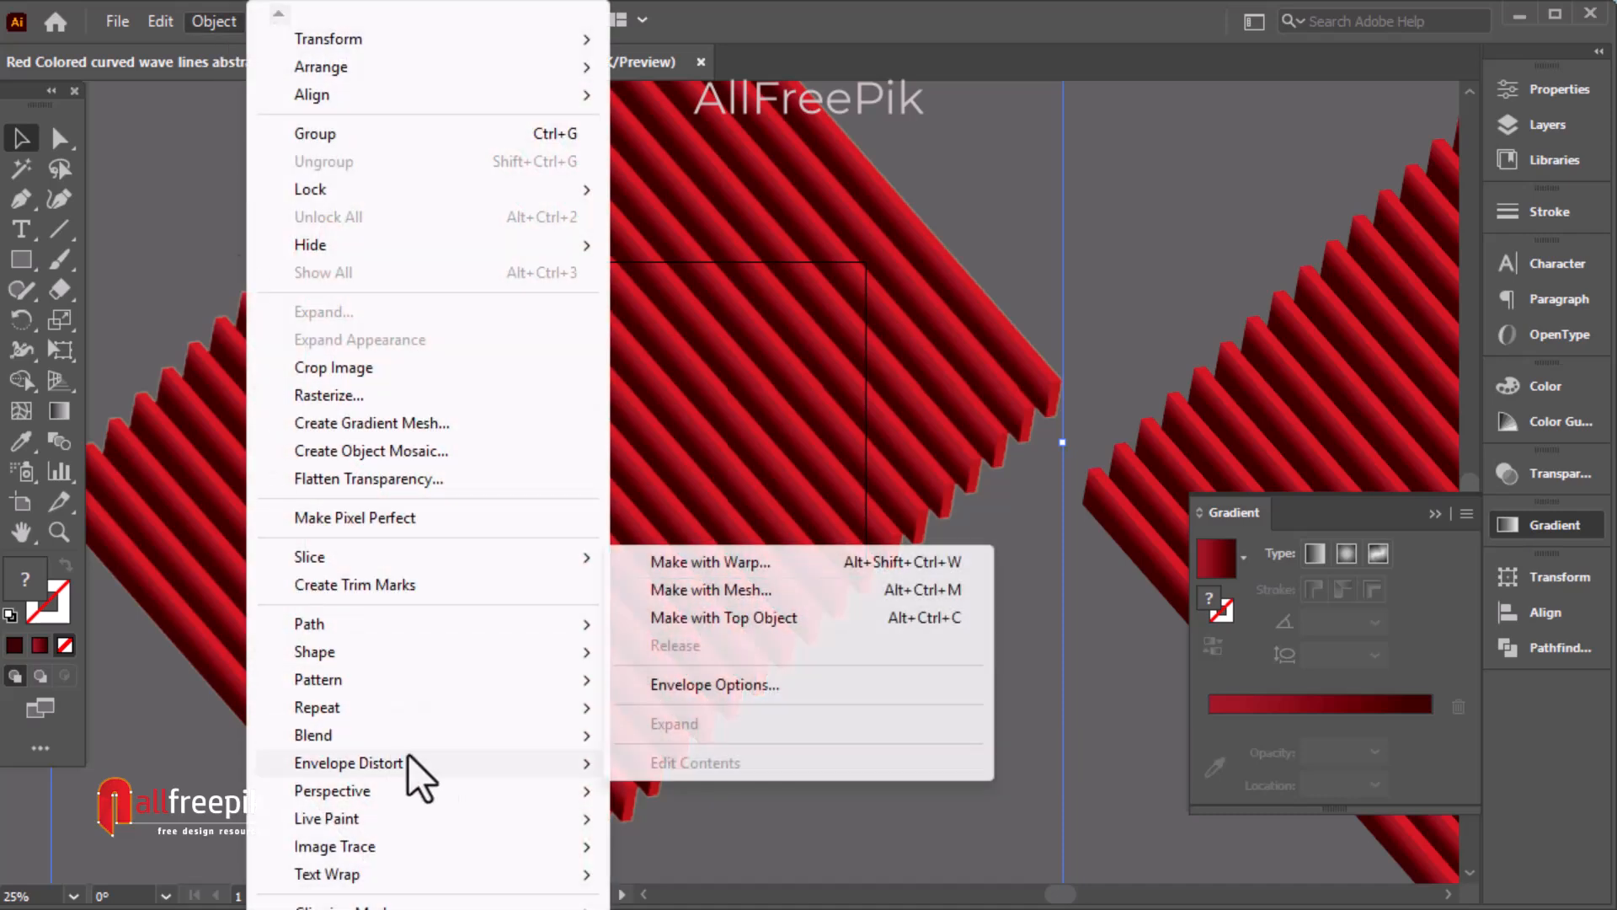
left_click(755, 589)
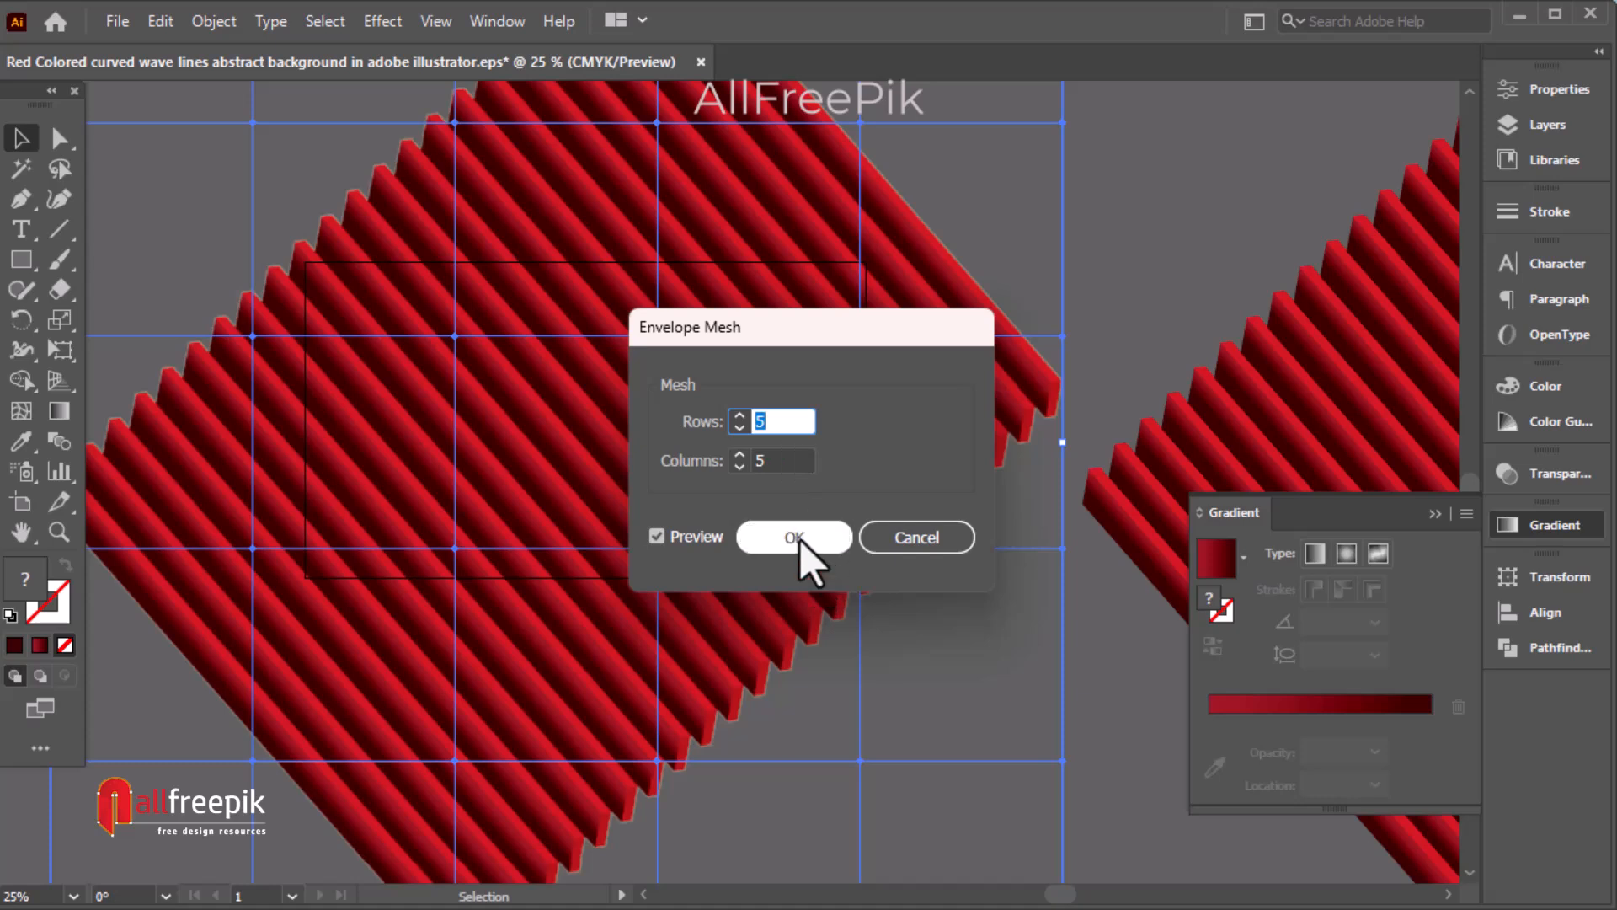
left_click(796, 538)
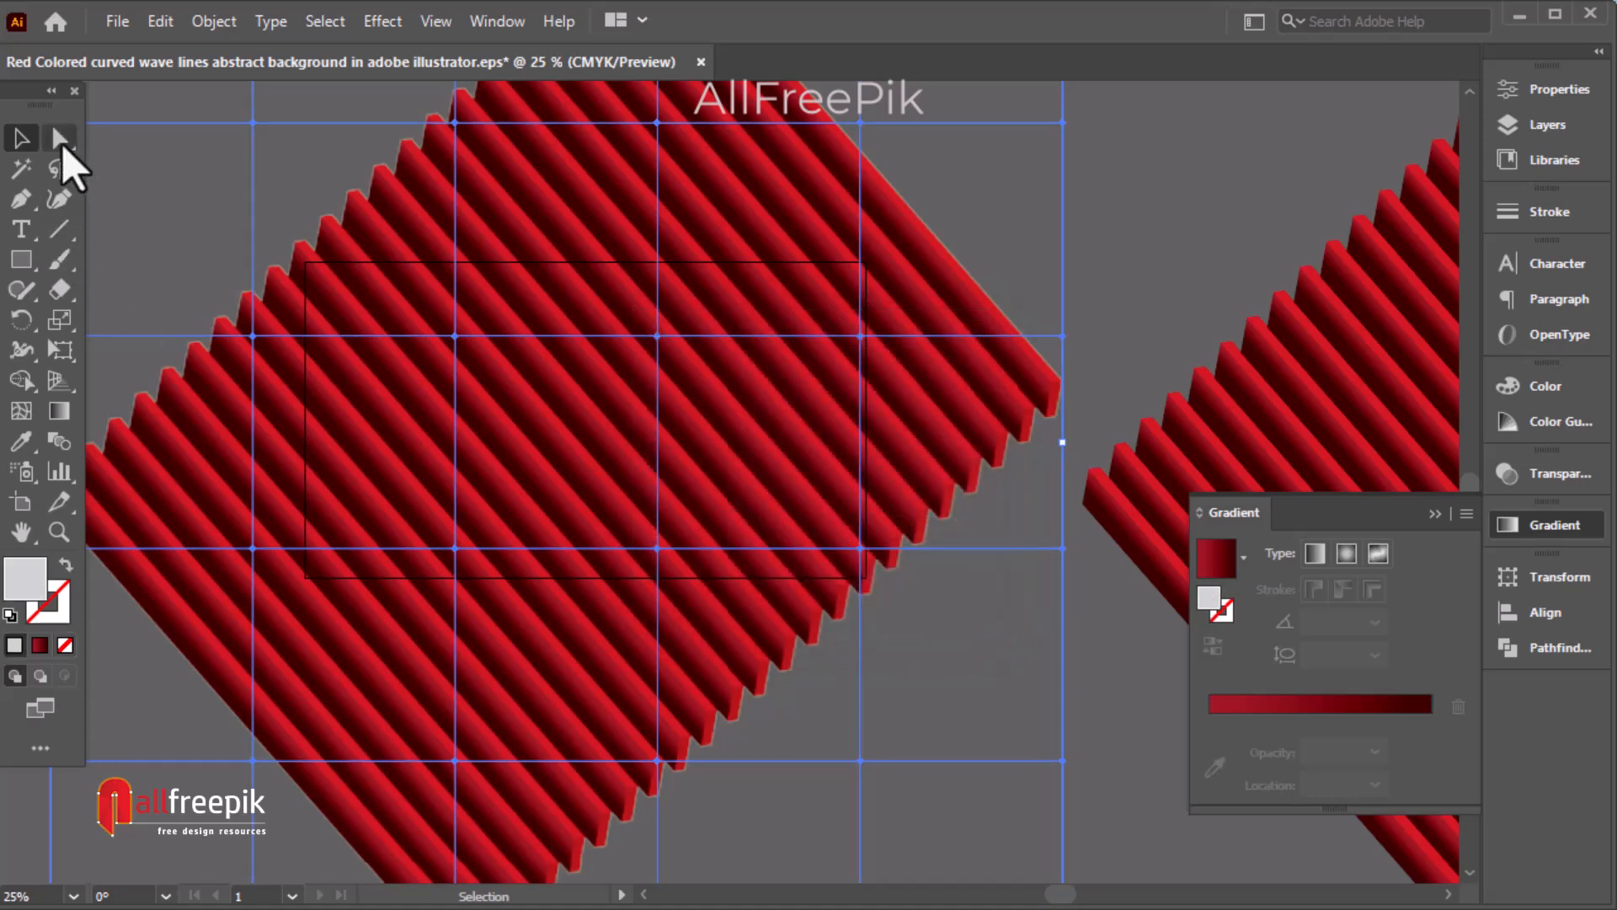
Shift the whole envelope mesh slightly upward, and pull the mesh point just right of the artboard's center up and to the right.
left_click(59, 138)
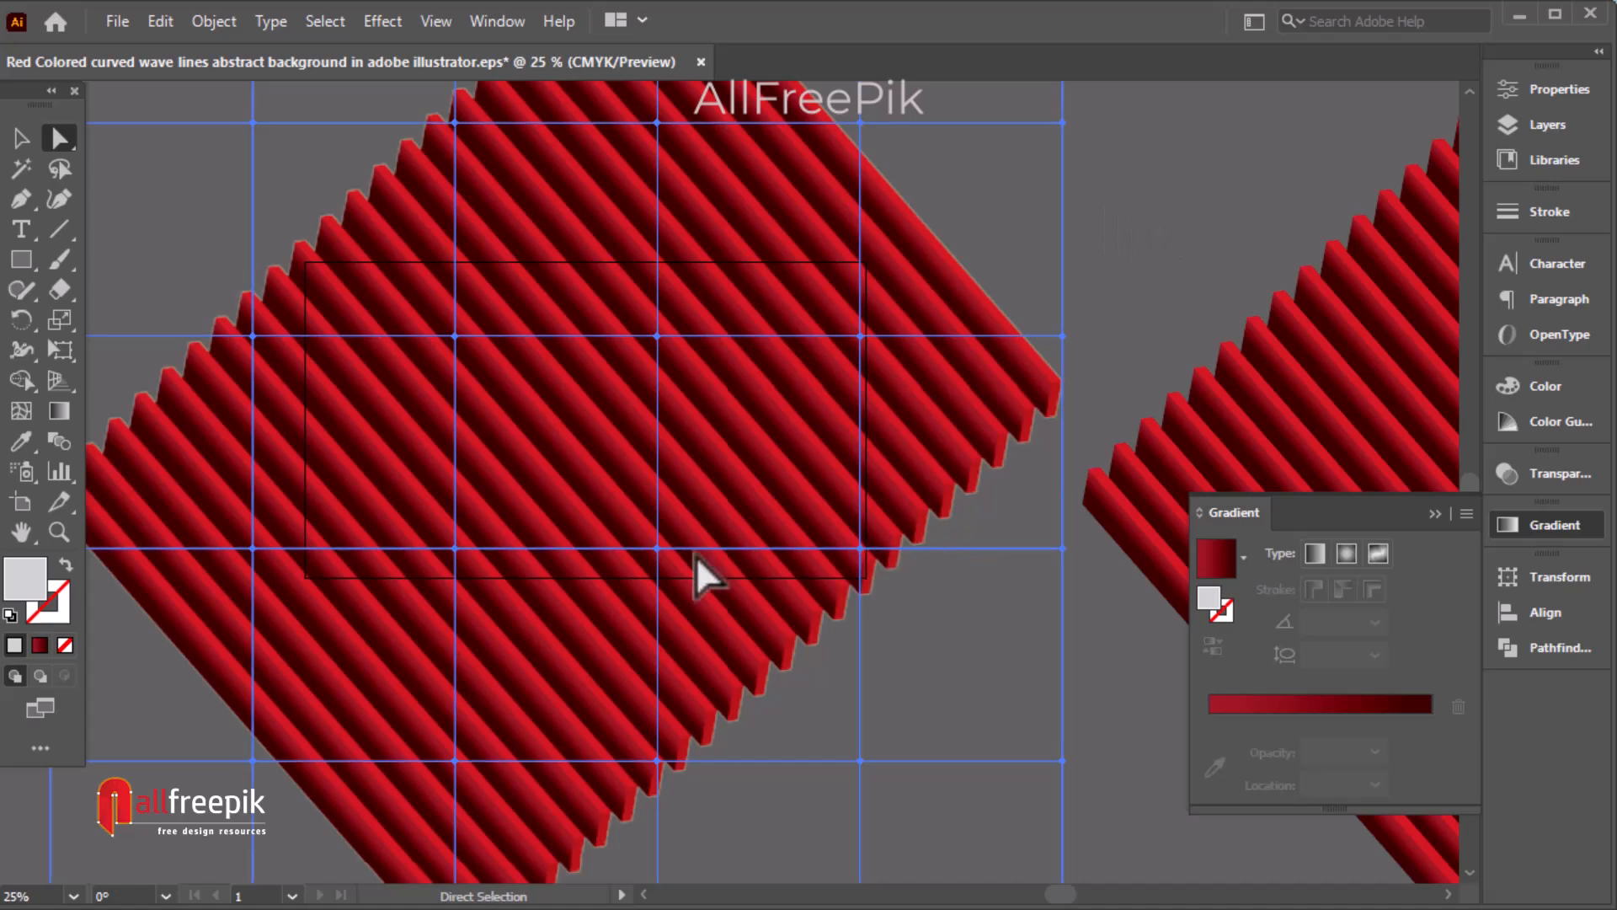
left_click_drag(653, 556, 655, 498)
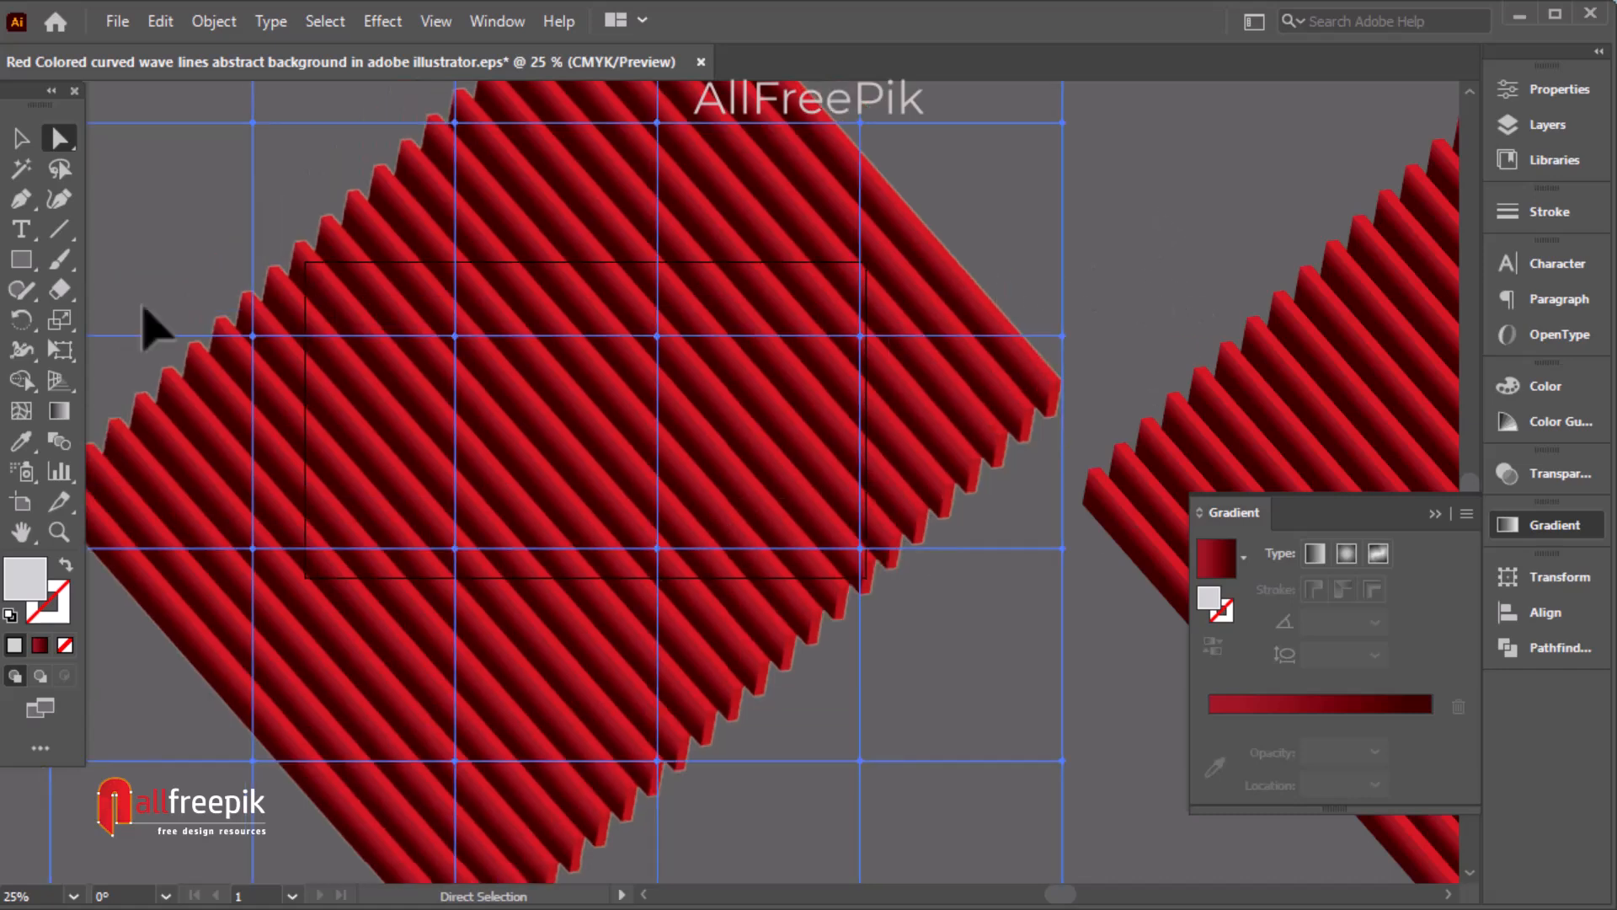
left_click_drag(650, 486, 706, 442)
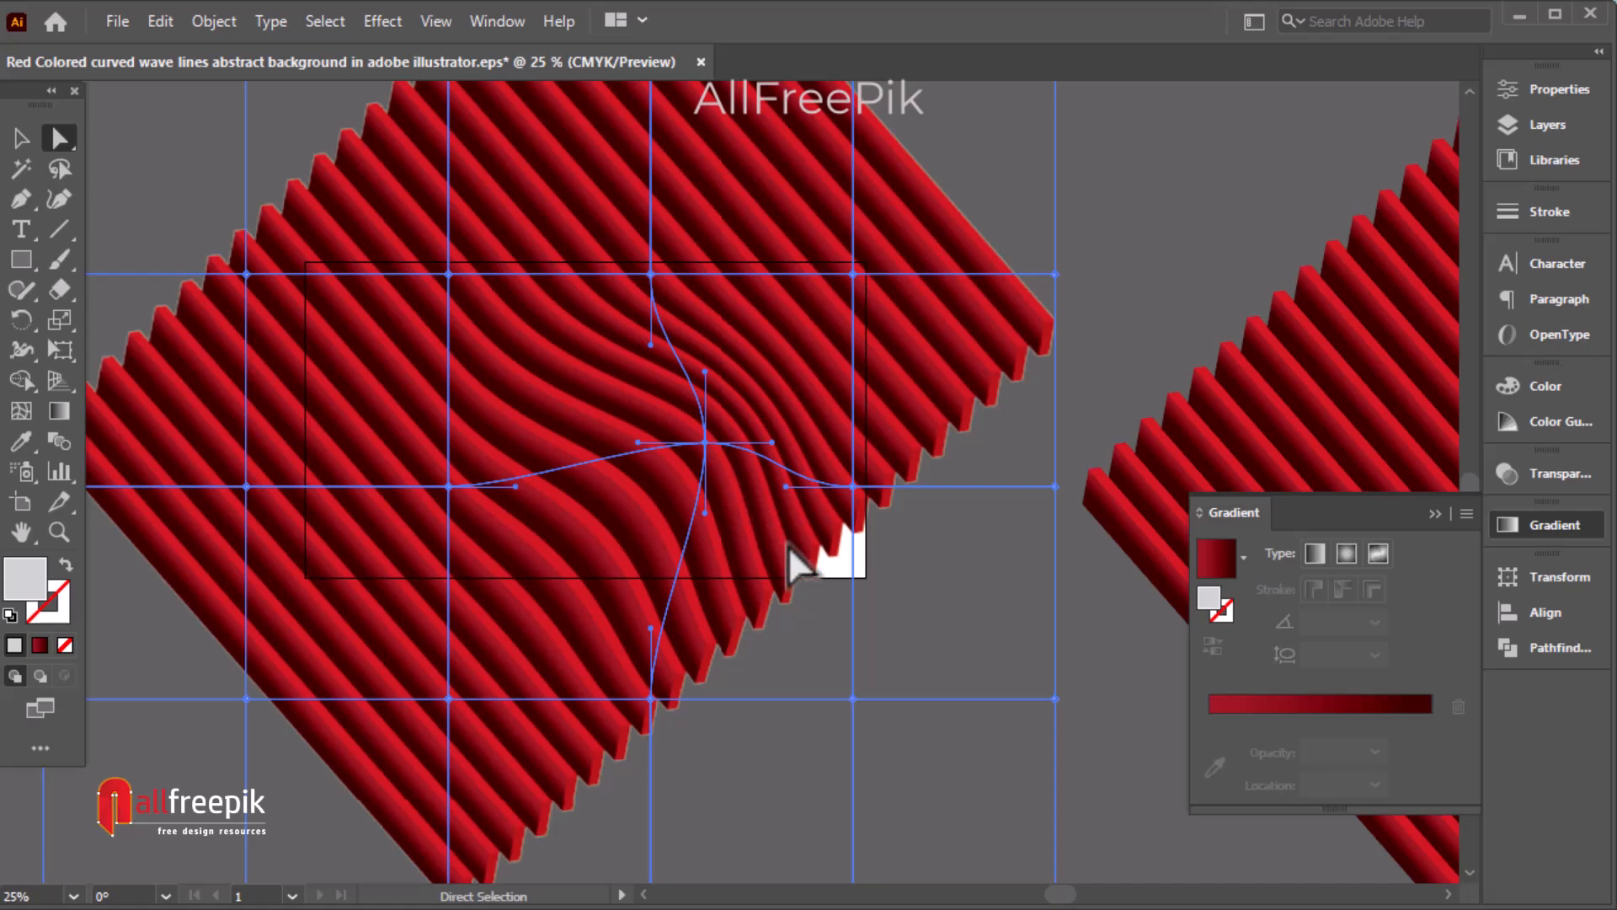
Move the mesh point near the artboard's lower-right corner about 54 px right and 109 px down, and the upper-right one about 47 px left and 64 px down.
left_click_drag(852, 486, 880, 539)
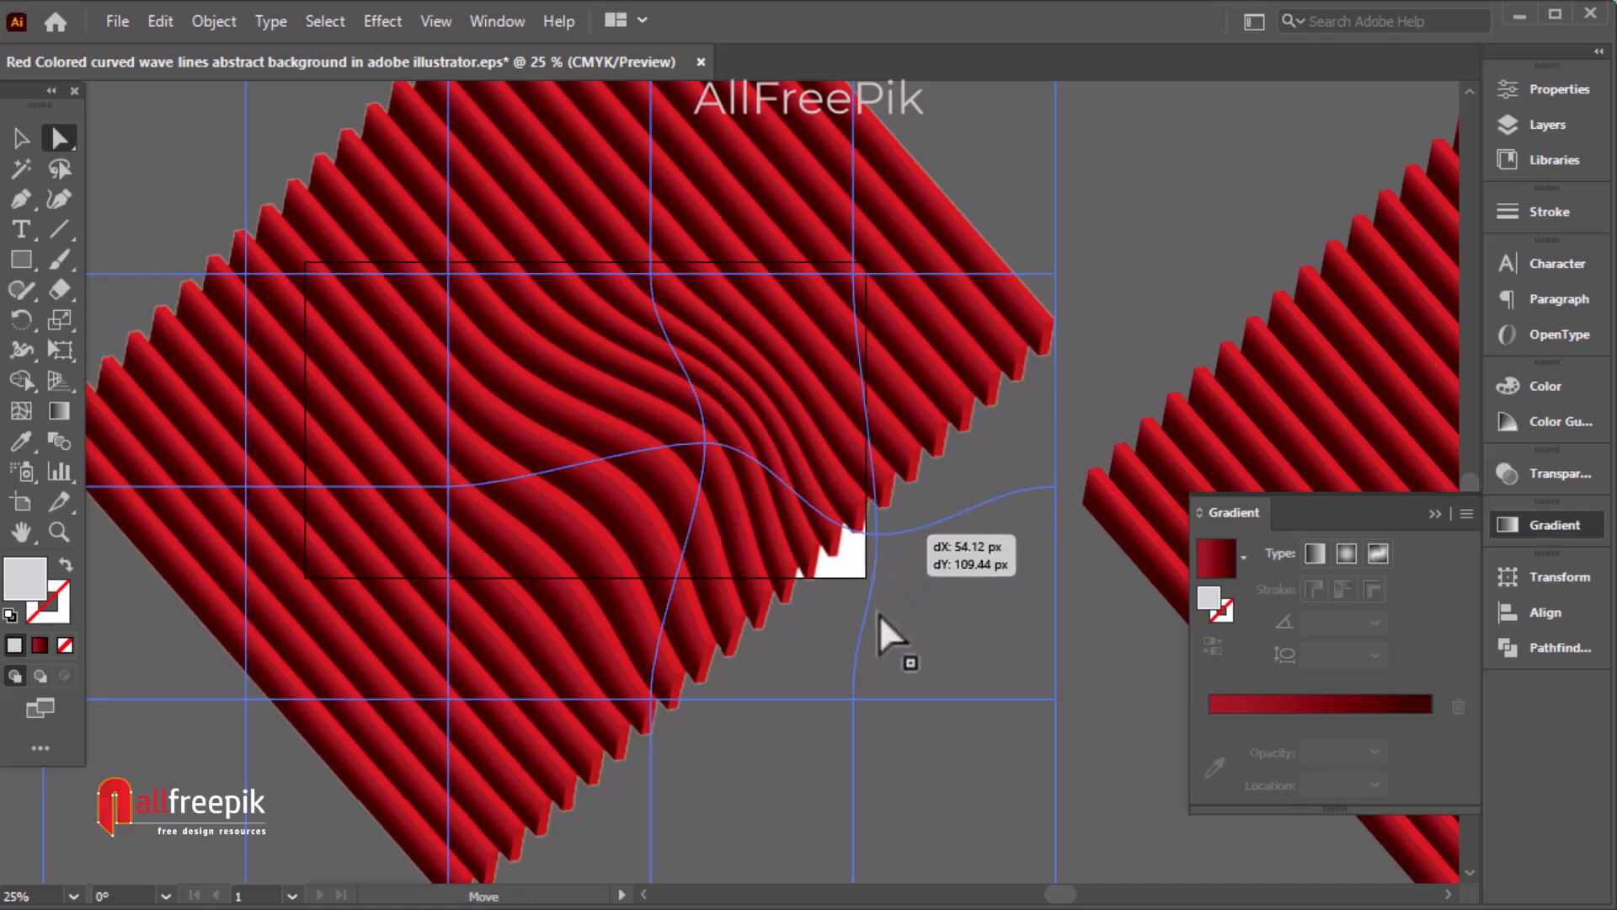
left_click_drag(879, 616, 879, 616)
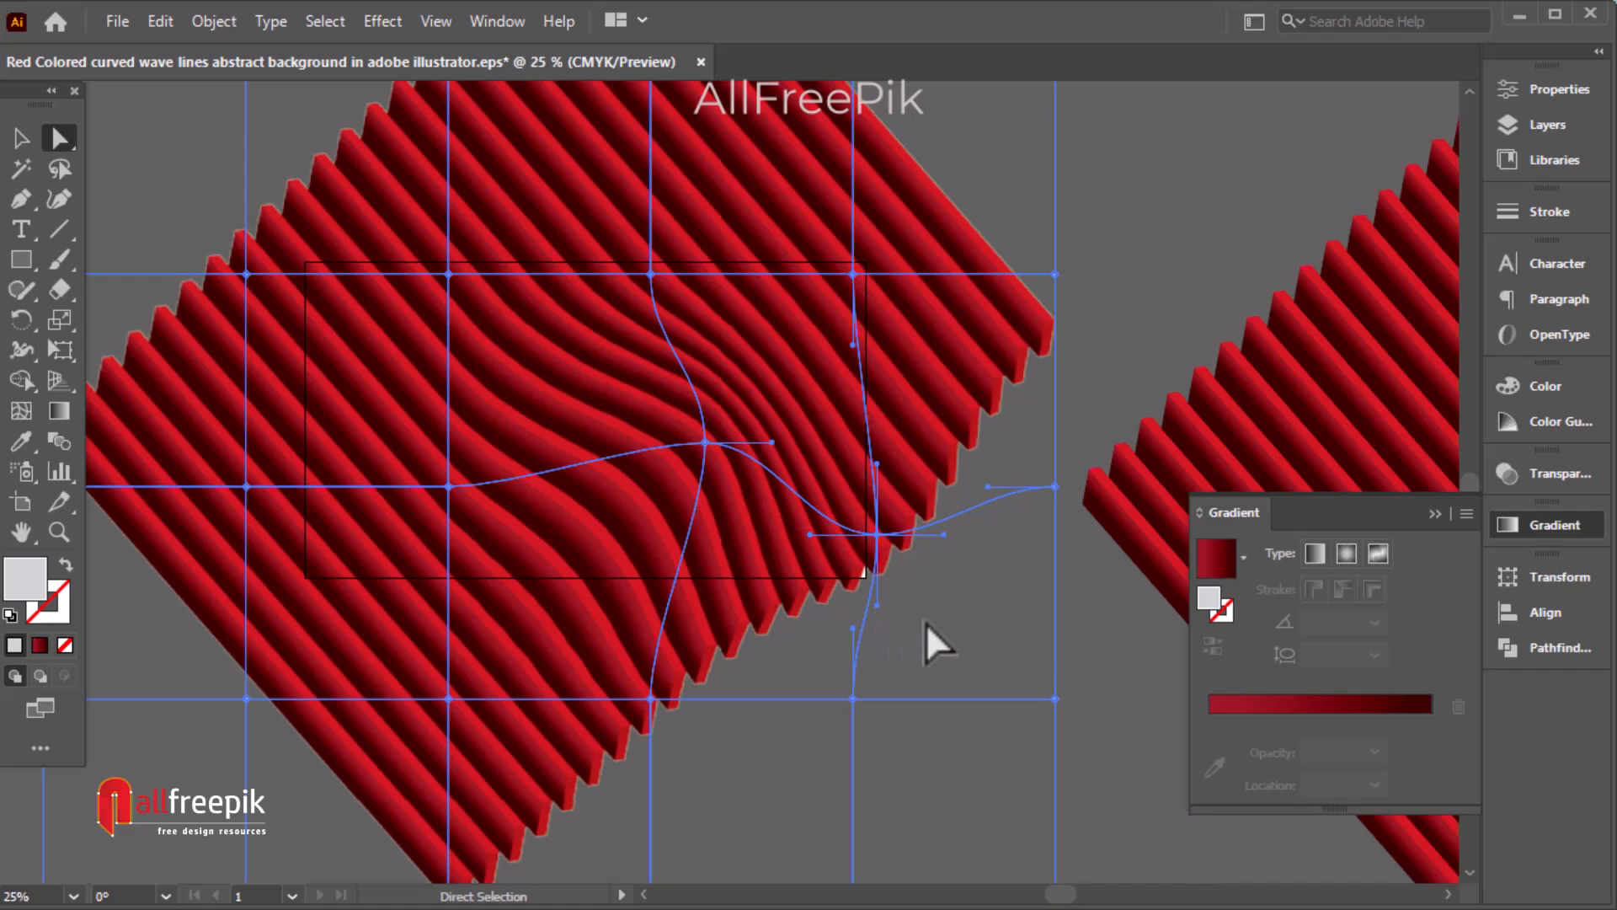
left_click_drag(853, 274, 835, 305)
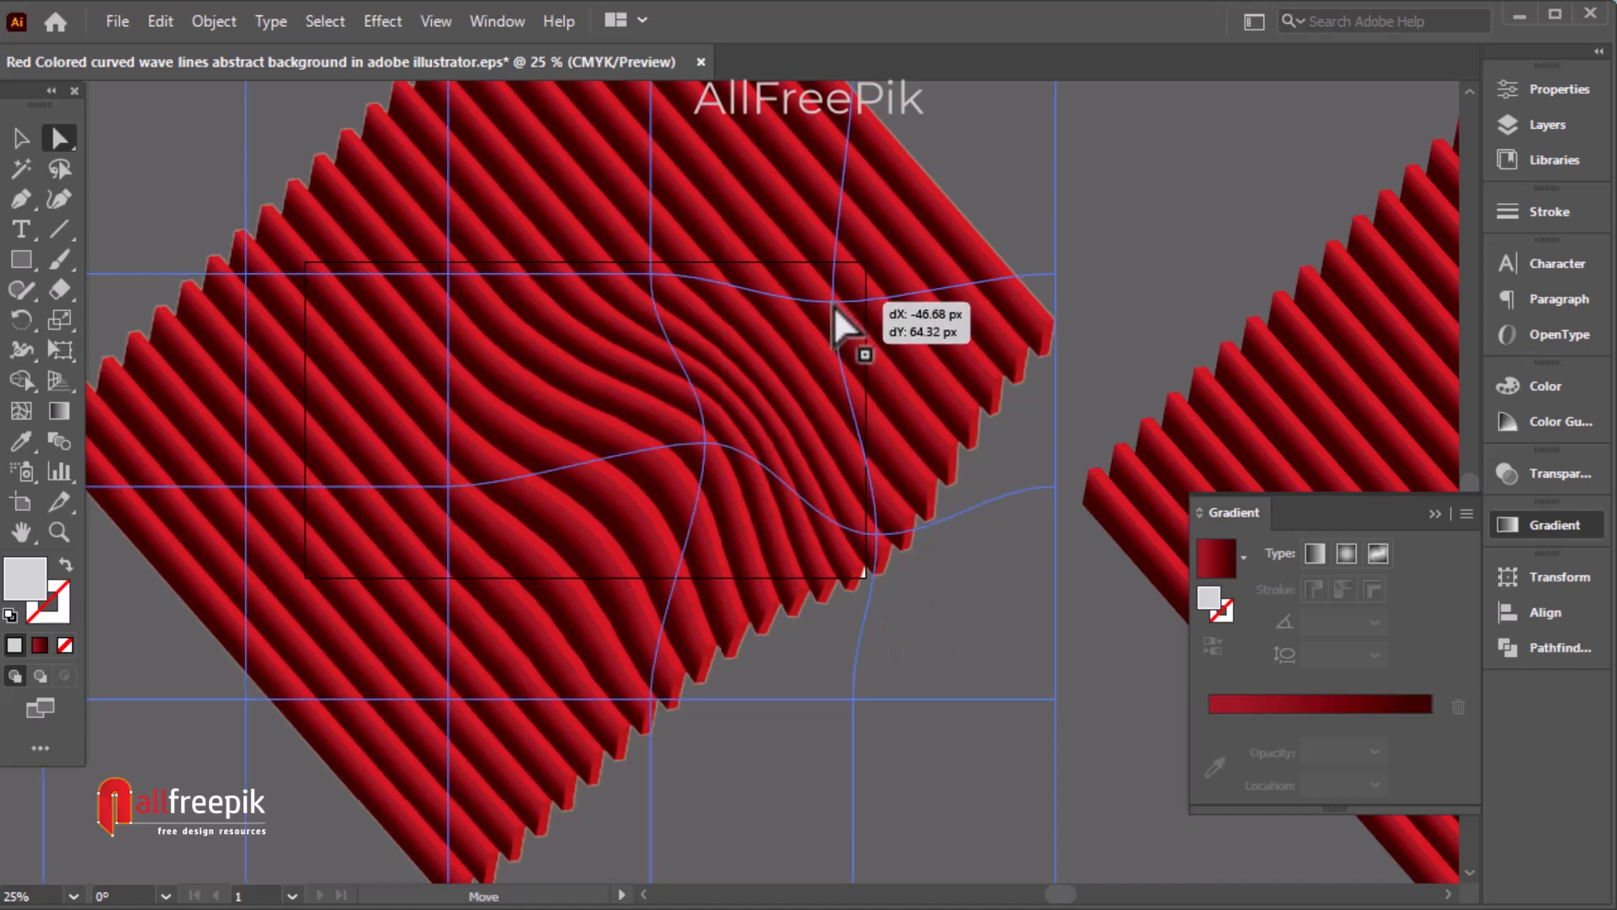
left_click_drag(834, 306, 835, 305)
Bend the artboard's left half by pulling its upper mesh point down-left, the lower one about 96 px up, and the outer one about 62 px right.
left_click_drag(444, 277, 352, 308)
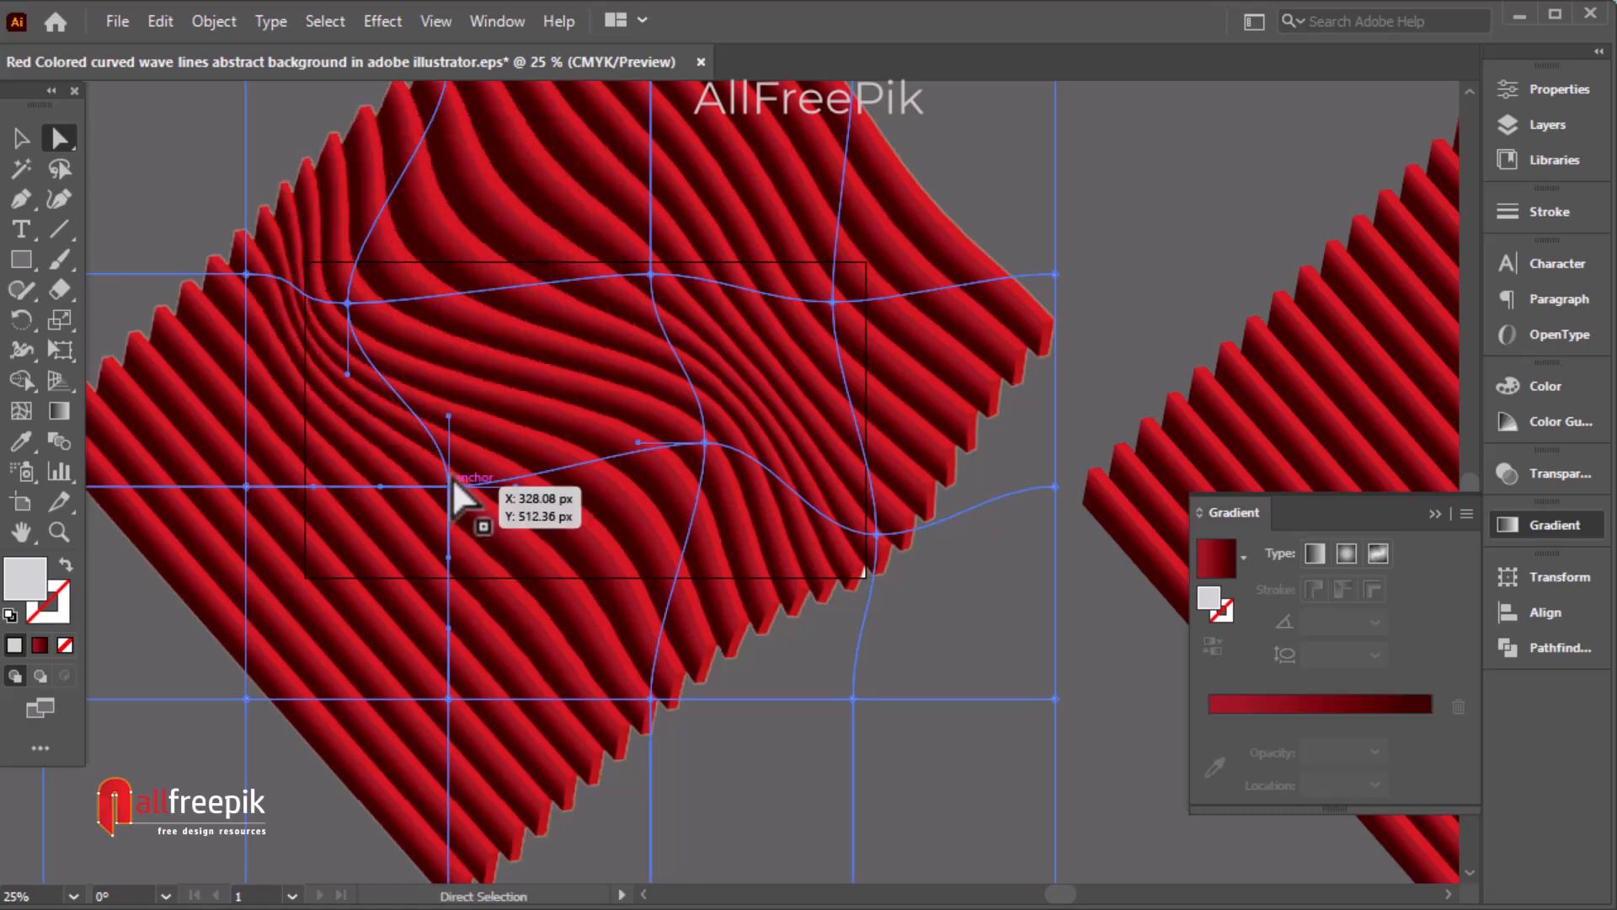
left_click_drag(449, 486, 459, 447)
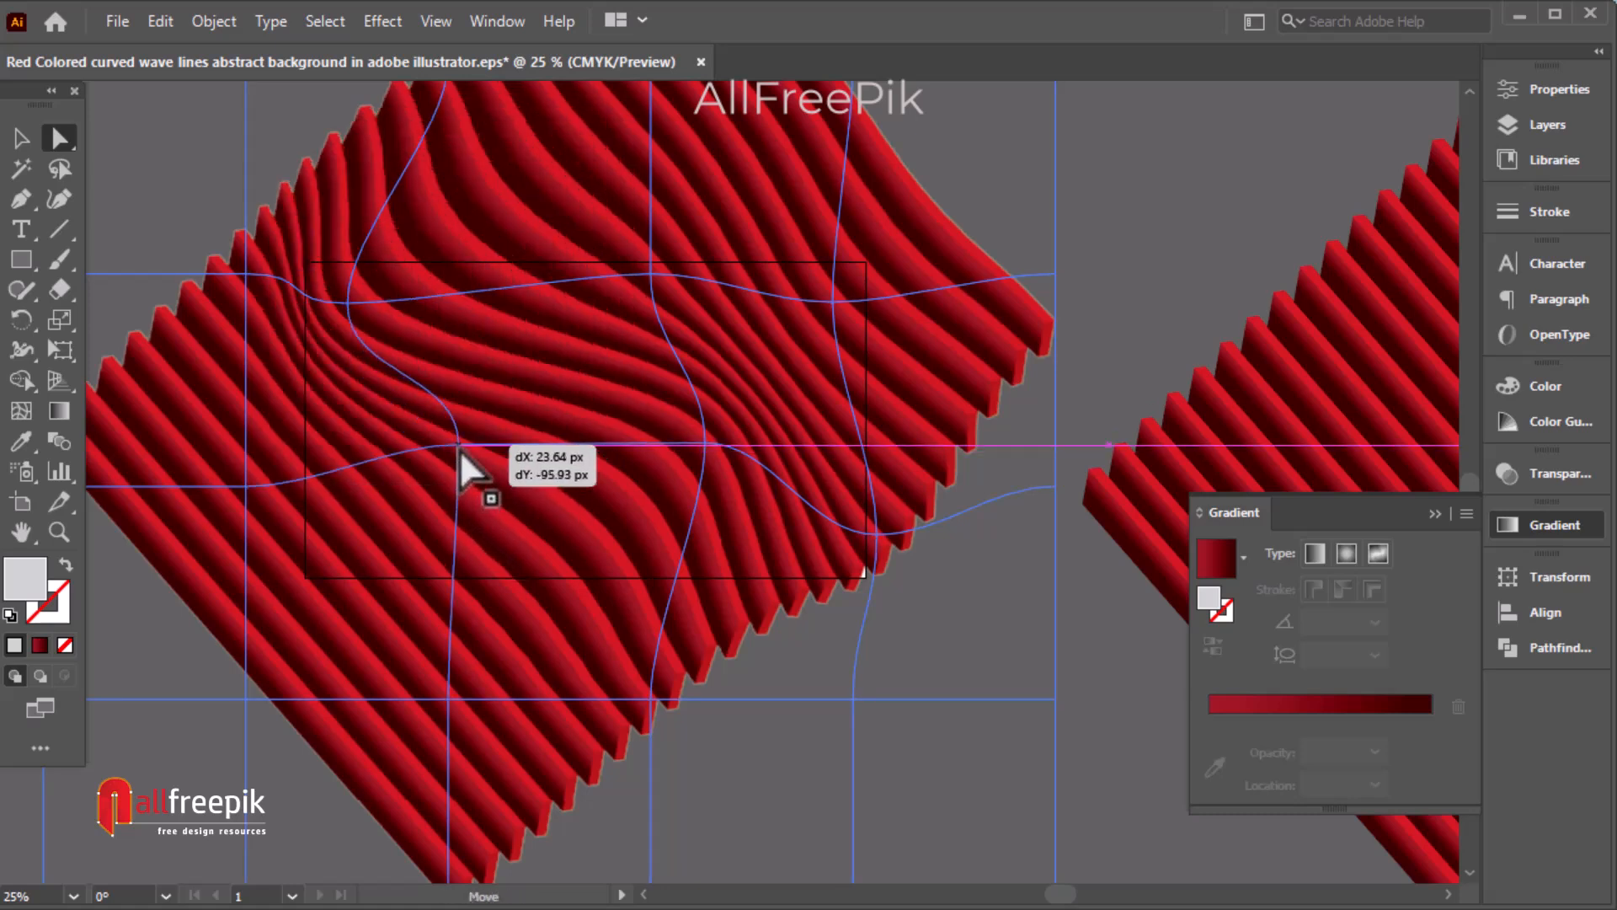
left_click_drag(458, 448, 458, 448)
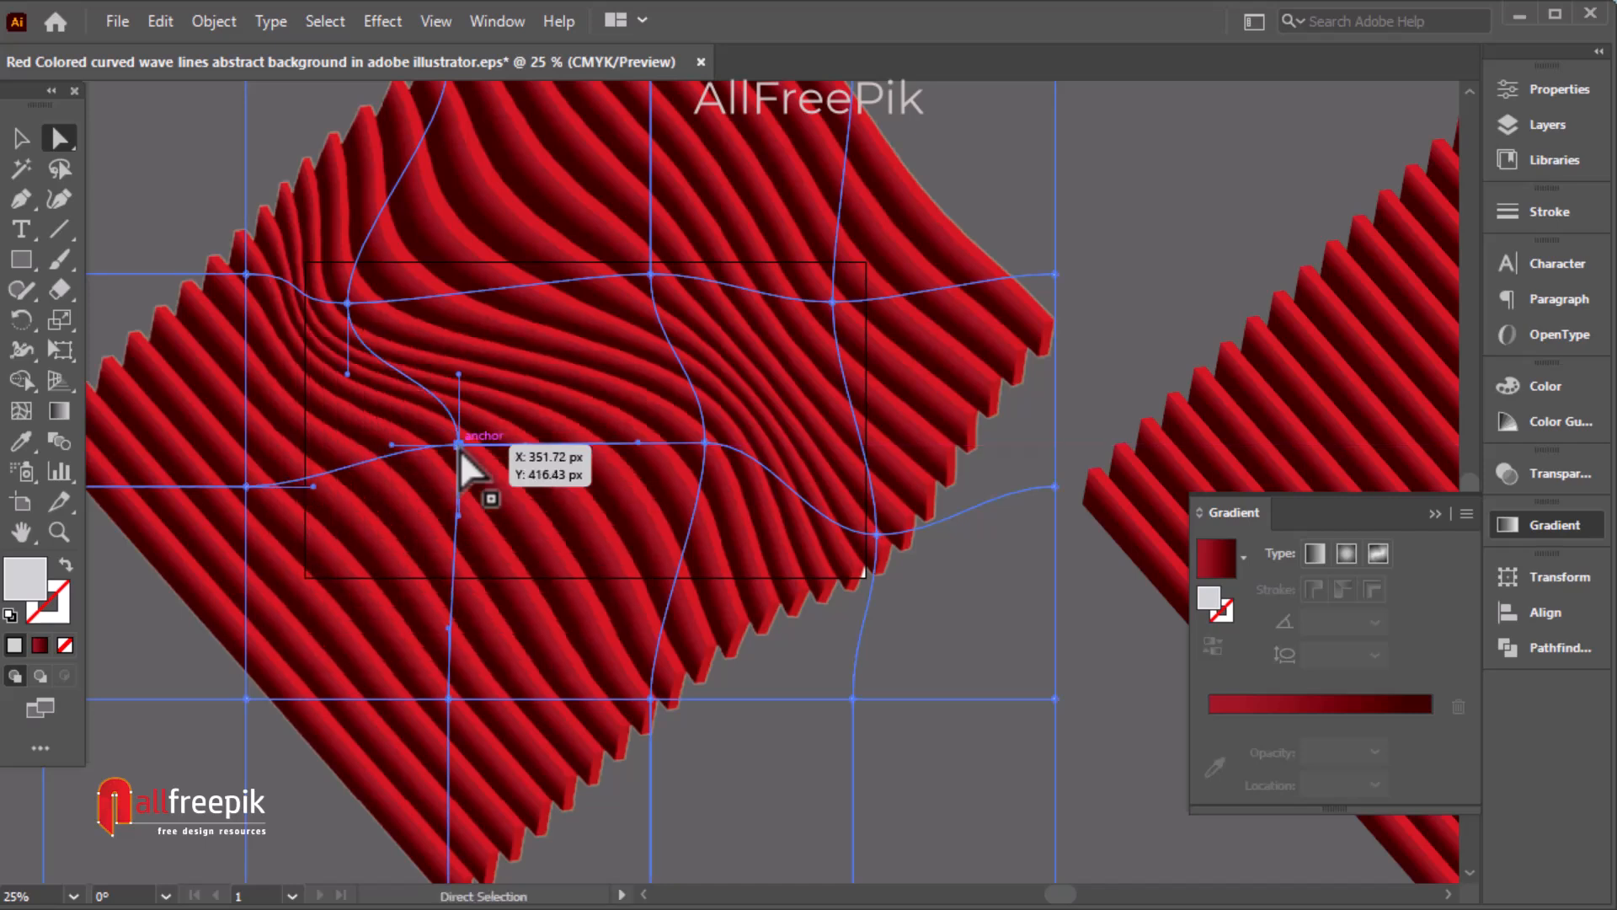
left_click_drag(246, 486, 275, 499)
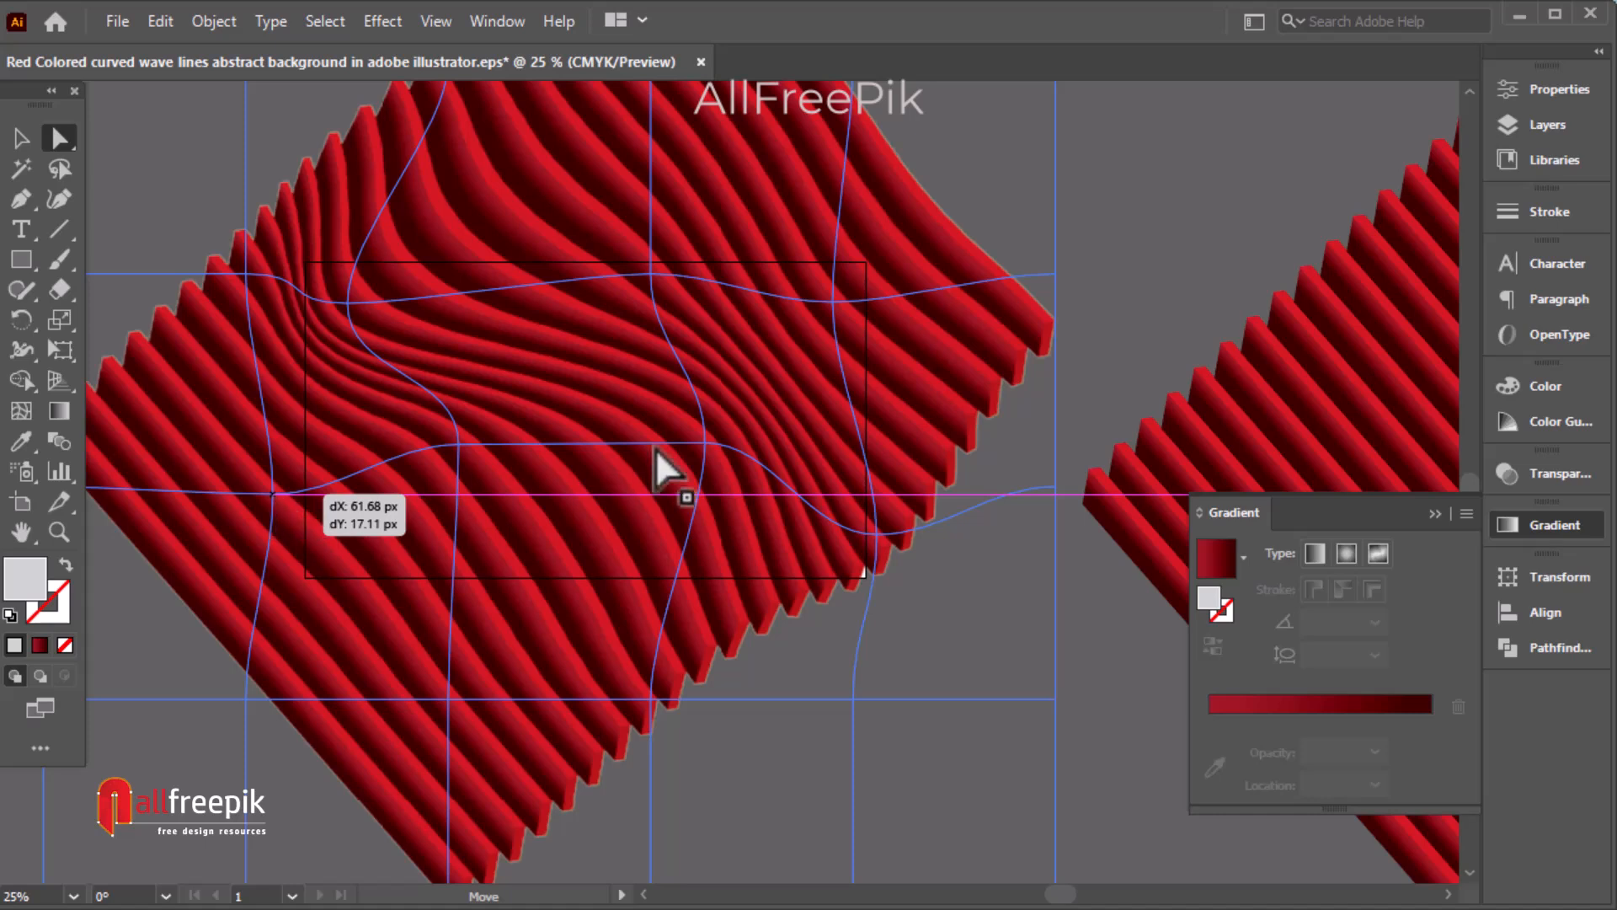
Pull the mesh point above the artboard's left part downward, and nudge the point at the artboard's upper middle slightly down and left.
scroll(723, 447, "up", 2)
left_click_drag(449, 181, 449, 280)
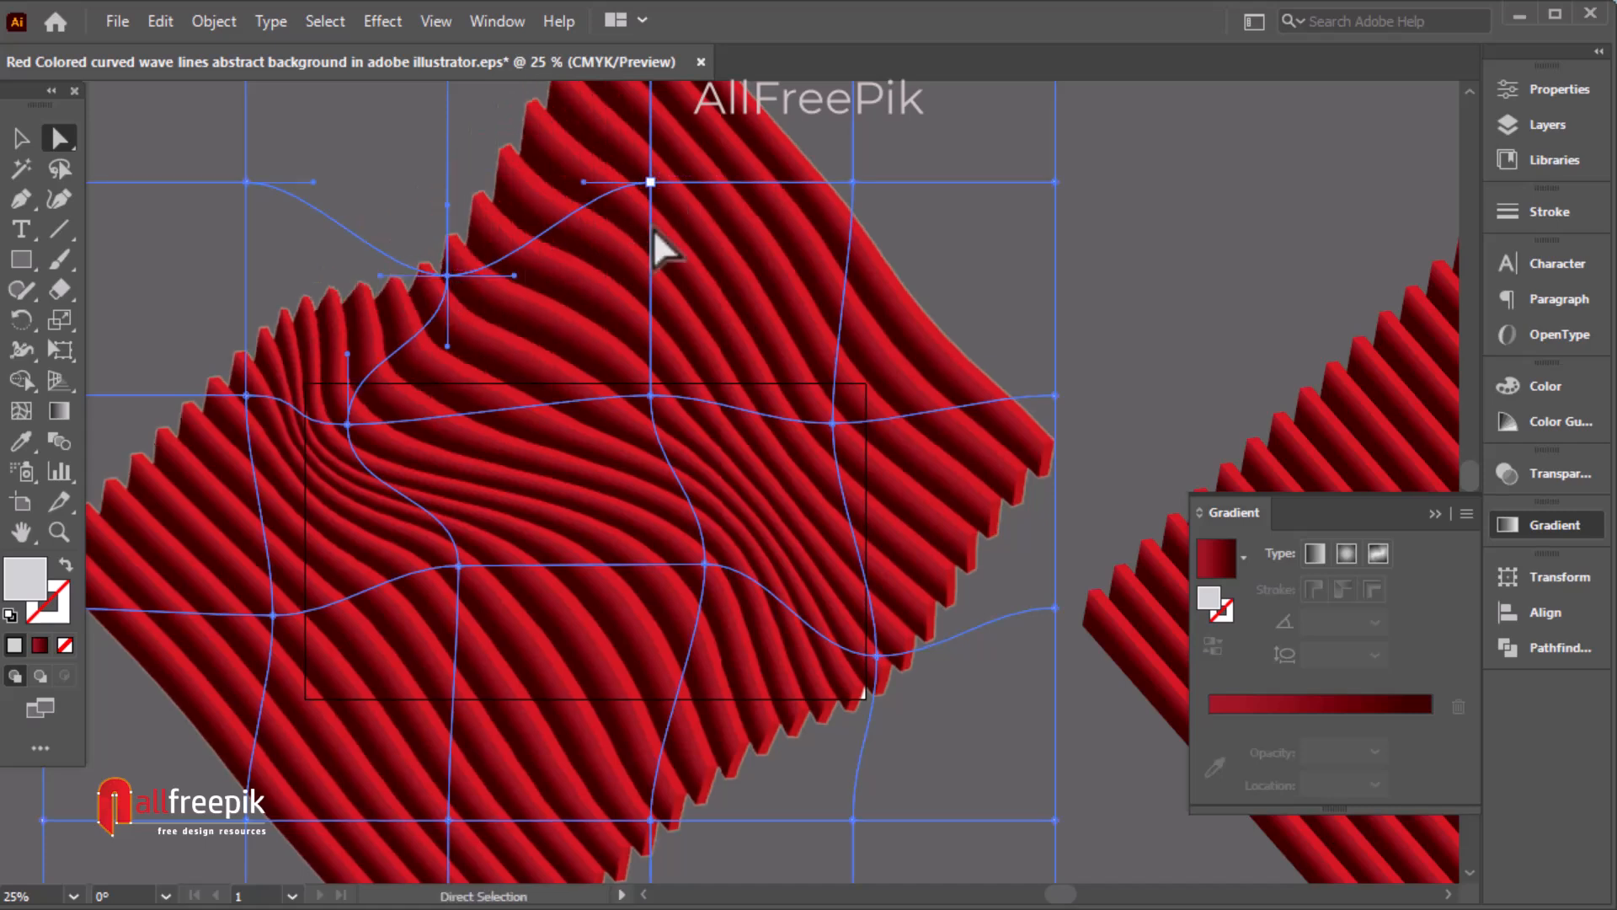
left_click(652, 396)
left_click_drag(652, 402, 705, 442)
left_click_drag(488, 625, 526, 625)
Move the mesh point in the artboard's lower-left area about 107 px right and 14 px down, and the one below the artboard about 109 px left and 64 px up.
left_click(704, 564)
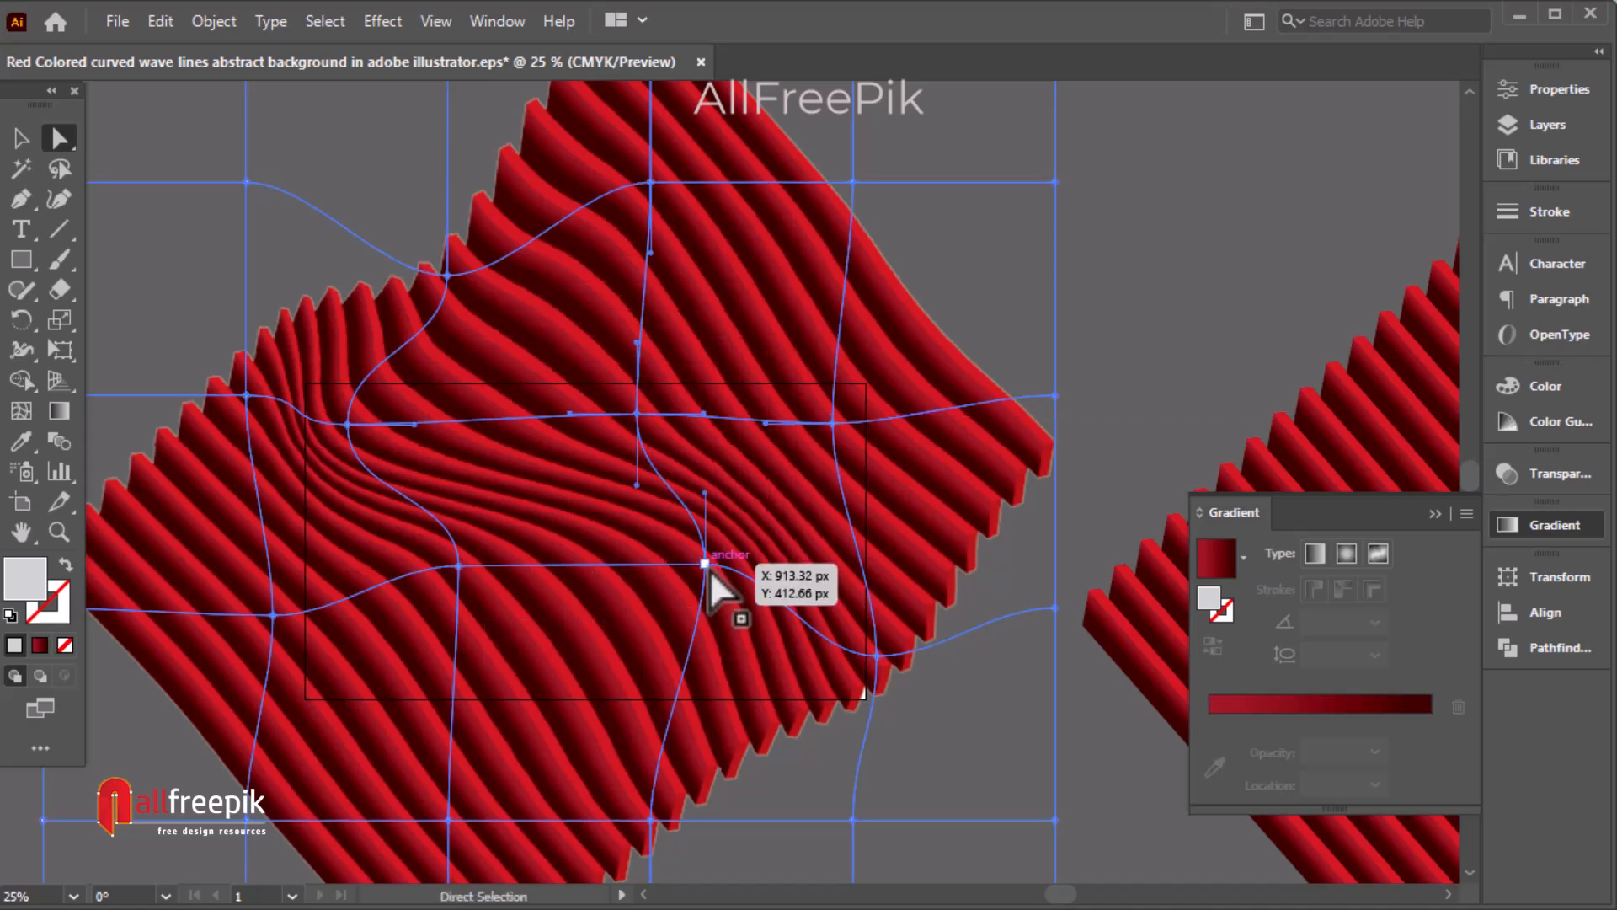
left_click(458, 567)
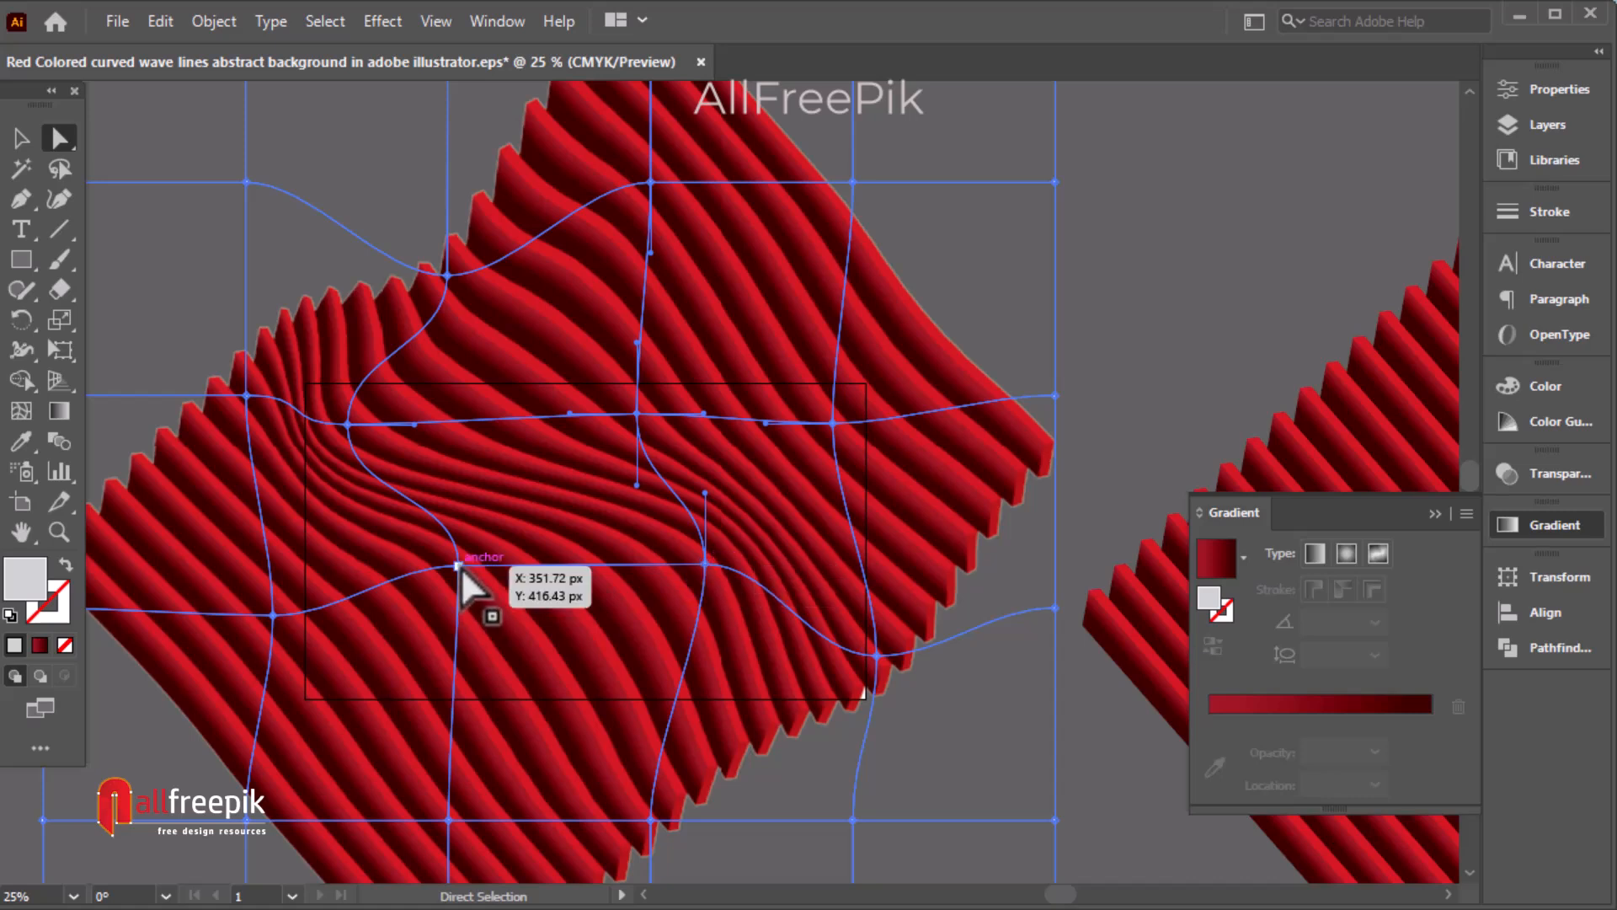
left_click_drag(460, 568, 510, 578)
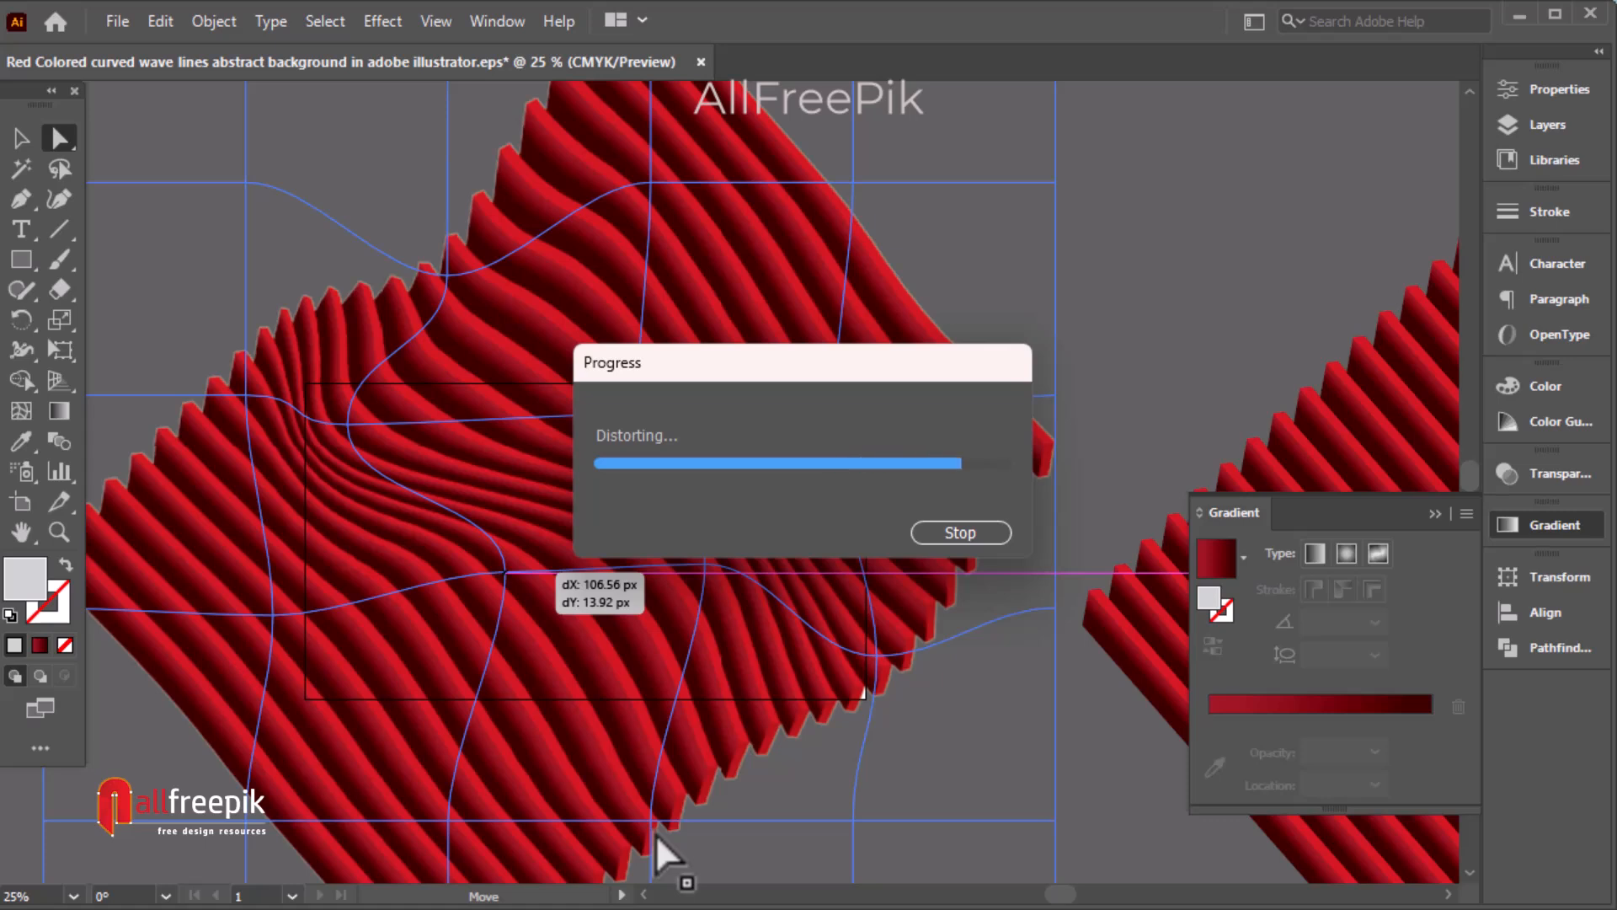
left_click_drag(655, 826, 627, 798)
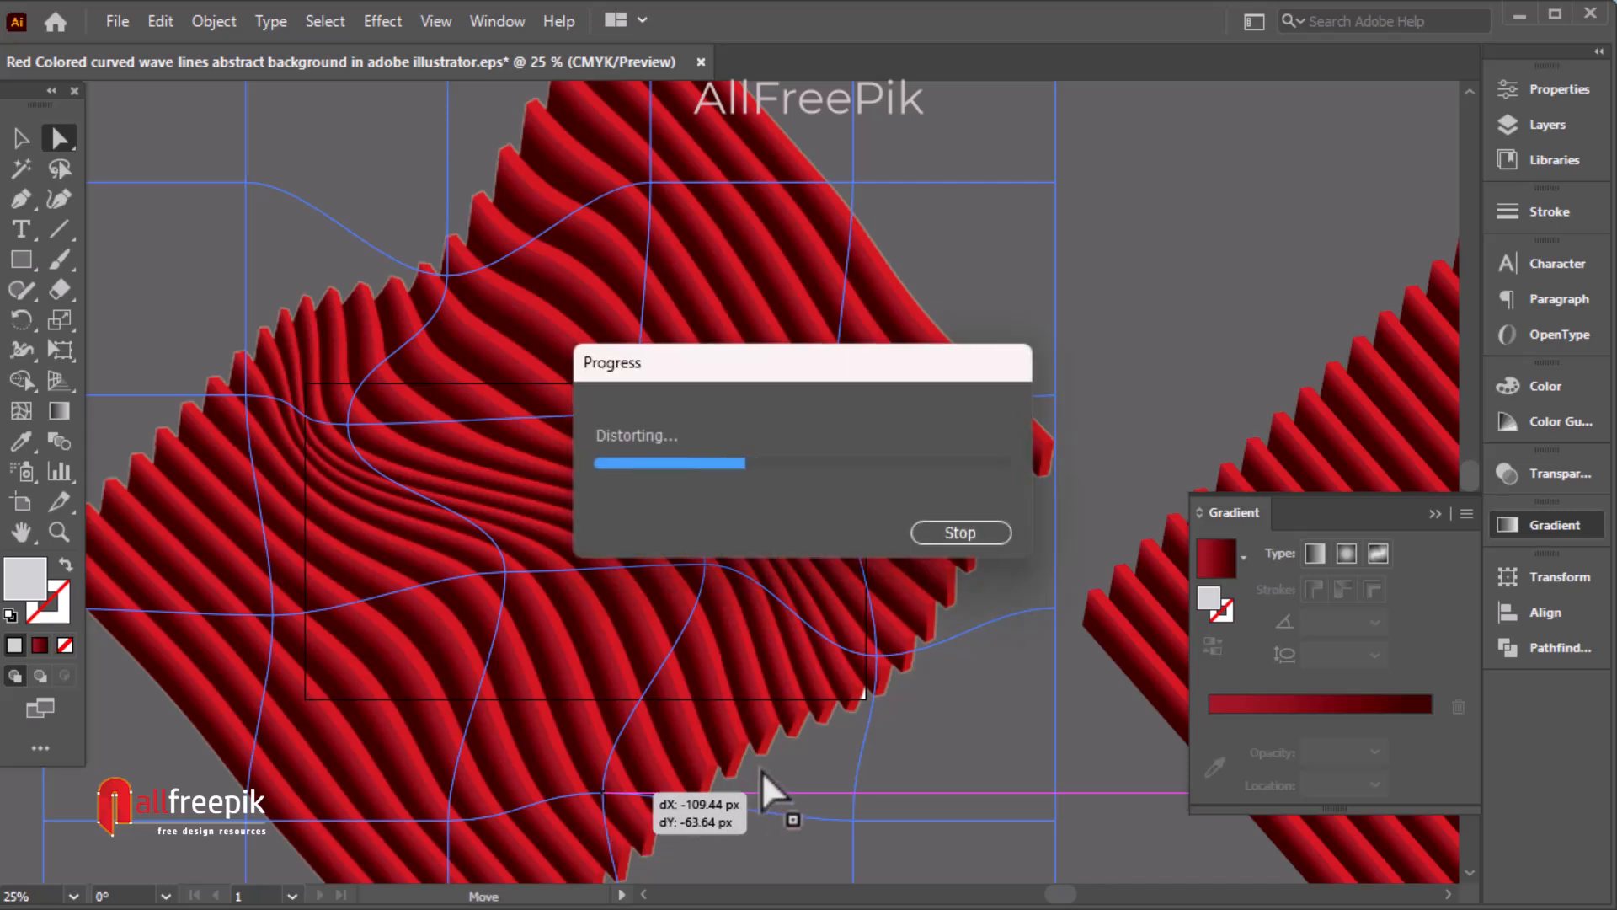
Deselect the mesh points and move the whole distorted artwork straight down slightly.
left_click(1205, 307)
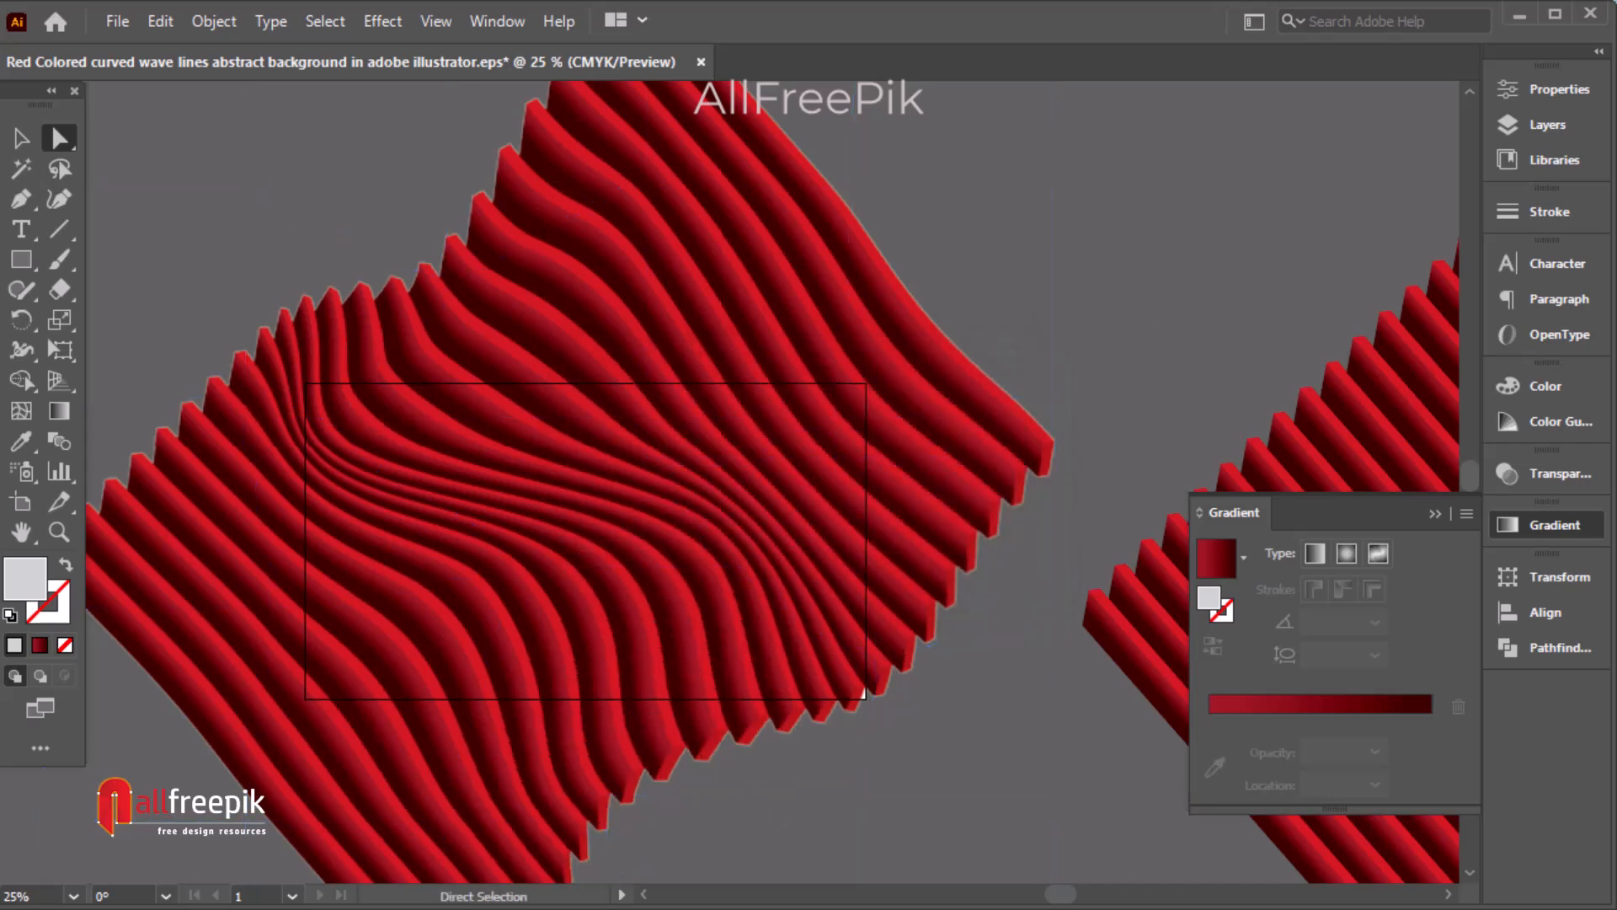
left_click(21, 137)
left_click_drag(705, 317, 713, 332)
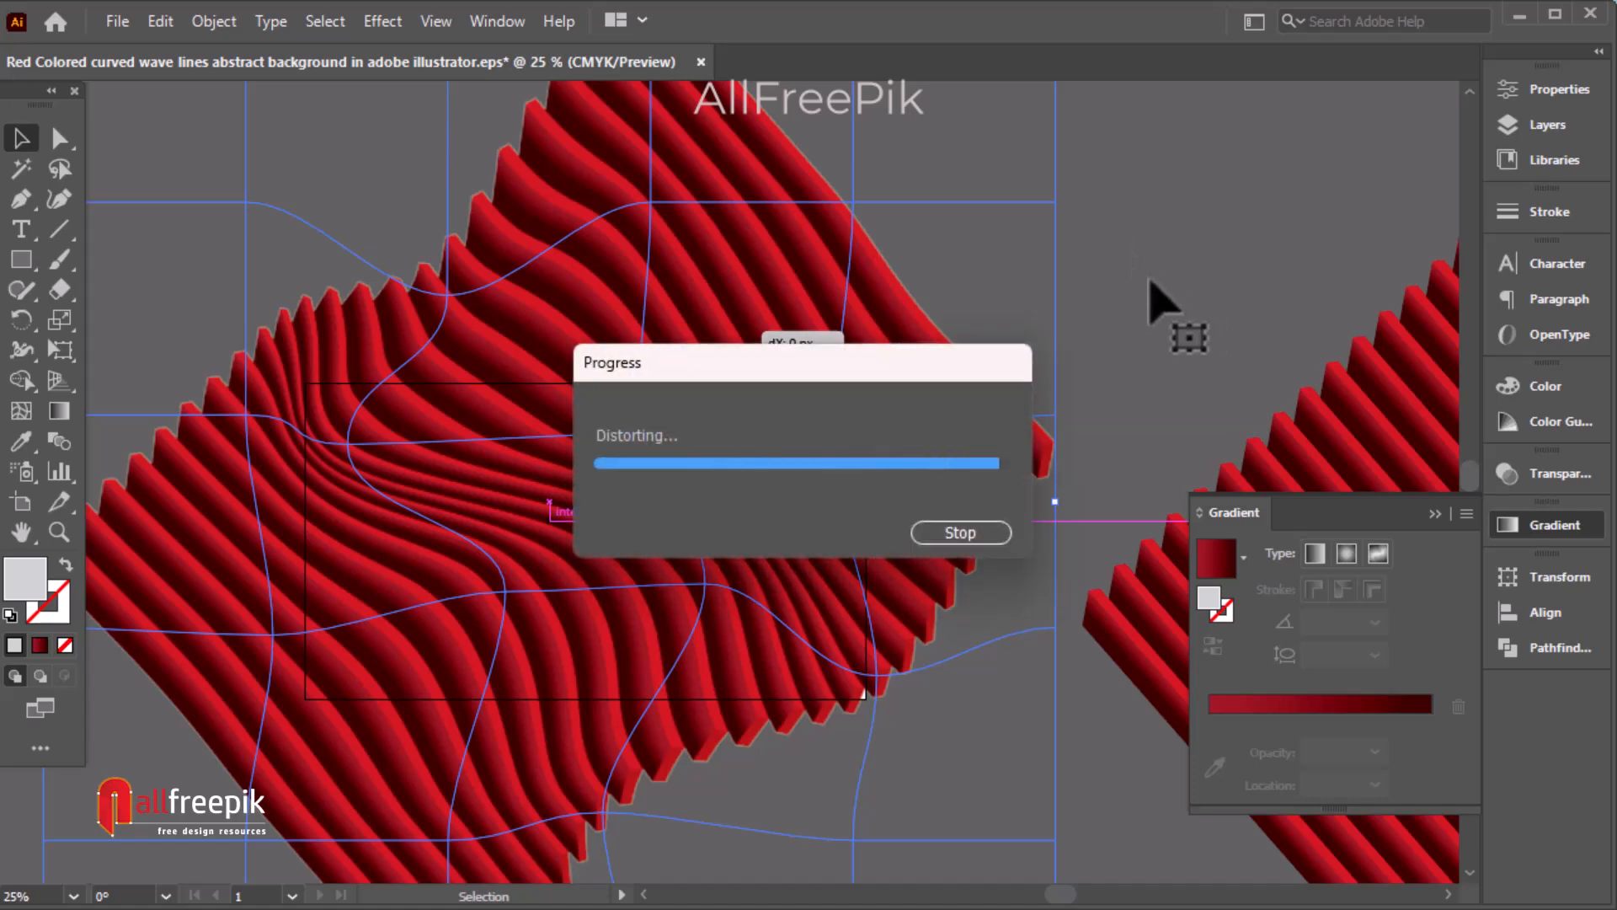
Draw a rectangle covering the artboard and use it as a clipping mask for the distorted bars.
left_click(28, 259)
left_click(101, 263)
left_click_drag(296, 365, 868, 699)
left_click(19, 141)
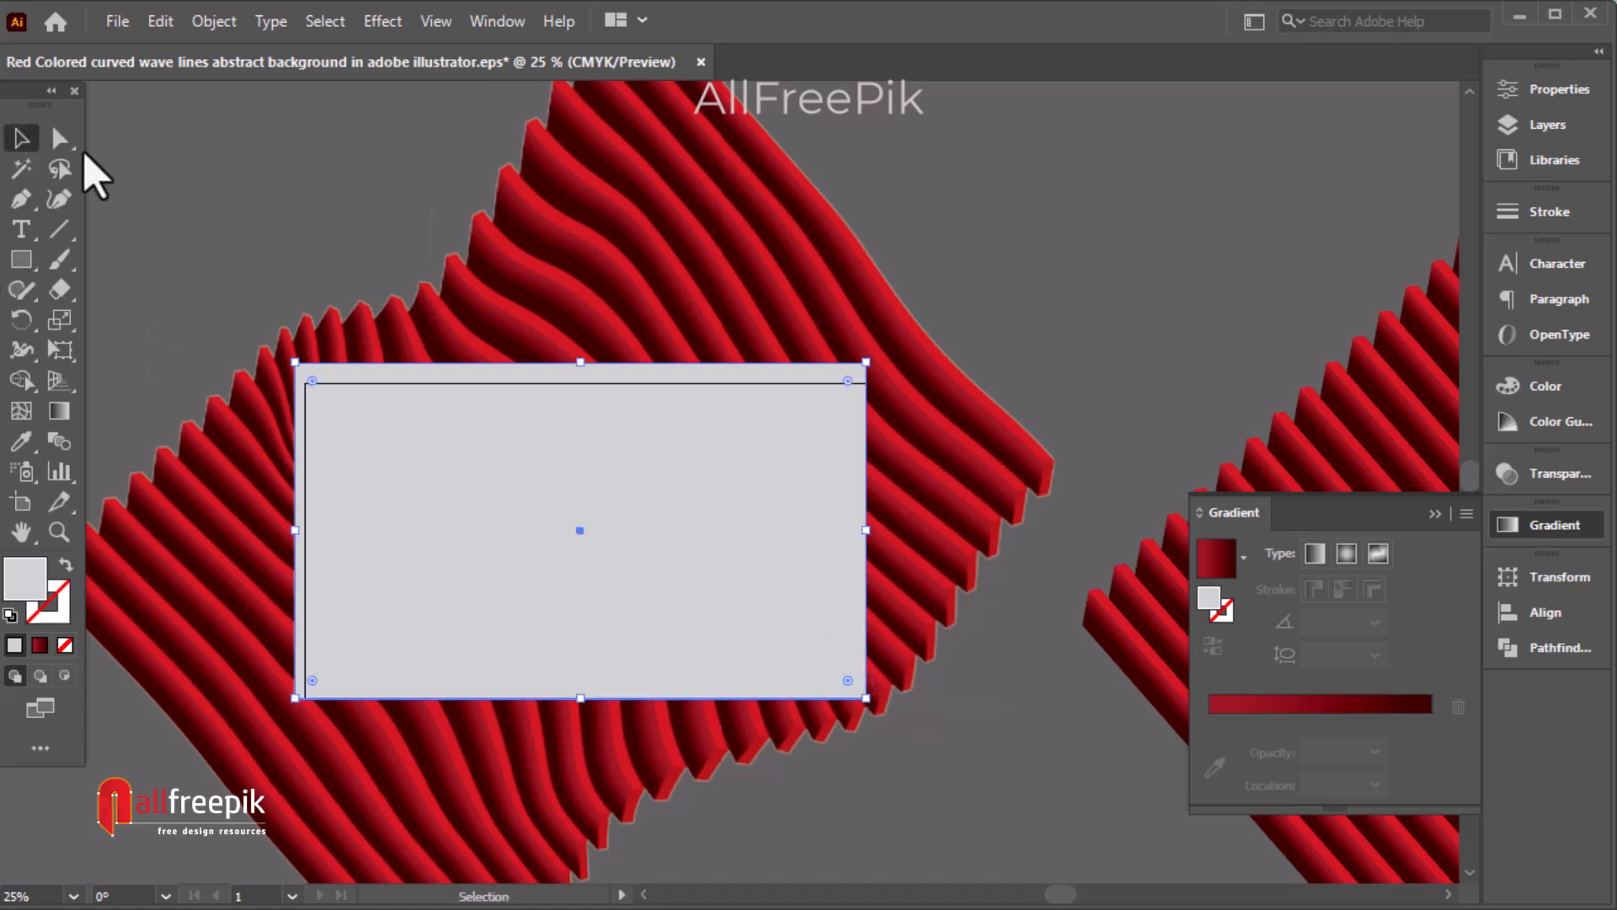
right_click(684, 240)
left_click(834, 461)
left_click(1058, 350)
Put away the gradient settings and examine the clipped wave artwork up close across the artboard.
left_click(661, 579, "ctrl")
left_click(673, 411, "ctrl")
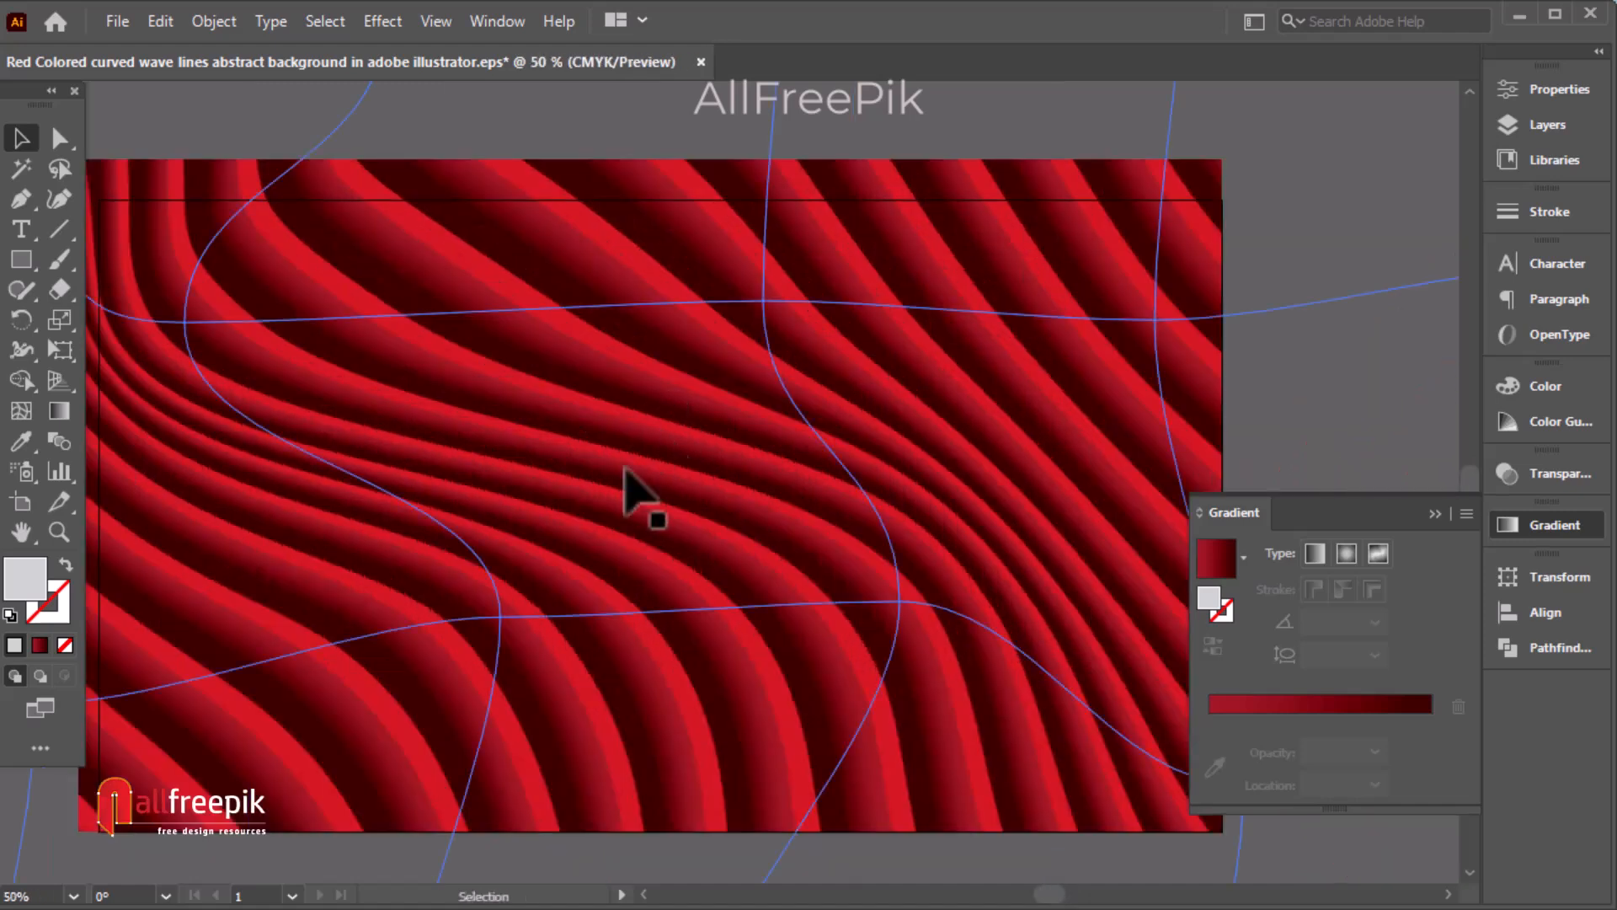
left_click_drag(617, 498, 687, 496)
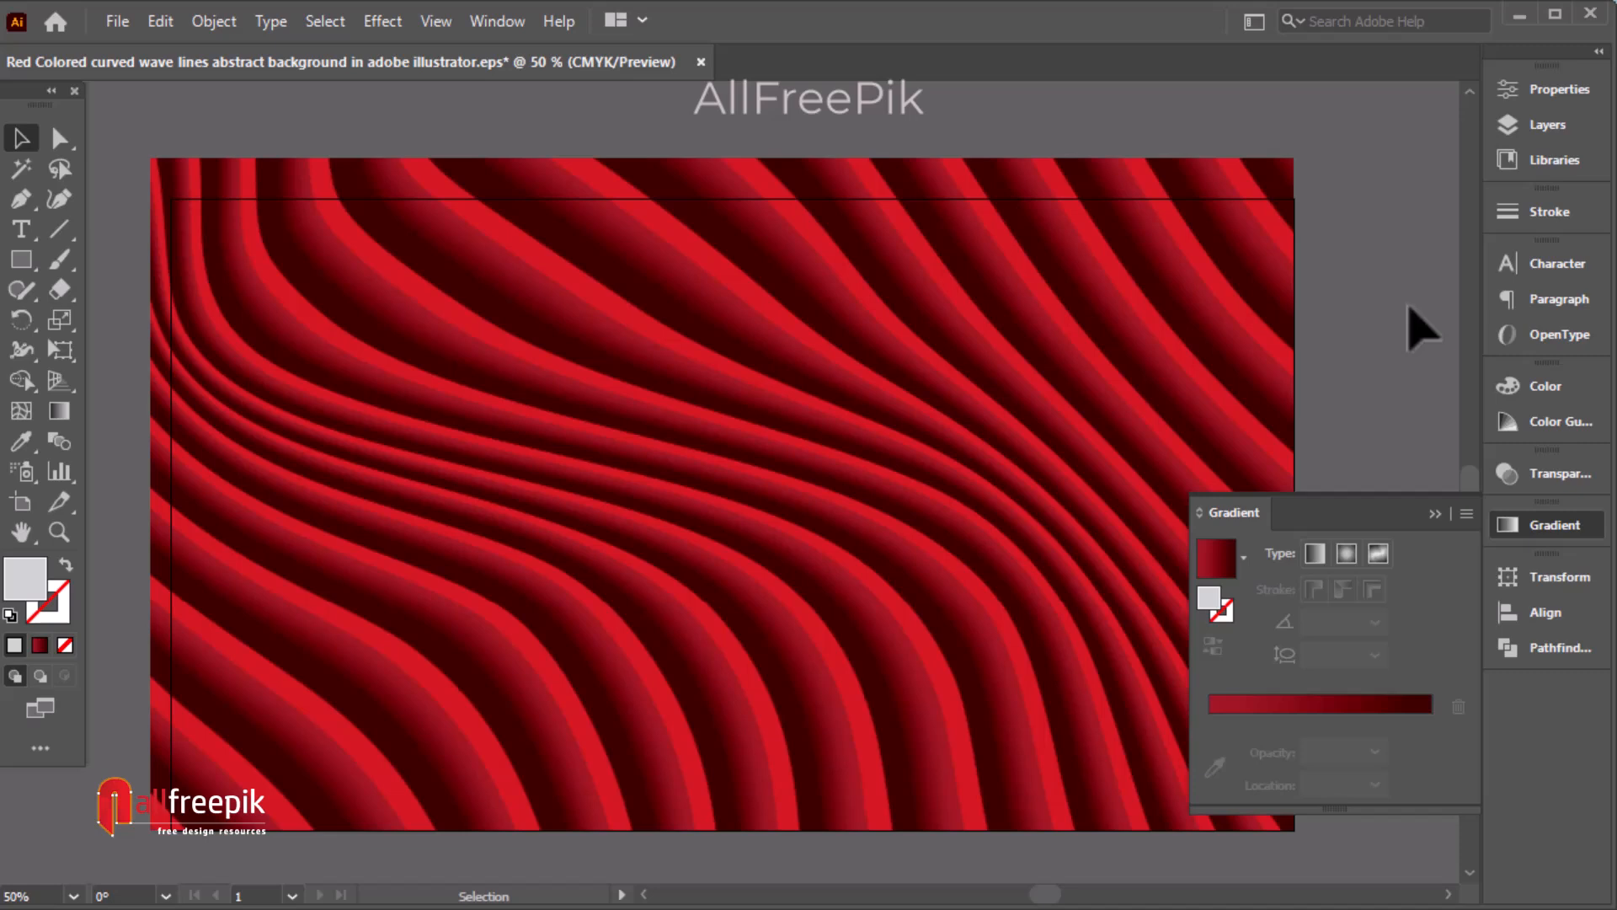
left_click(1550, 526)
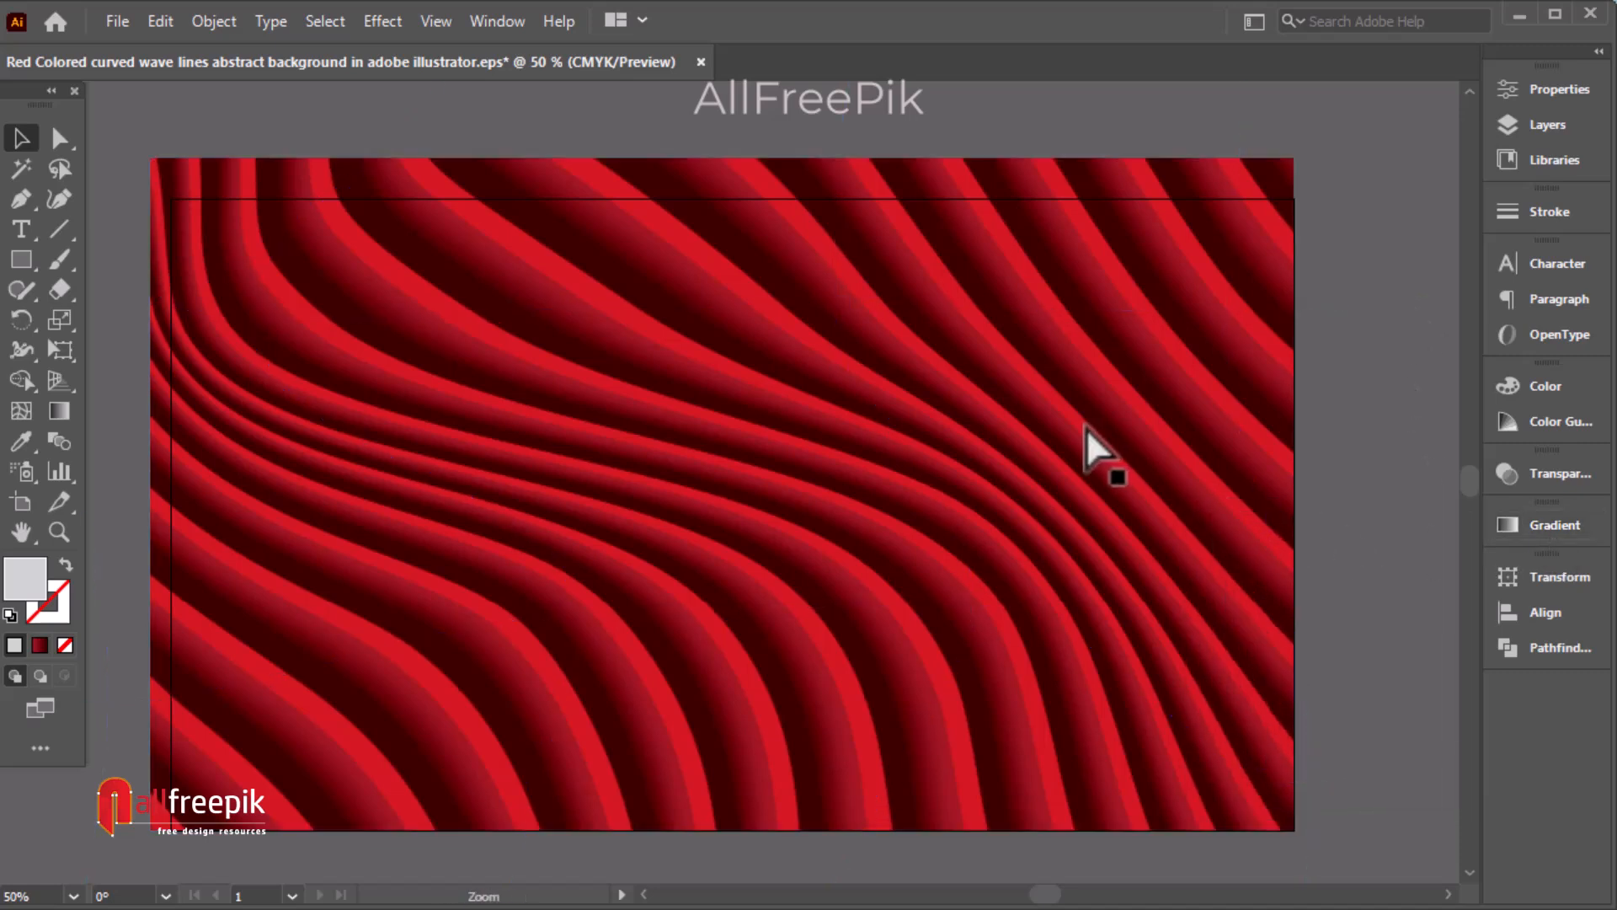
key("ctrl+plus")
left_click_drag(846, 470, 1308, 439)
left_click_drag(1082, 448, 1182, 436)
left_click(1076, 485, "ctrl+alt")
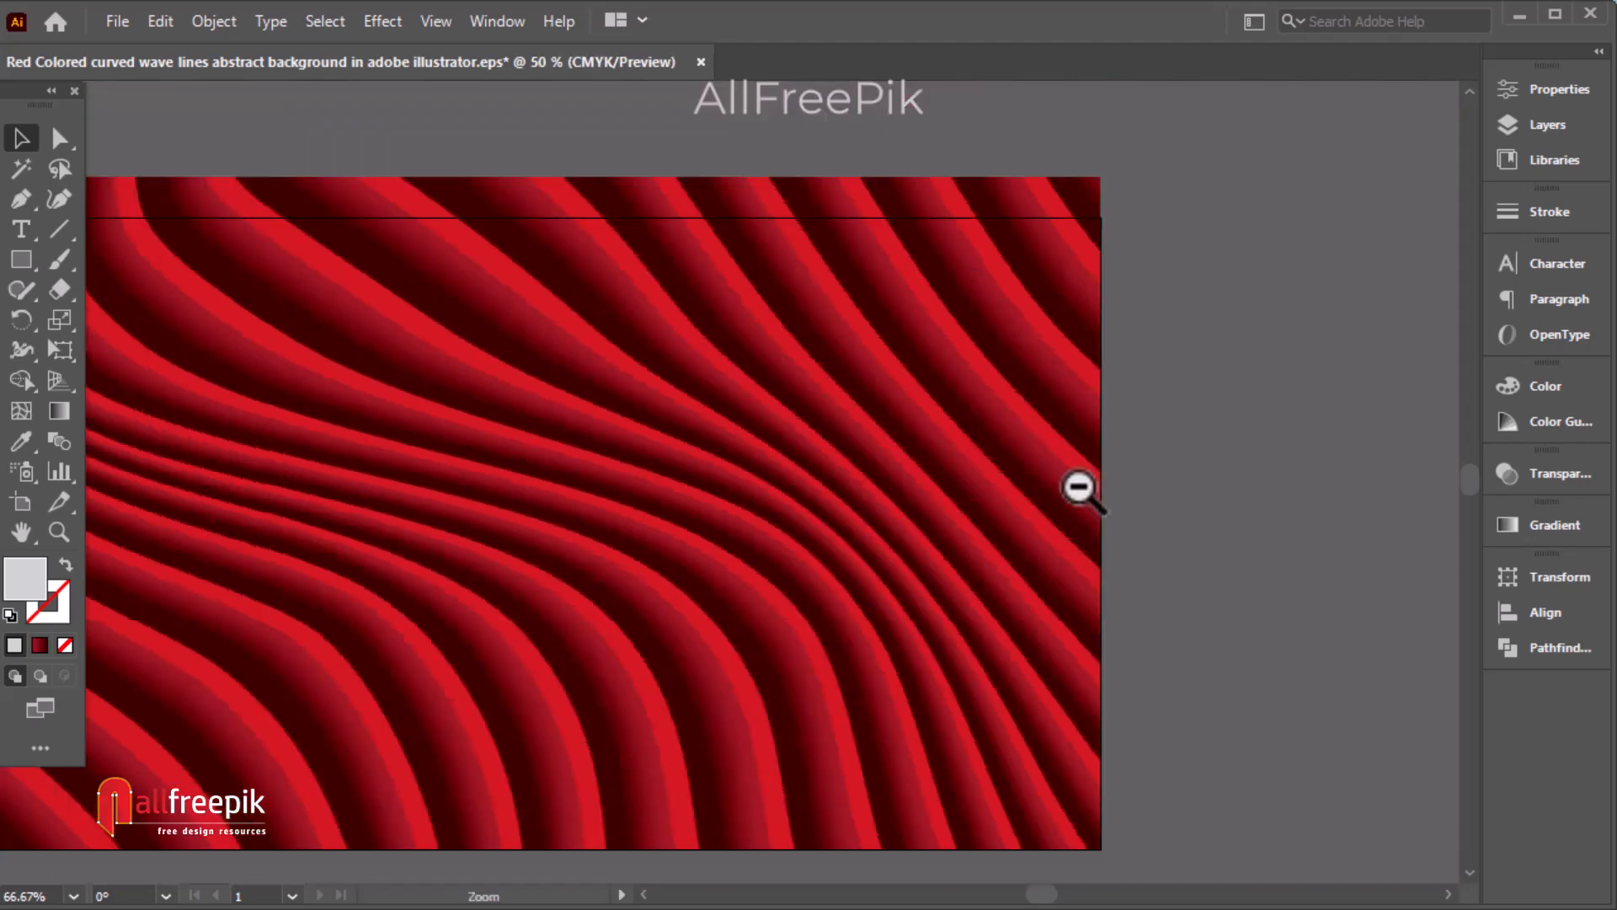
left_click_drag(943, 495, 1148, 463)
left_click(1354, 639)
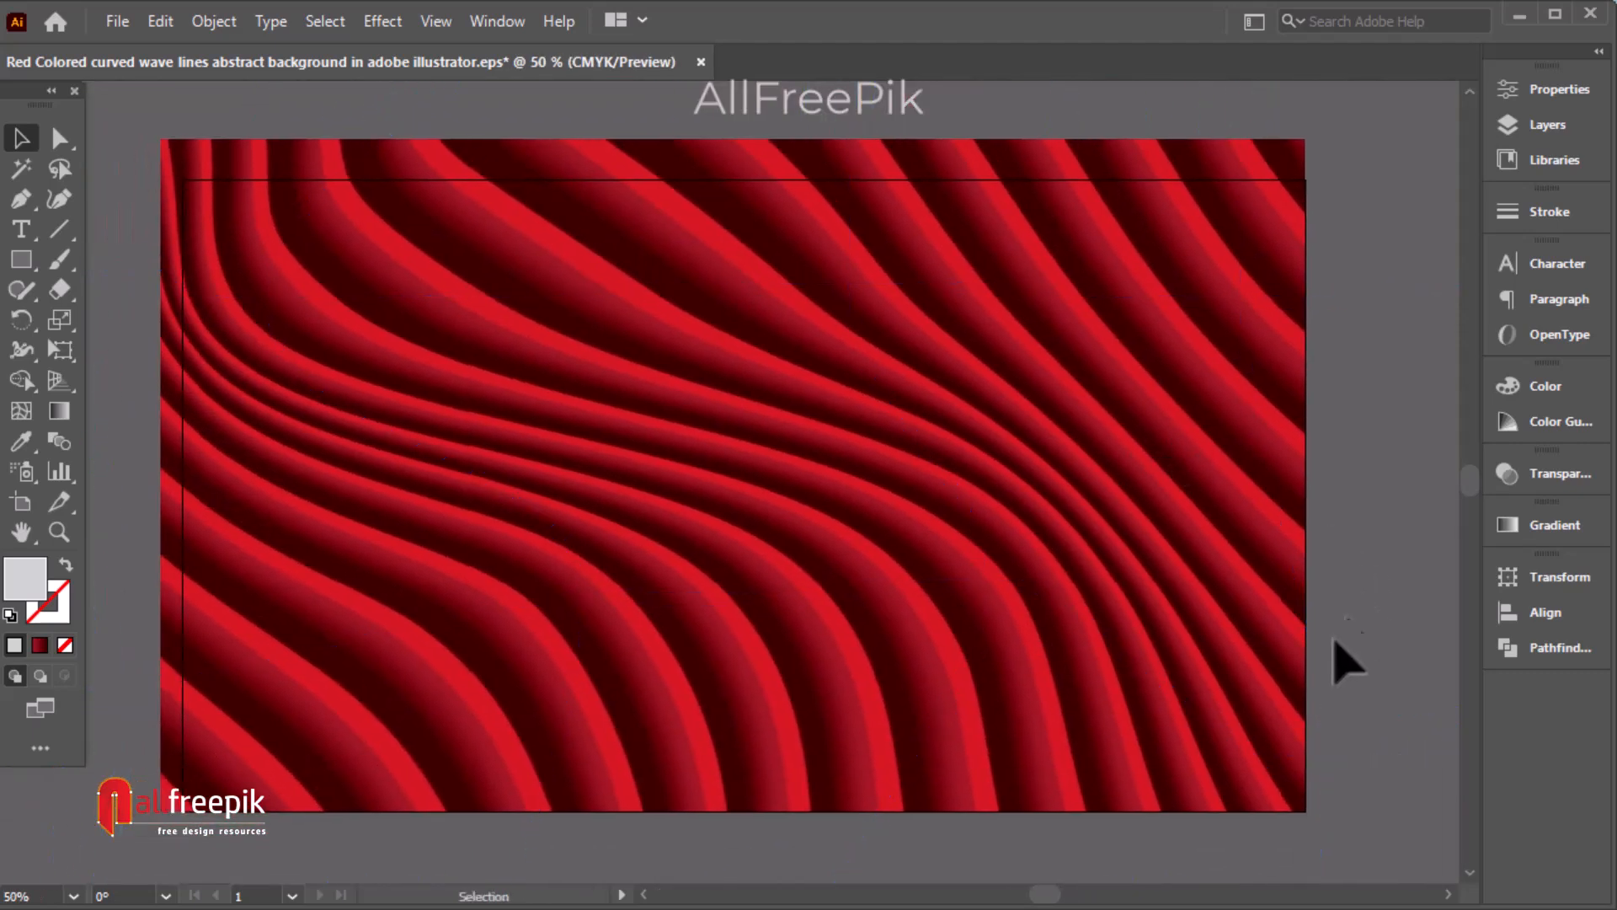